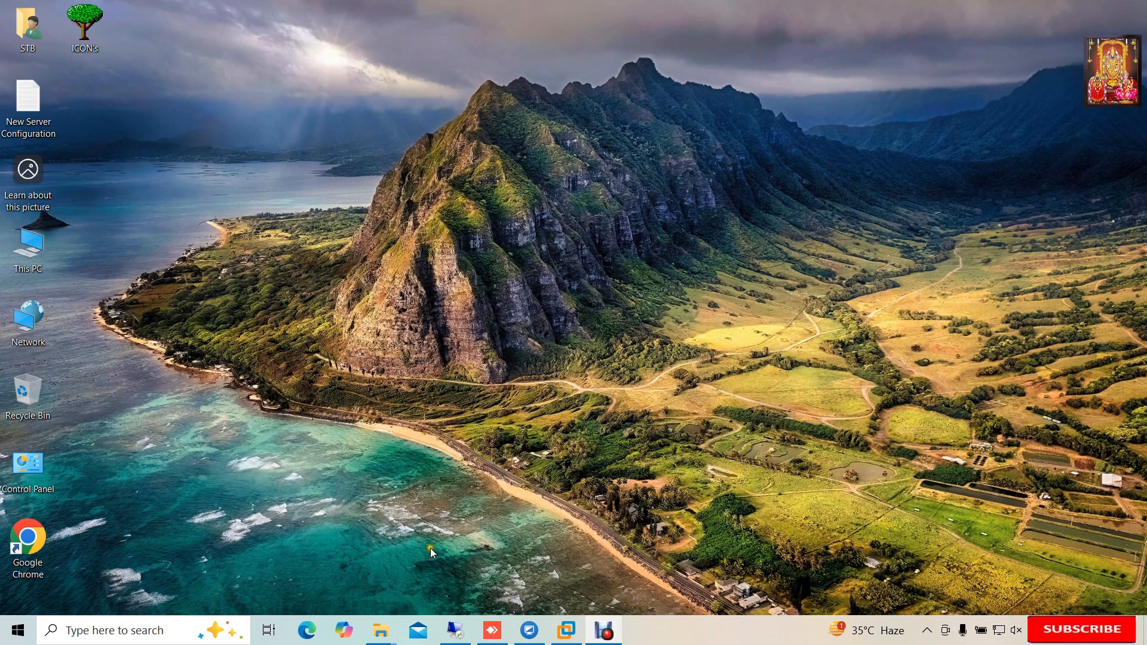
Launch Microsoft Edge from the Windows taskbar.
{"action": "left_click", "coordinate": [299, 637]}
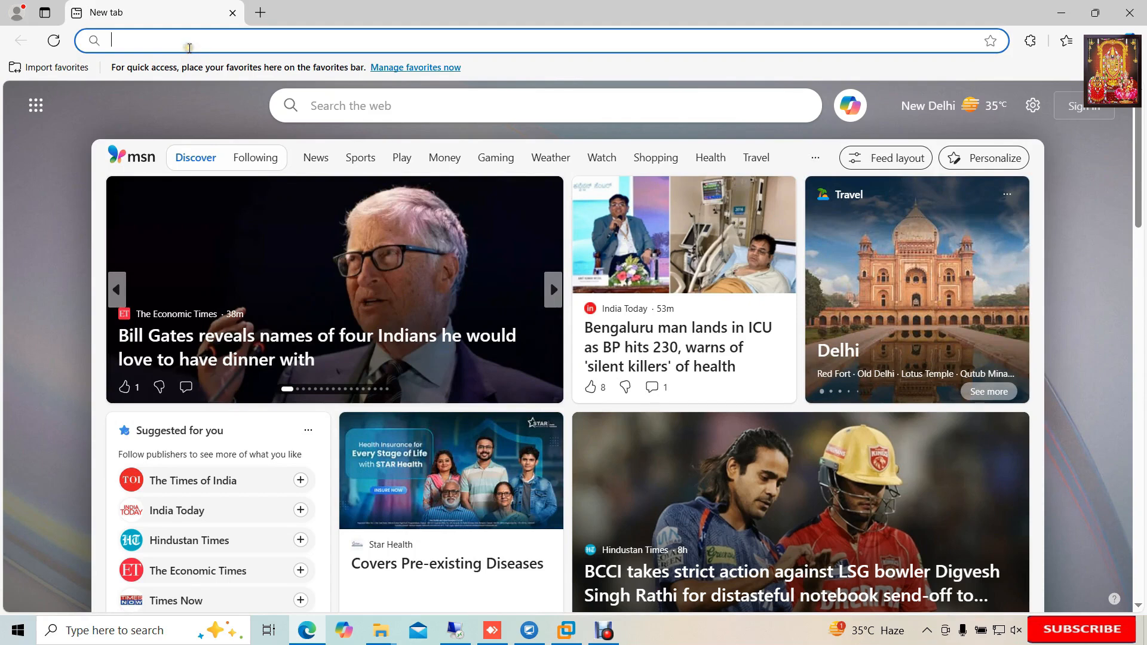
Load the Google home page and dismiss the storage reminder popup.
{"action": "type", "text": "google"}
{"action": "key", "text": "Return"}
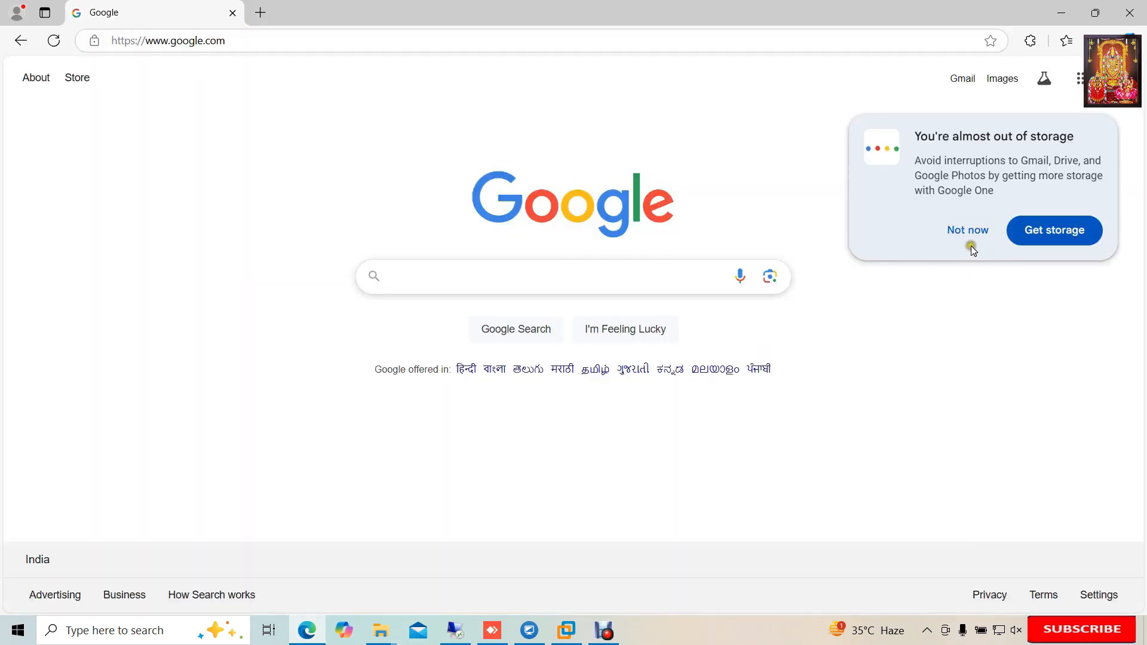
{"action": "left_click", "coordinate": [968, 232]}
Search Google for 'sophos firewall' and scroll to the official Sophos result.
{"action": "left_click", "coordinate": [396, 269]}
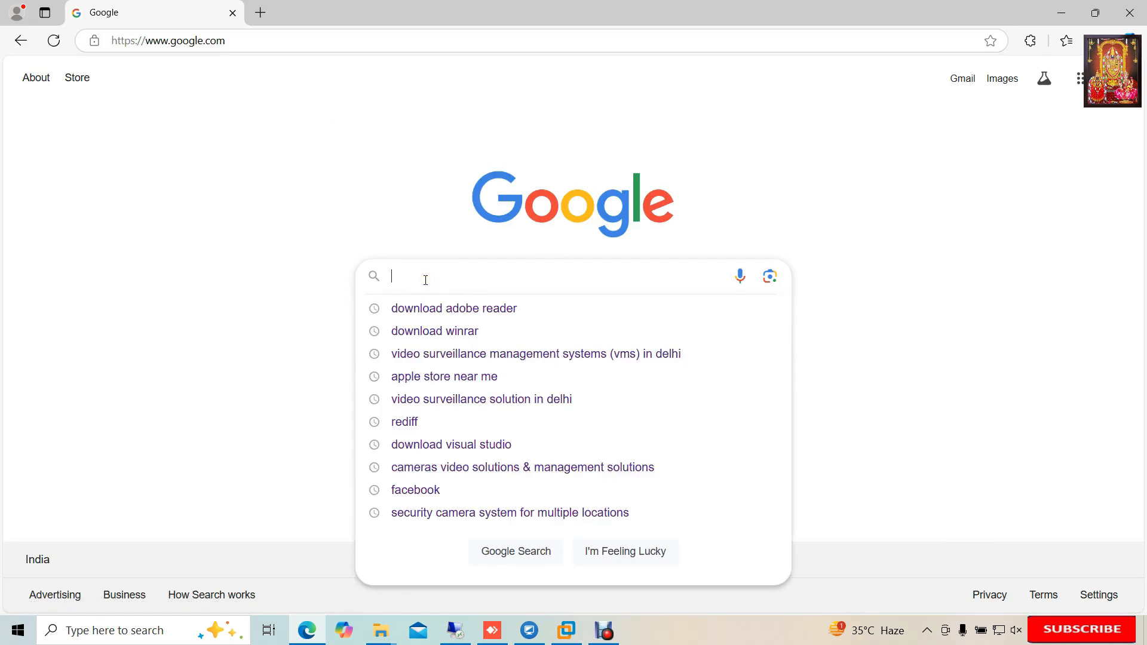
{"action": "type", "text": "sophos "}
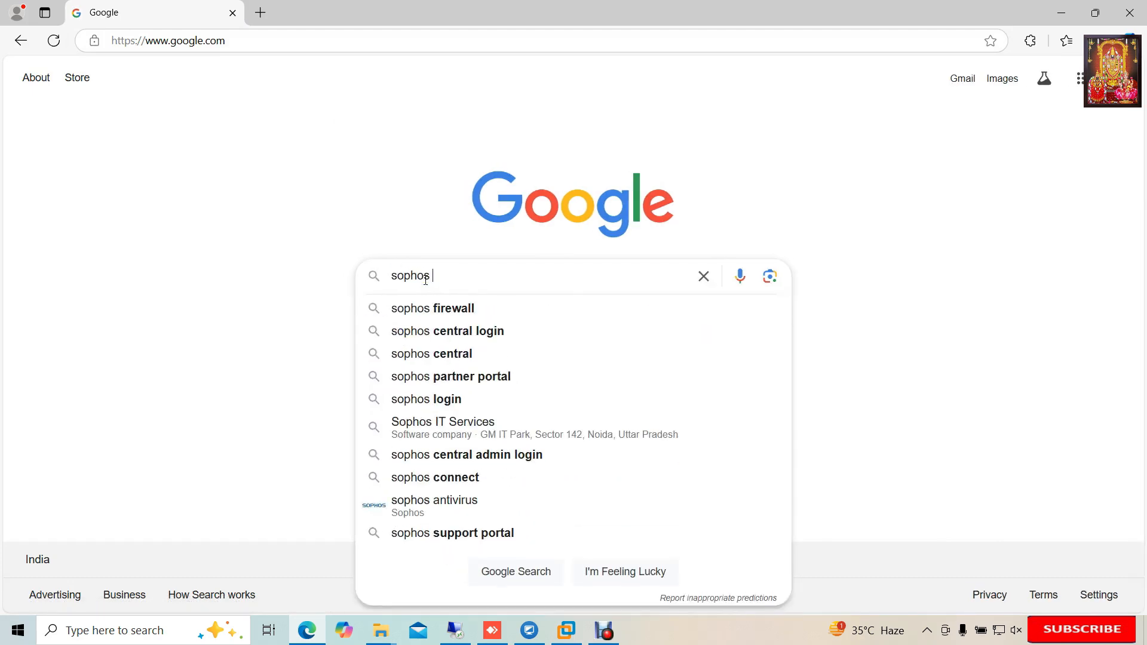
{"action": "type", "text": "firewall"}
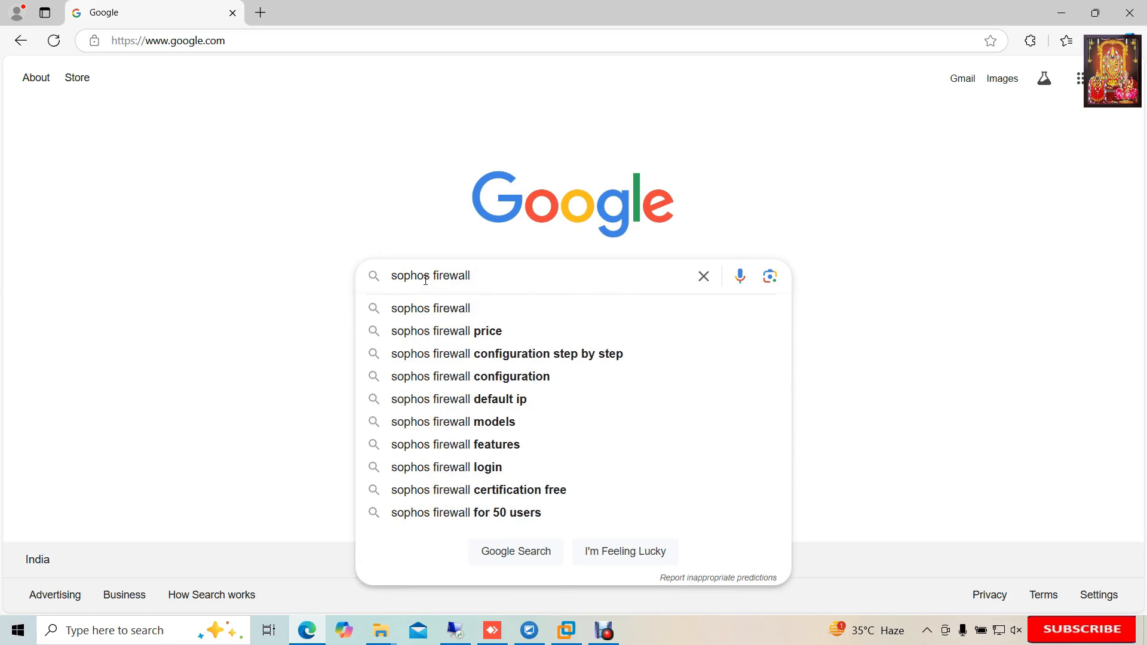
{"action": "key", "text": "Return"}
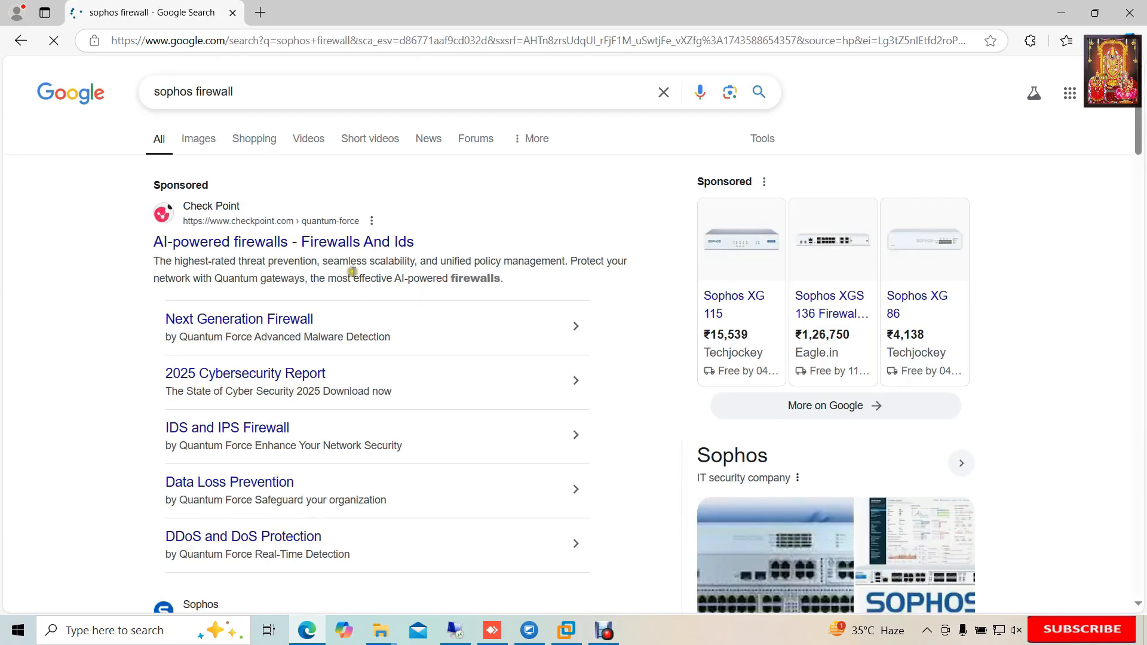
{"action": "scroll", "coordinate": [351, 271], "scroll_direction": "down", "scroll_amount": 3}
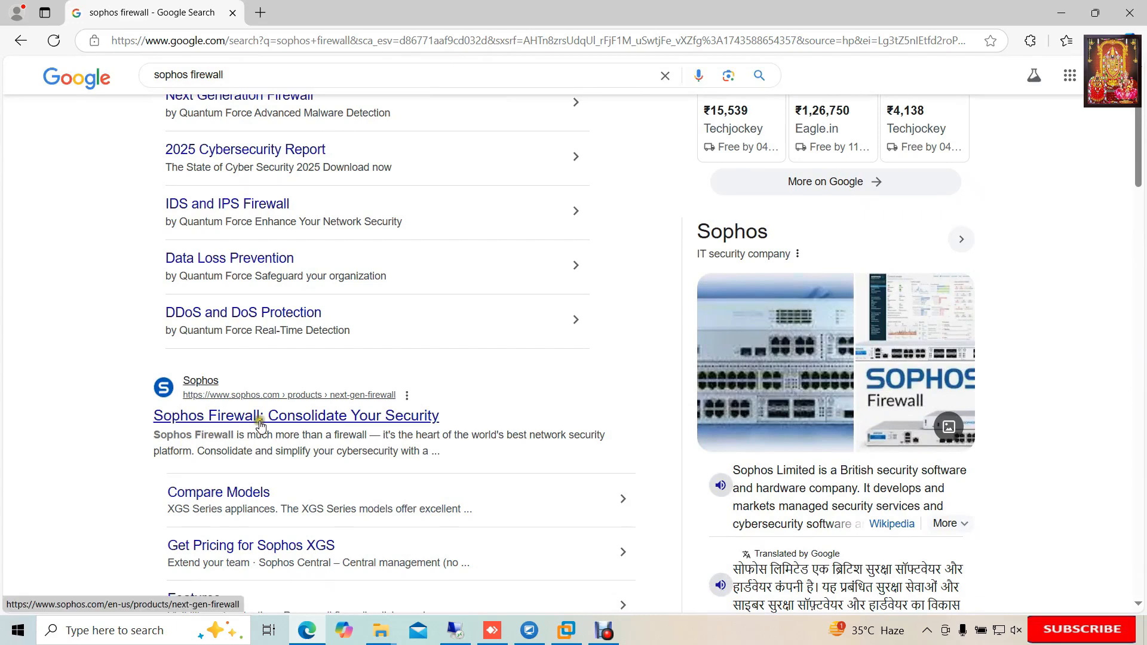
Open the Sophos Firewall product page and go to Support's Downloads and updates page.
{"action": "left_click", "coordinate": [316, 418]}
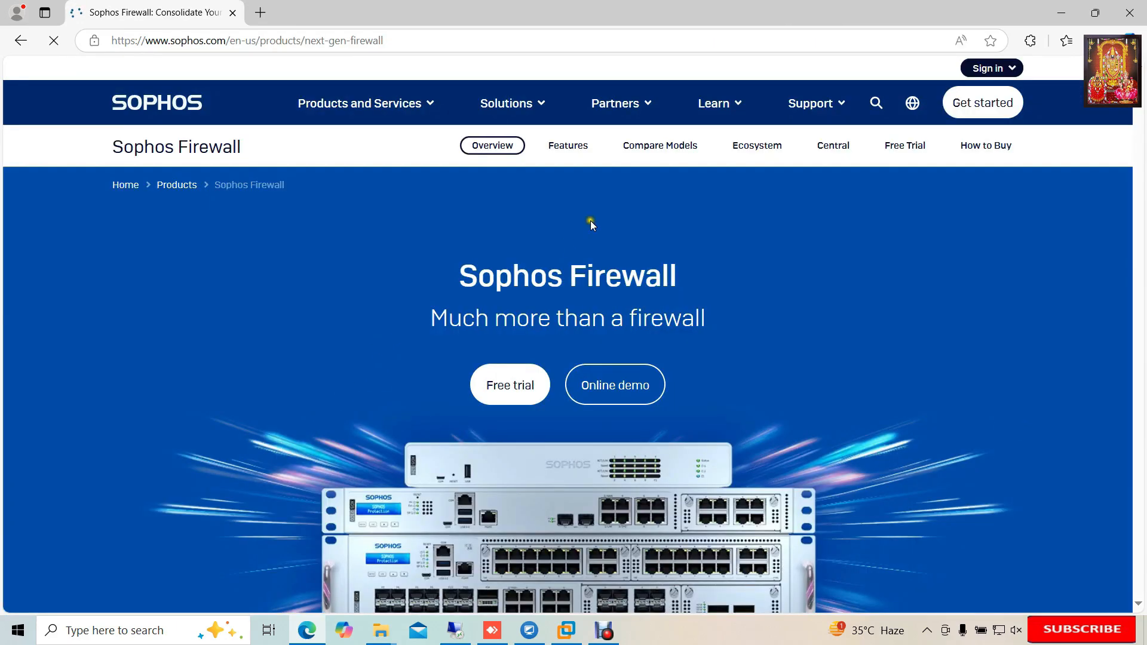
{"action": "left_click", "coordinate": [833, 107]}
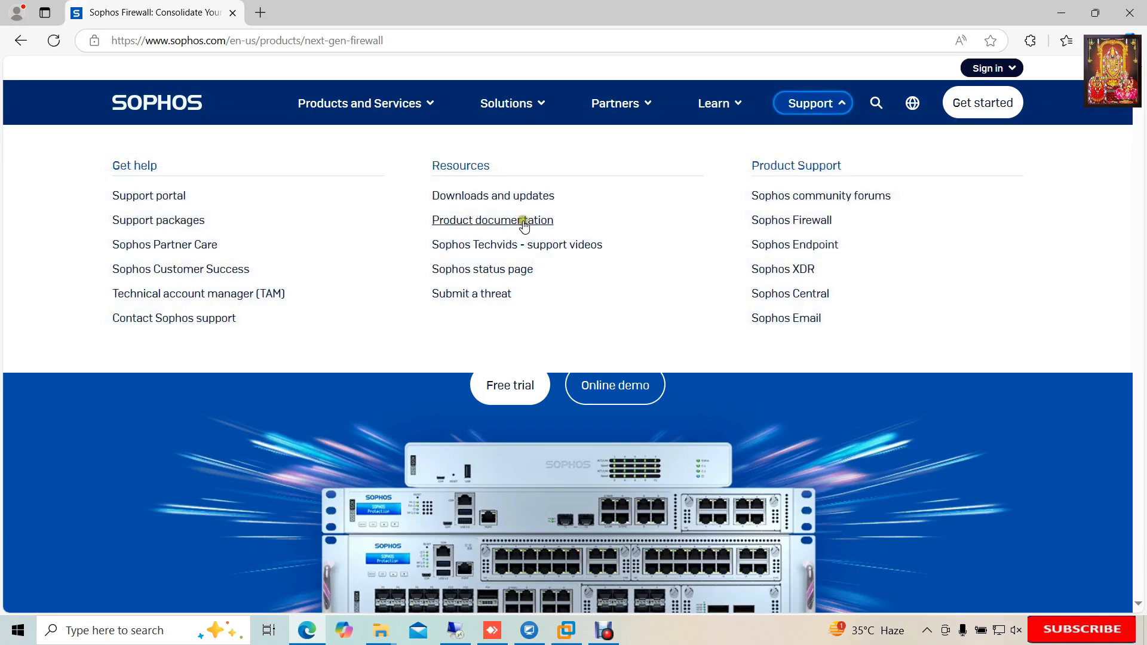
{"action": "left_click", "coordinate": [478, 197]}
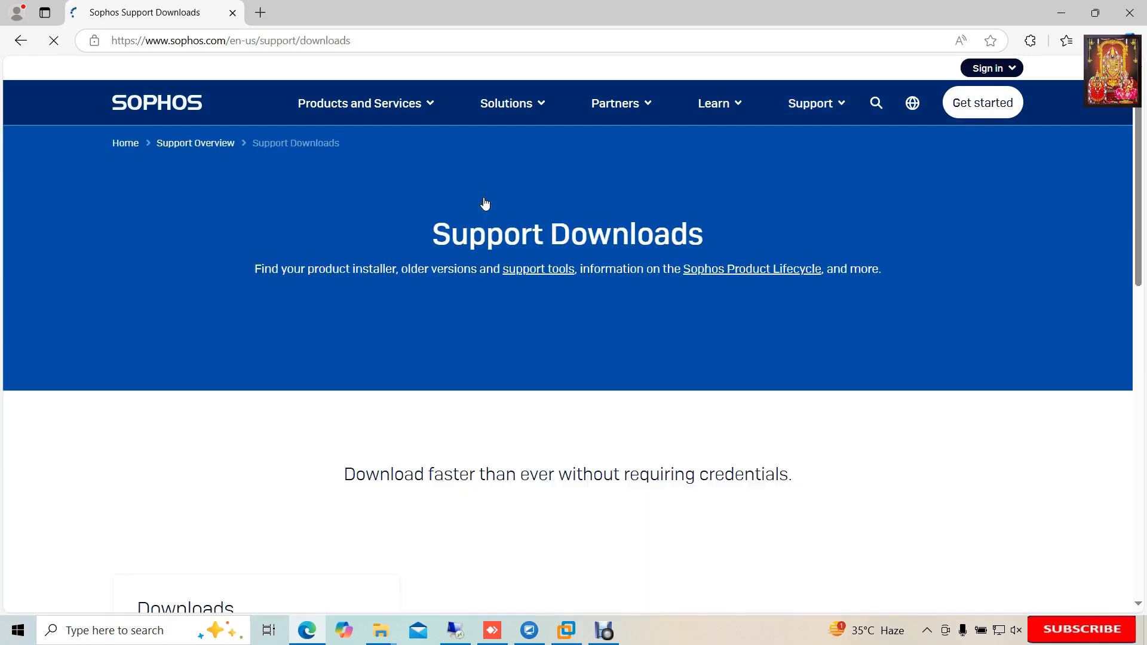
Open Firewall Installers and scroll to the version 21.0.0.169 VMware installer.
{"action": "scroll", "coordinate": [639, 391], "scroll_direction": "down", "scroll_amount": 3}
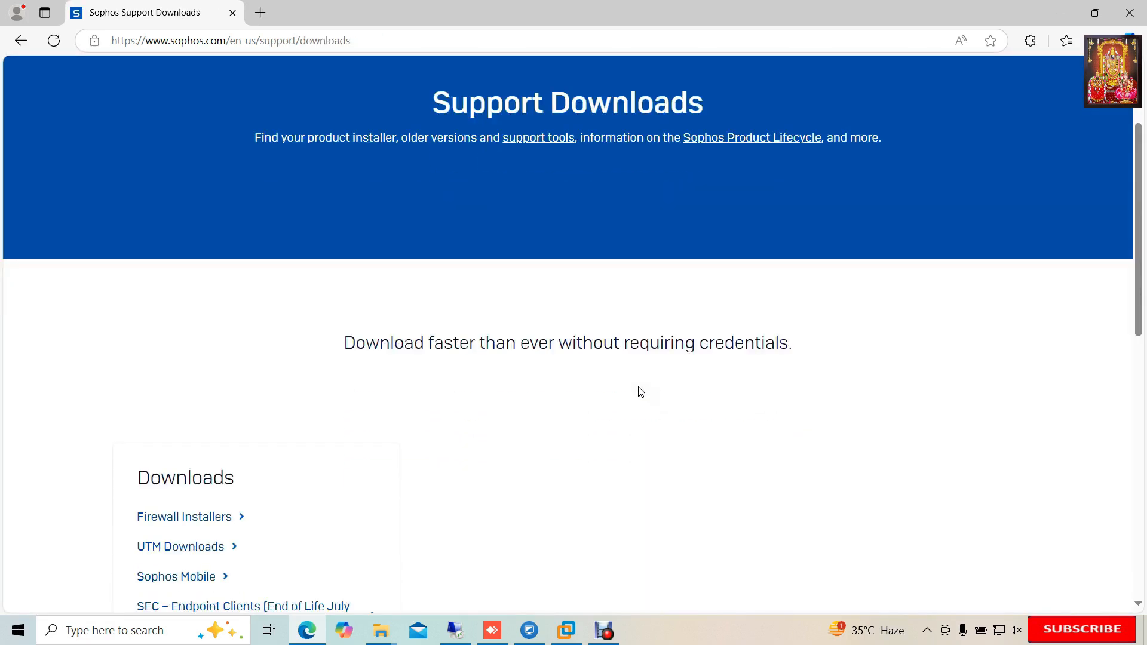
{"action": "scroll", "coordinate": [639, 390], "scroll_direction": "down", "scroll_amount": 3}
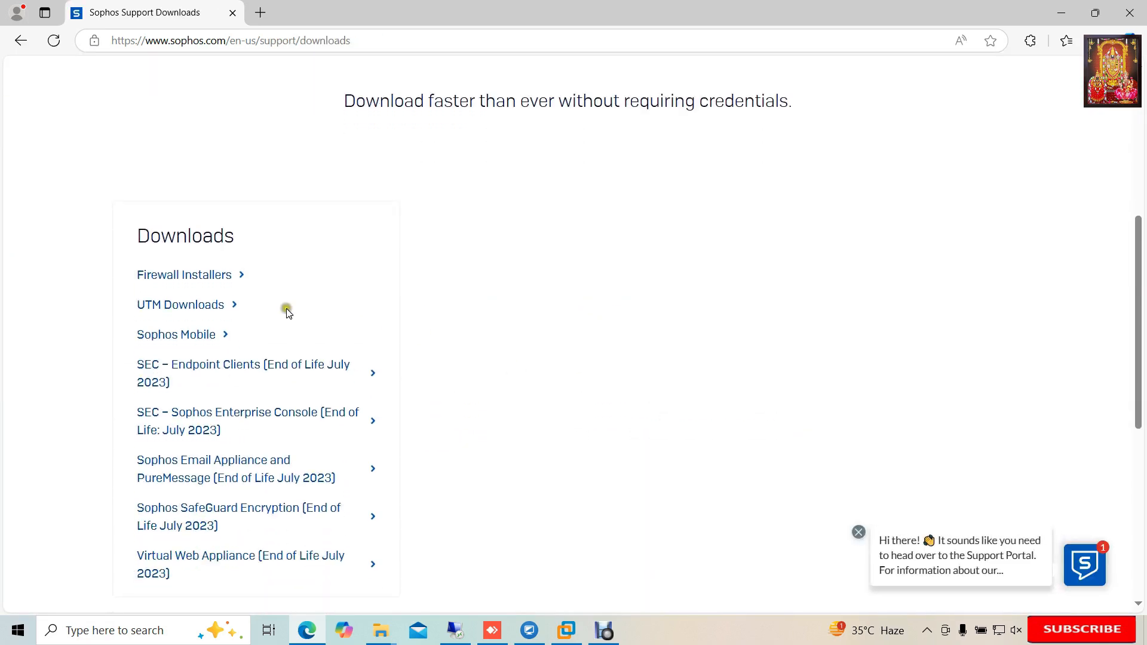
{"action": "left_click", "coordinate": [201, 279]}
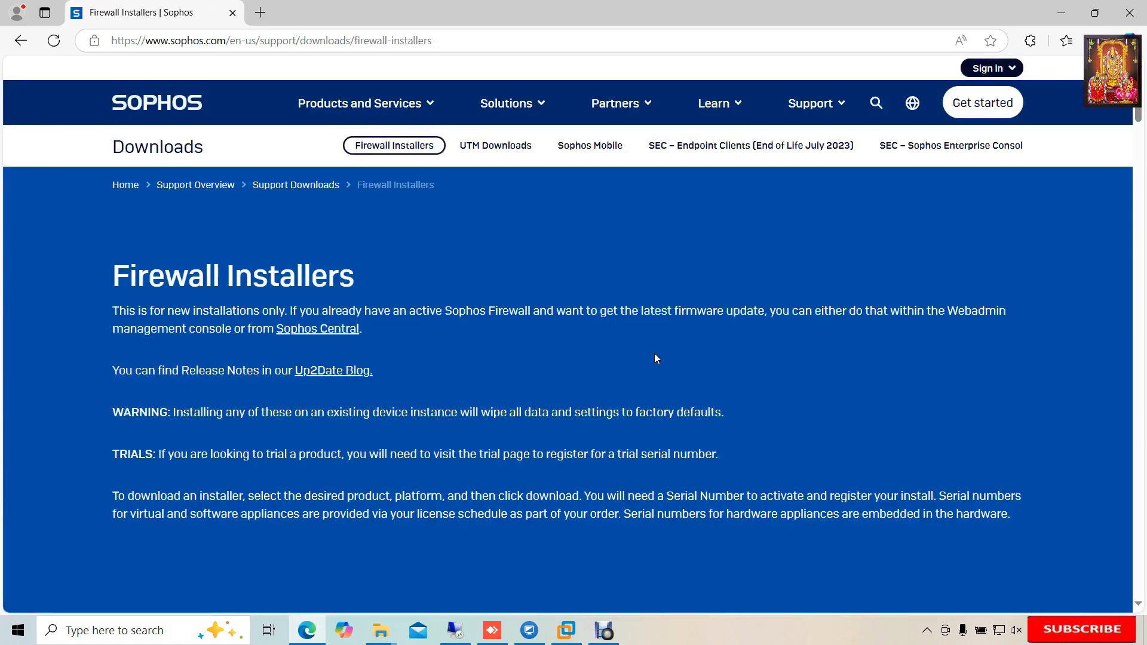
{"action": "scroll", "coordinate": [655, 354], "scroll_direction": "down", "scroll_amount": 5}
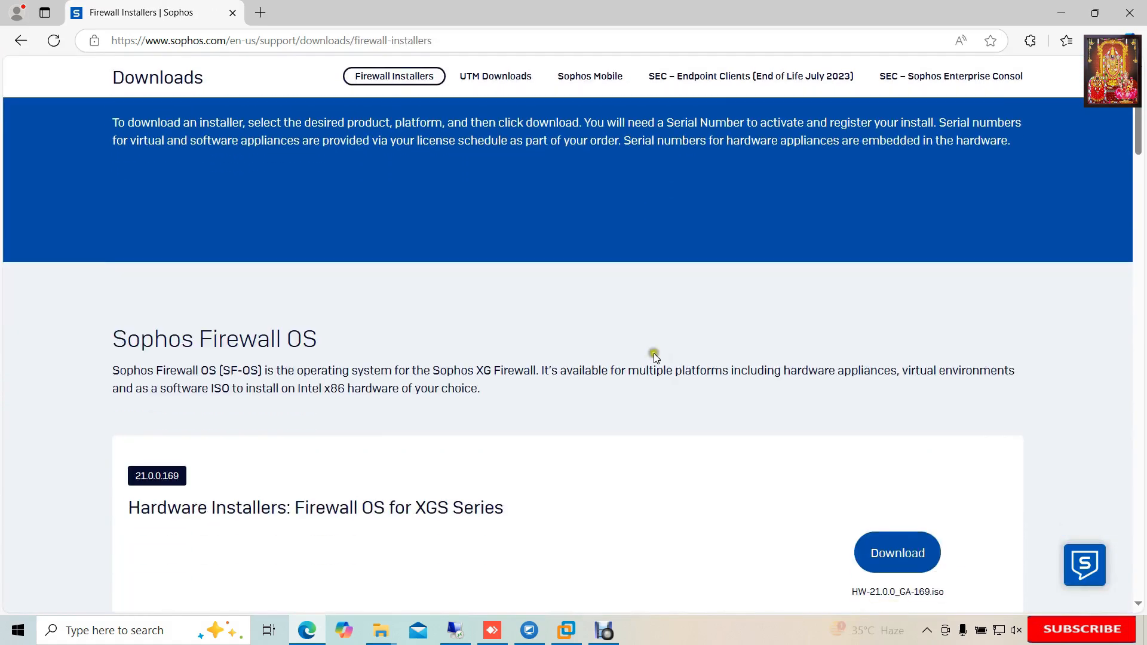
{"action": "scroll", "coordinate": [654, 357], "scroll_direction": "down", "scroll_amount": 5}
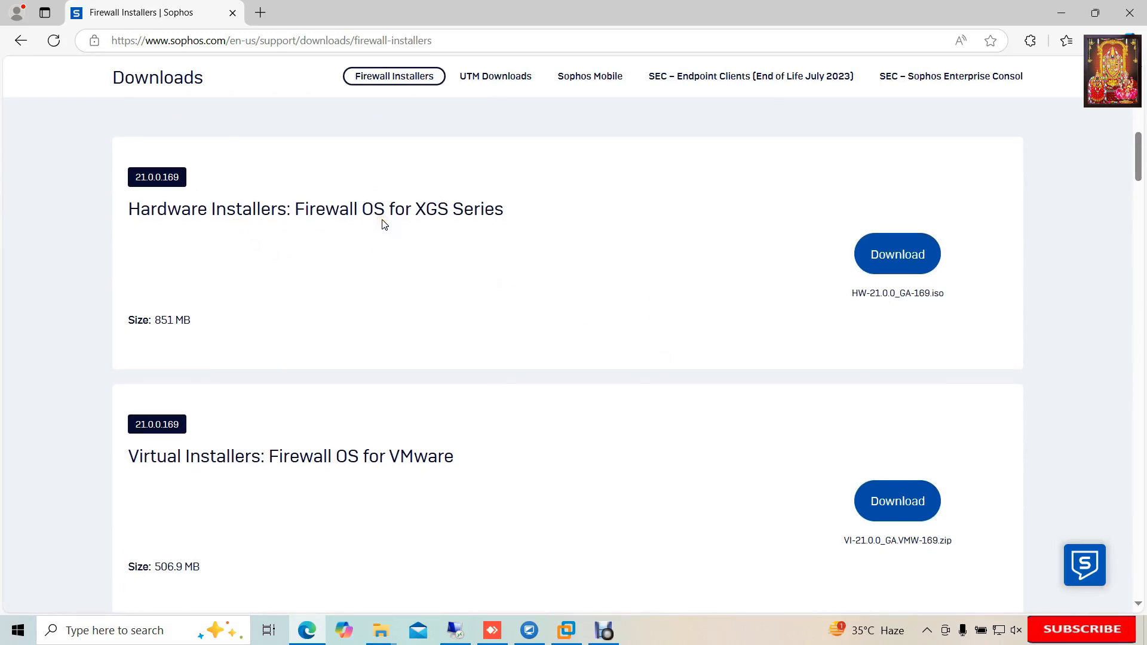
{"action": "scroll", "coordinate": [405, 328], "scroll_direction": "down", "scroll_amount": 3}
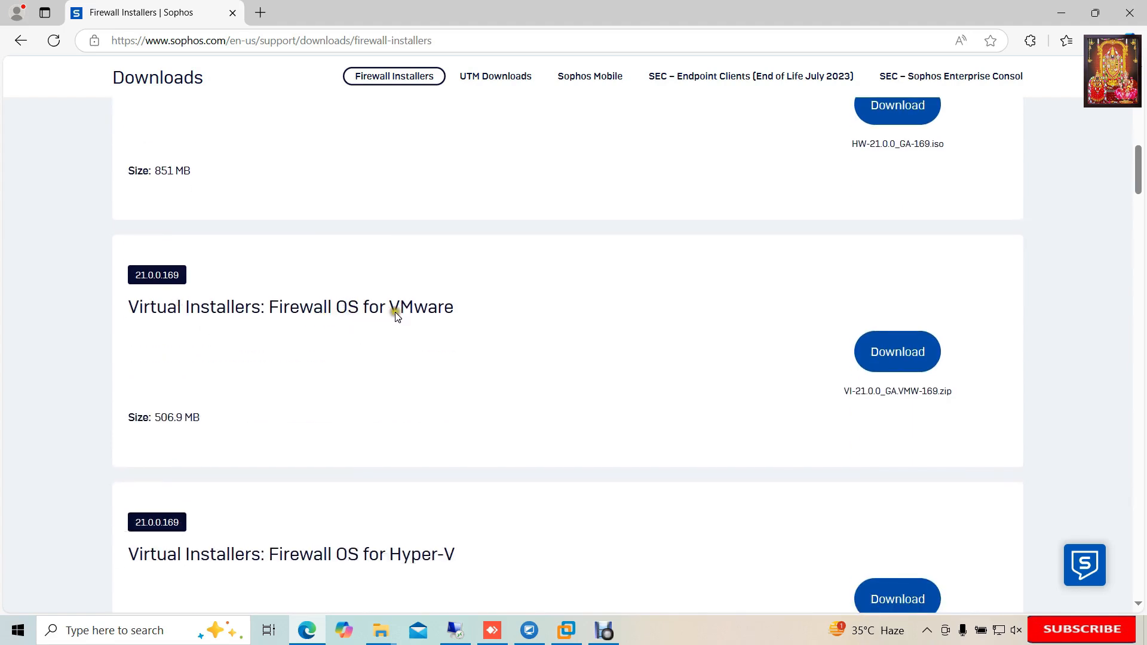
Request the VMware installer download and autofill first and last name in the compliance form.
{"action": "left_click", "coordinate": [903, 361]}
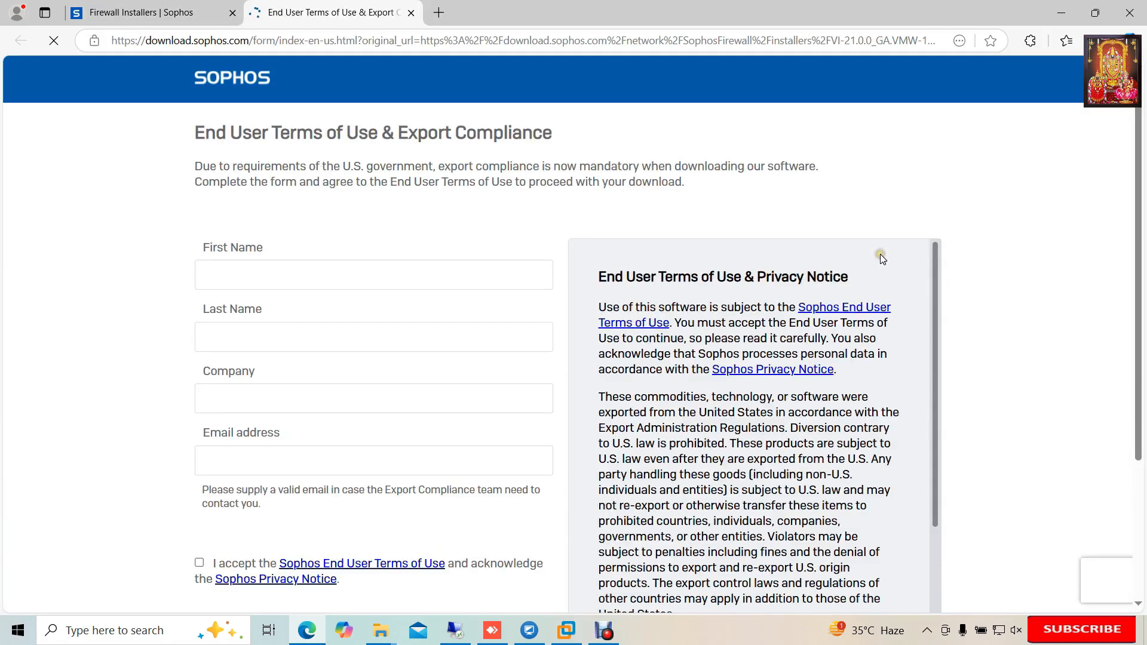
{"action": "left_click", "coordinate": [591, 273]}
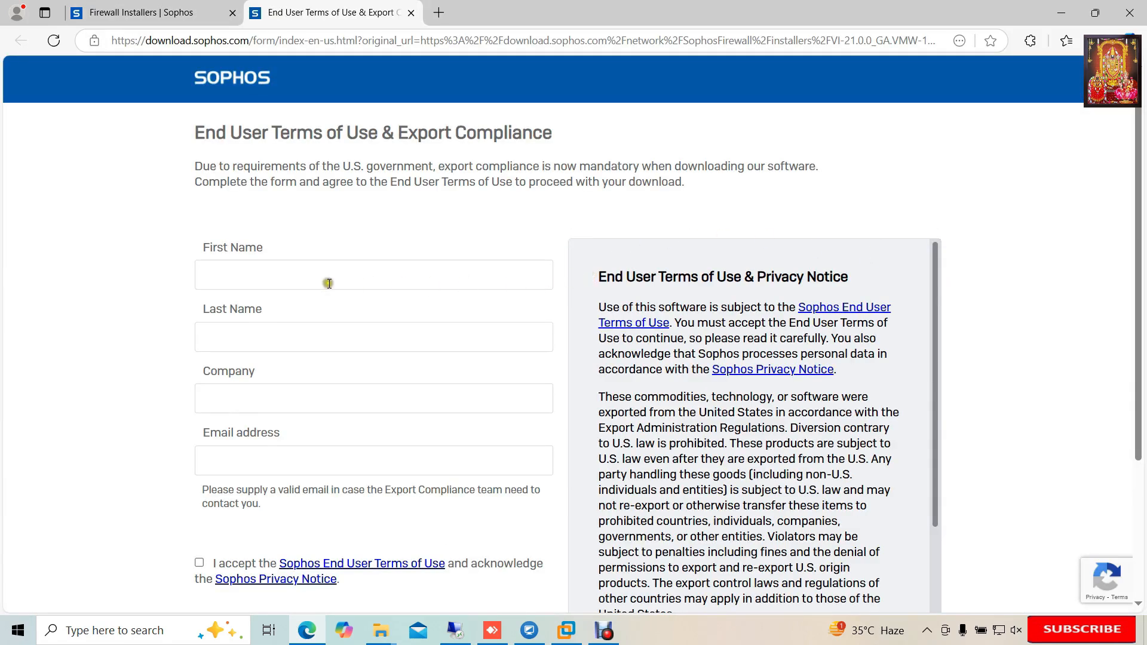
{"action": "left_click", "coordinate": [249, 285]}
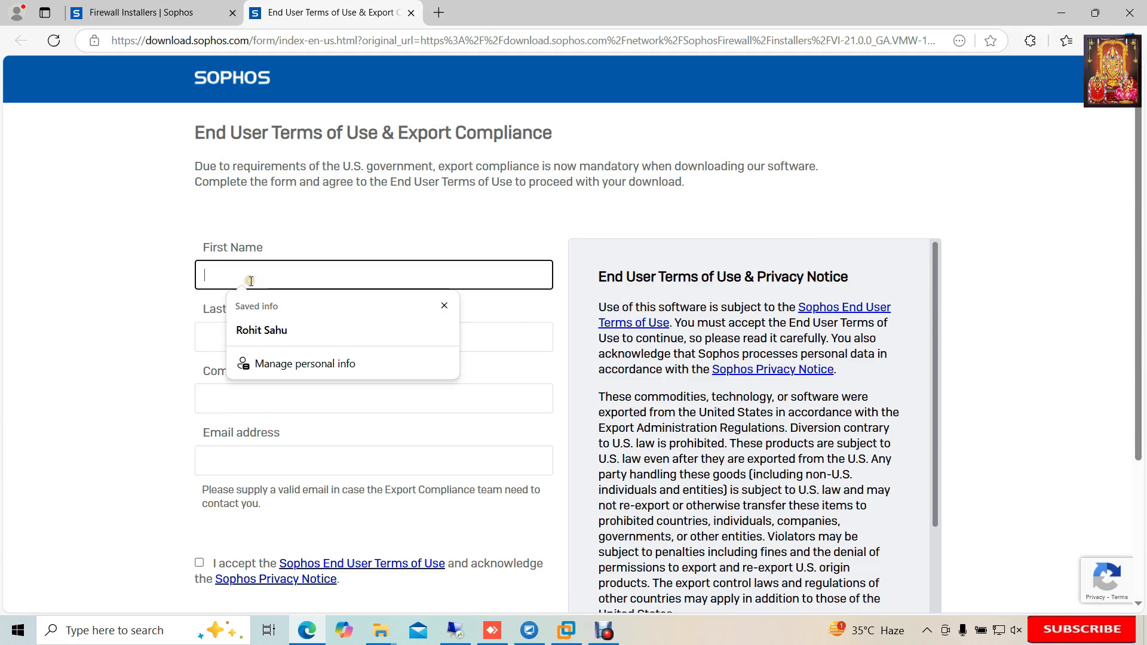
{"action": "left_click", "coordinate": [234, 276]}
{"action": "left_click", "coordinate": [261, 330]}
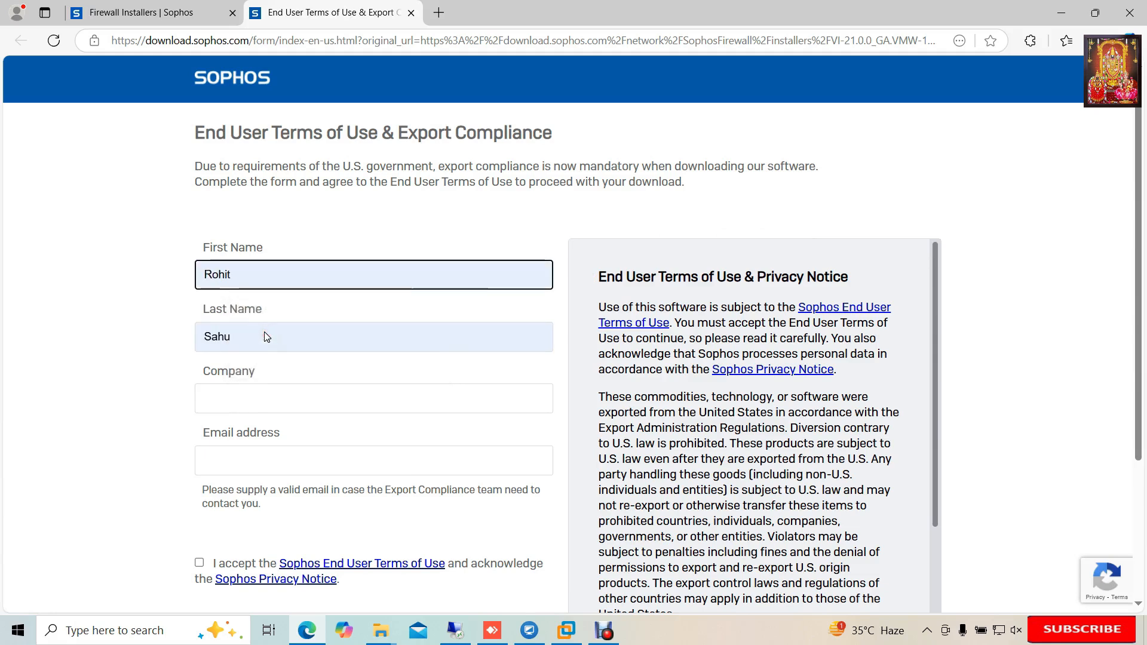
Fill in the company name and contact e-mail, accept the End User Terms, and submit.
{"action": "left_click", "coordinate": [246, 400]}
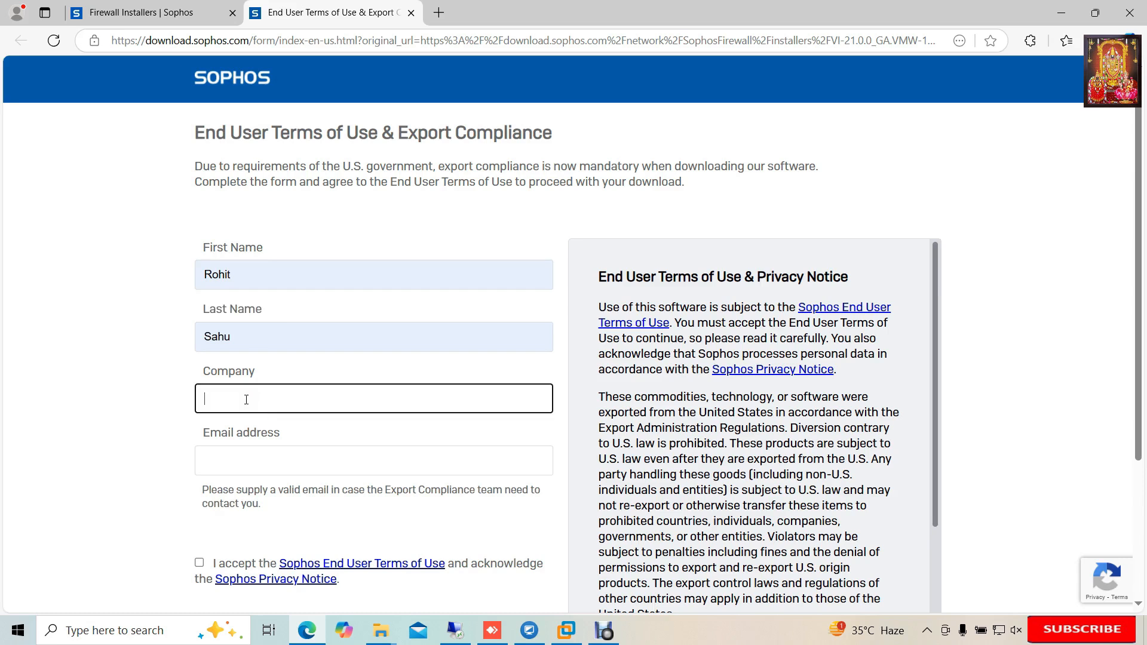
{"action": "left_click", "coordinate": [229, 466]}
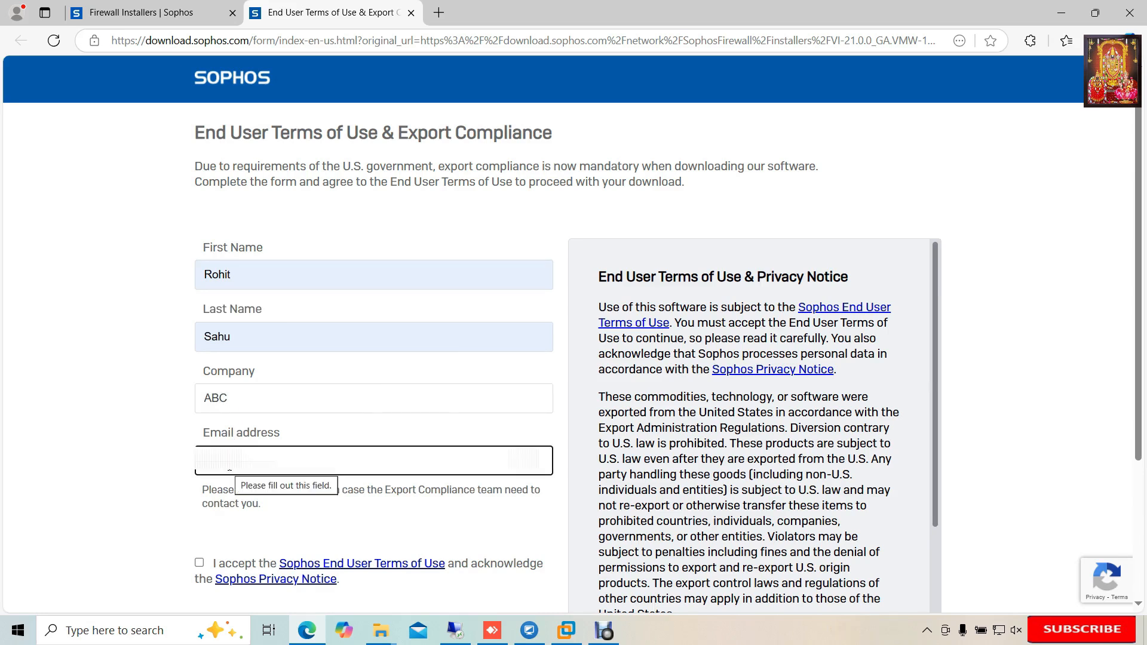
{"action": "type", "text": "..."}
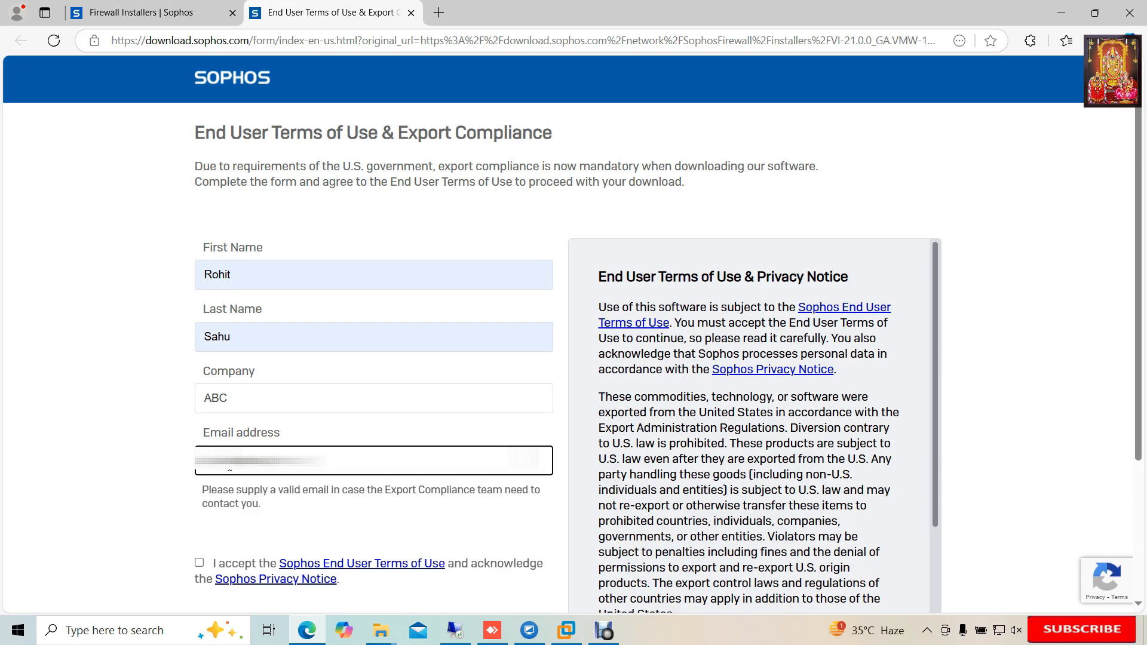
{"action": "left_click", "coordinate": [199, 563]}
{"action": "scroll", "coordinate": [233, 562], "scroll_direction": "down", "scroll_amount": 3}
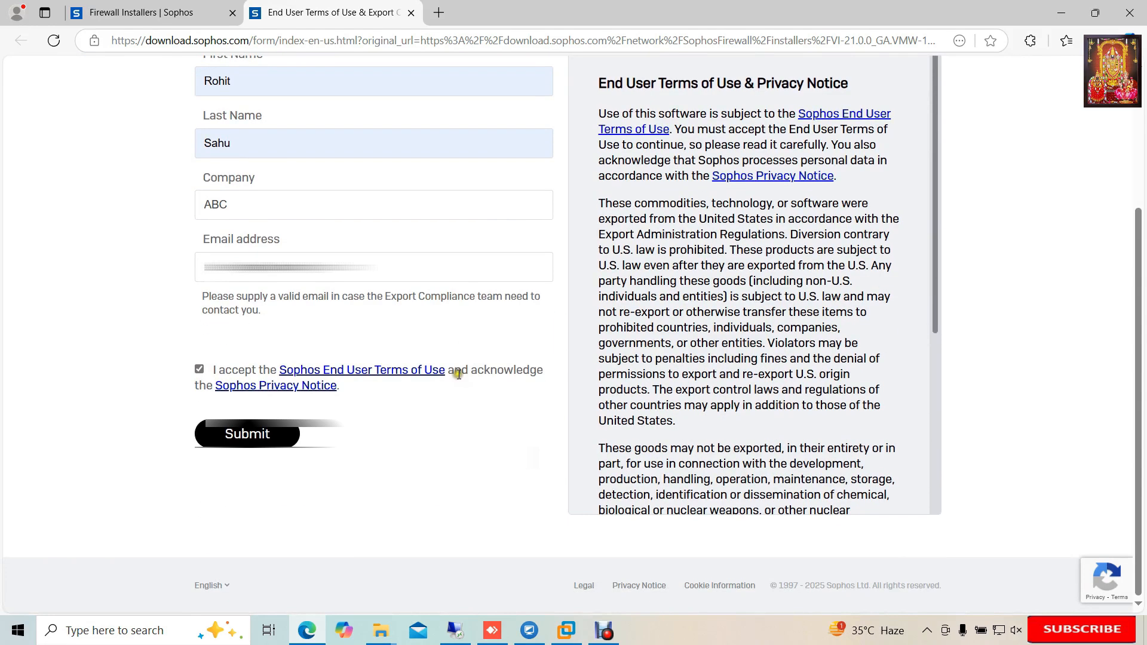
{"action": "left_click", "coordinate": [241, 441]}
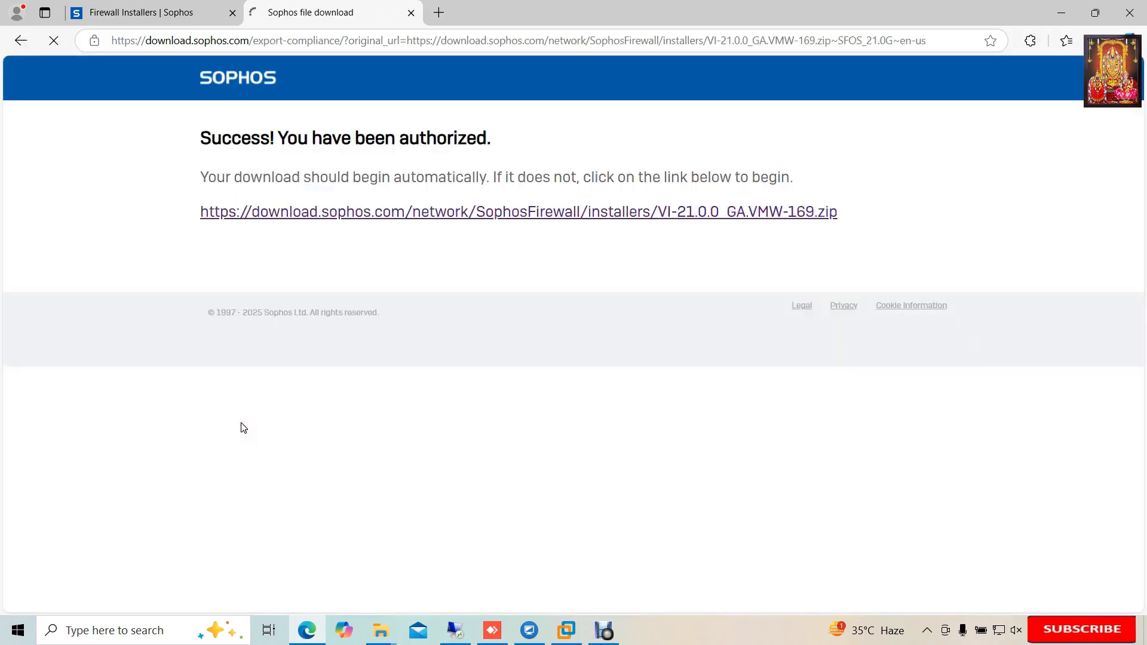
Confirm VI-21.0.0_GA.VMW-169.zip (507 MB) finished downloading in the Downloads panel.
{"action": "left_click", "coordinate": [241, 421]}
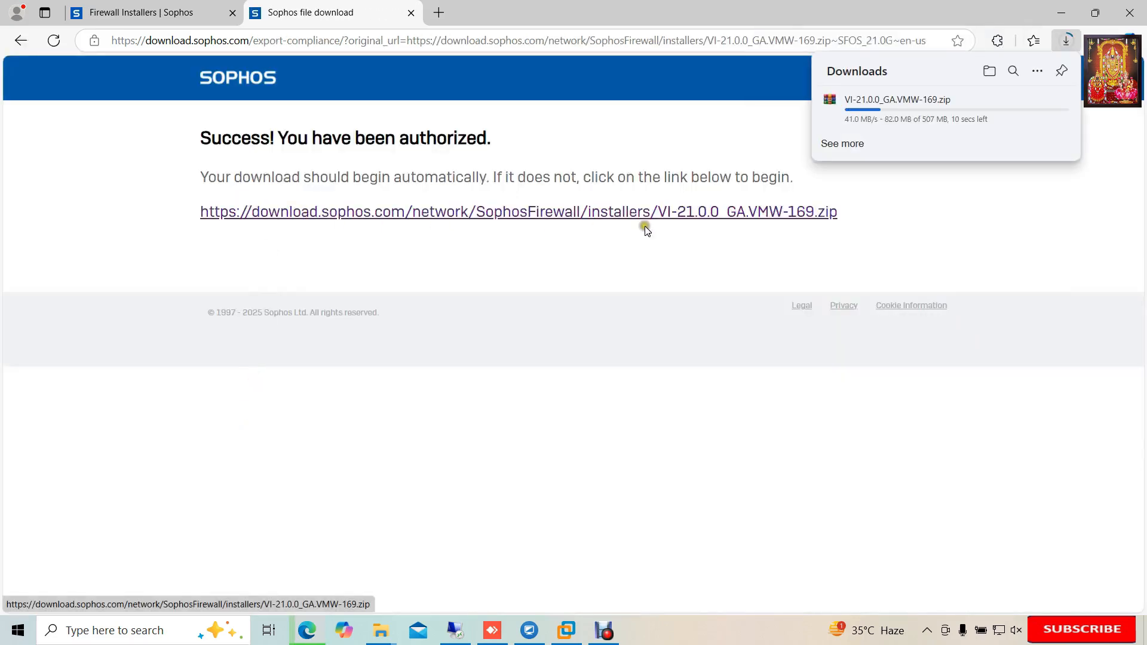
{"action": "left_click", "coordinate": [920, 117]}
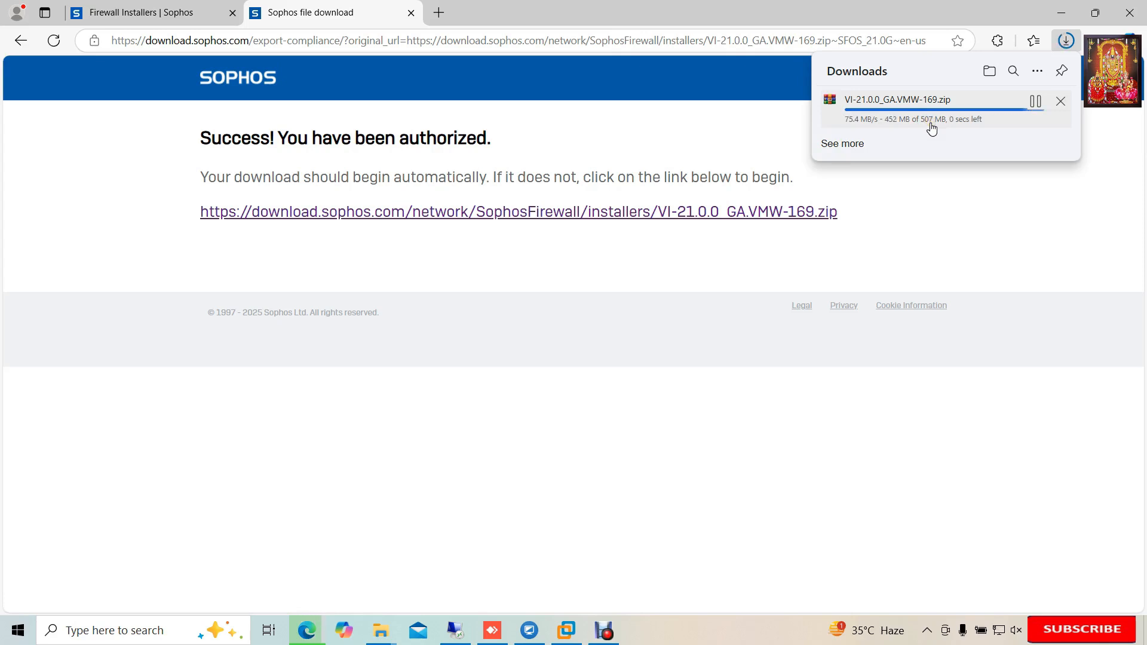
{"action": "left_click", "coordinate": [935, 120]}
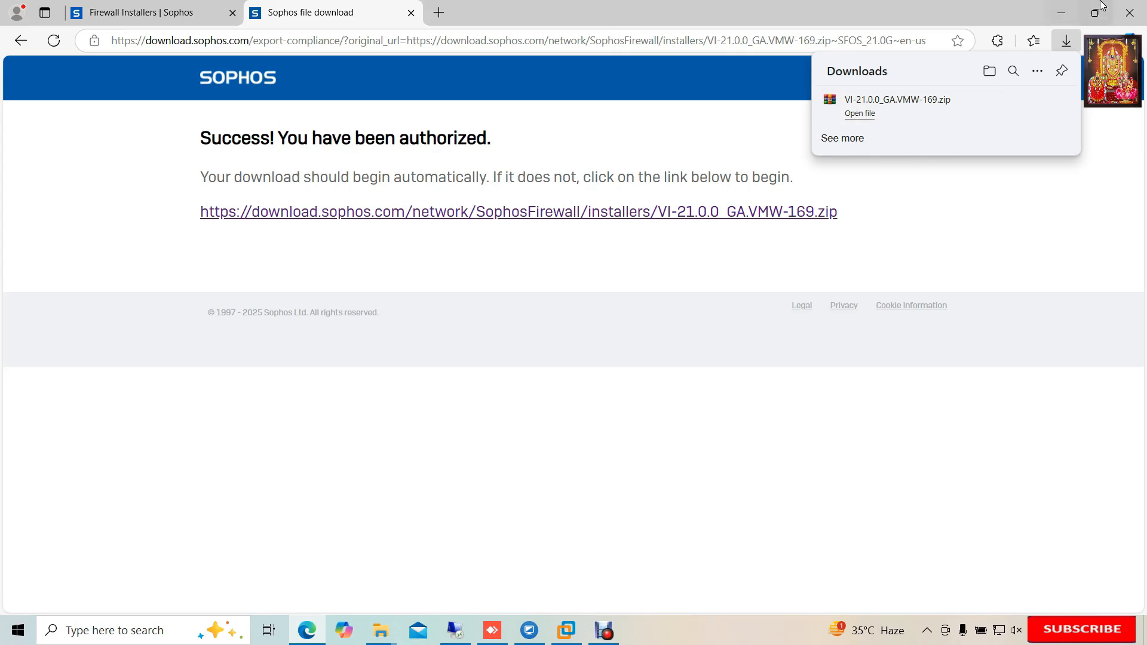
Close Edge and extract the VI-21.0.0_GA.VMW-169 archive in Downloads to its own folder.
{"action": "left_click", "coordinate": [1139, 14]}
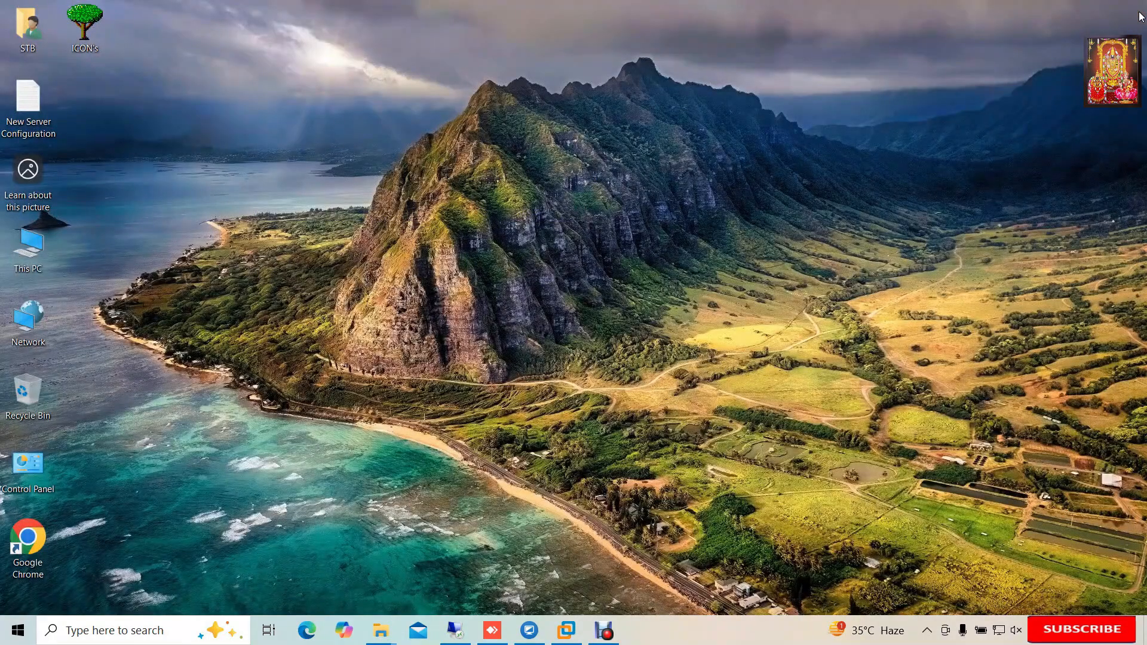
{"action": "double_click", "coordinate": [38, 241]}
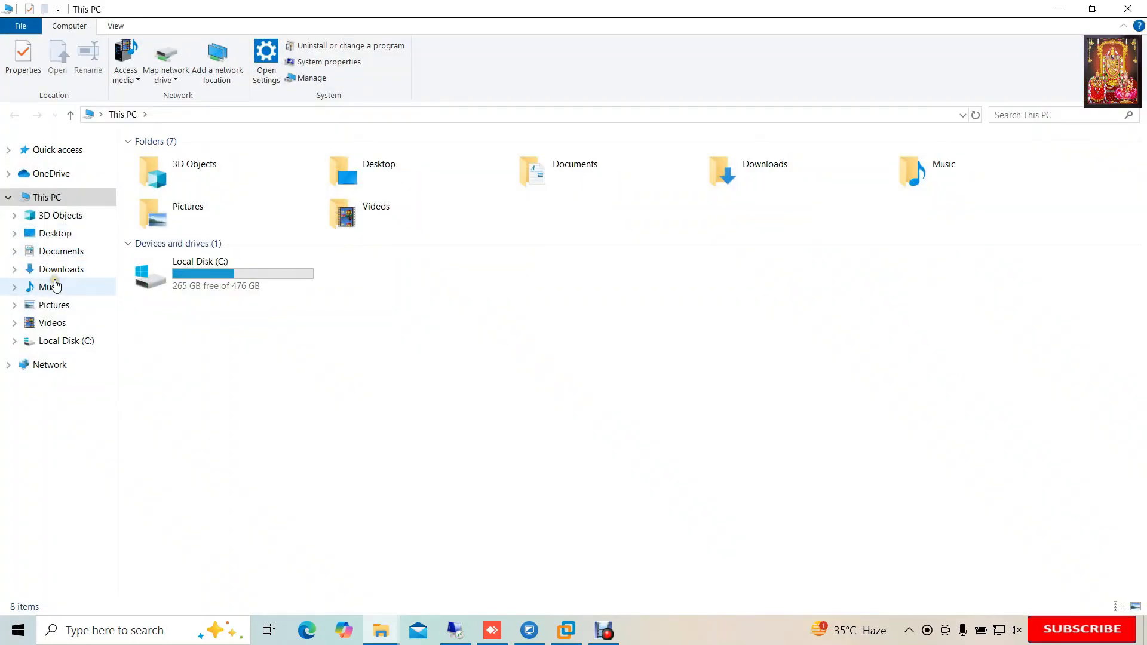
{"action": "left_click", "coordinate": [65, 271]}
{"action": "left_click", "coordinate": [203, 181]}
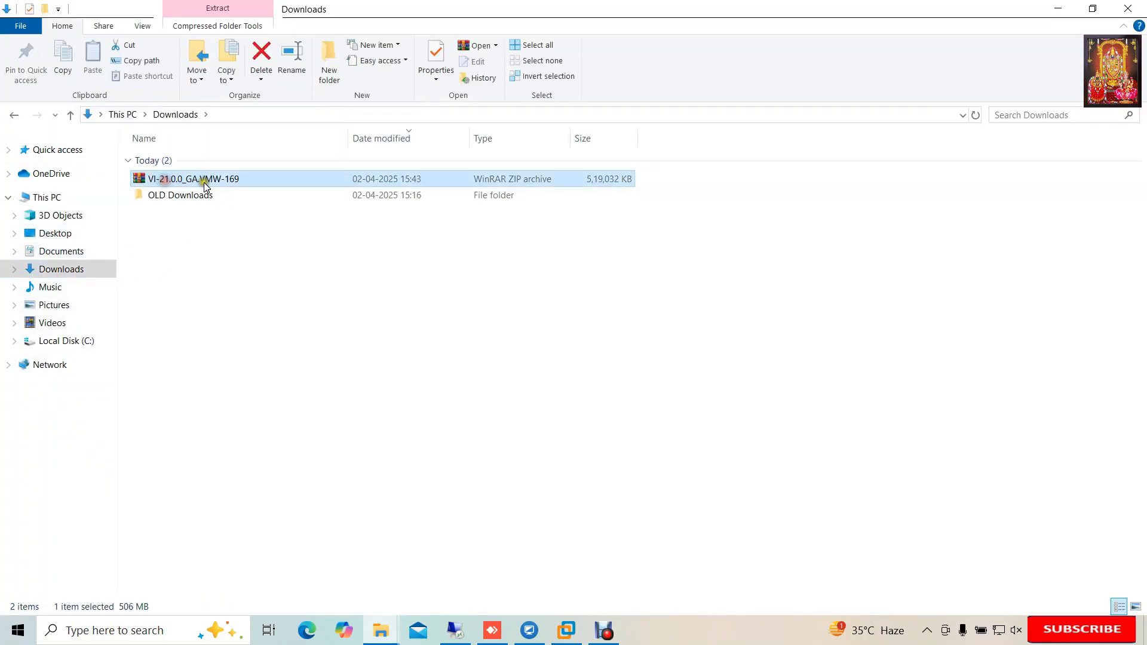
{"action": "right_click", "coordinate": [217, 180]}
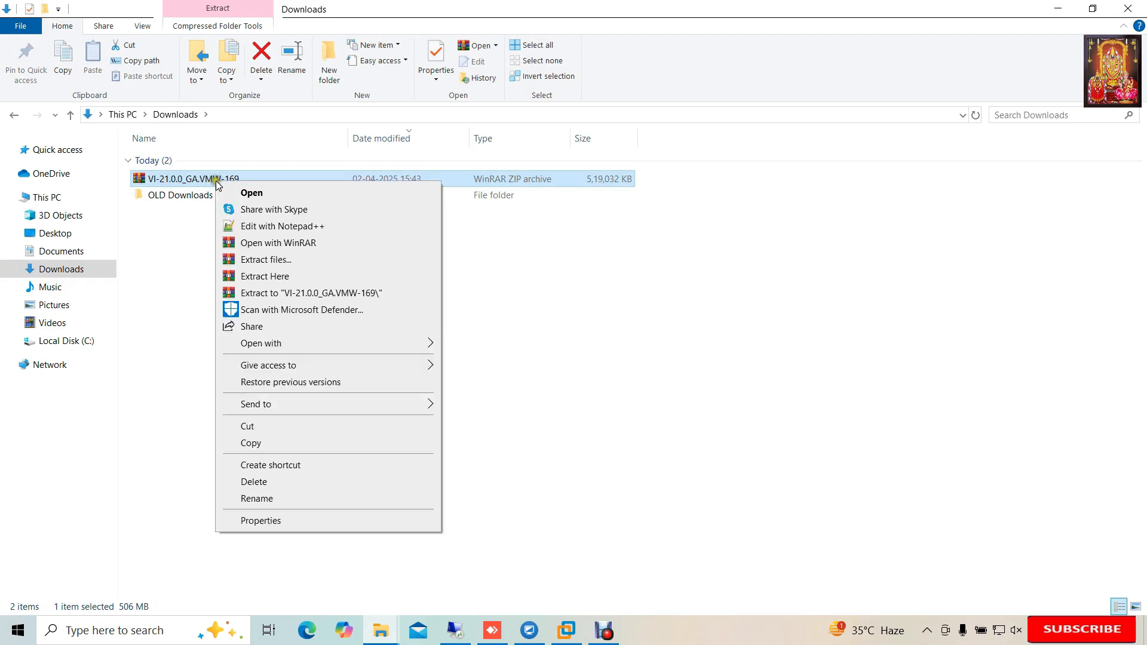
{"action": "left_click", "coordinate": [339, 294]}
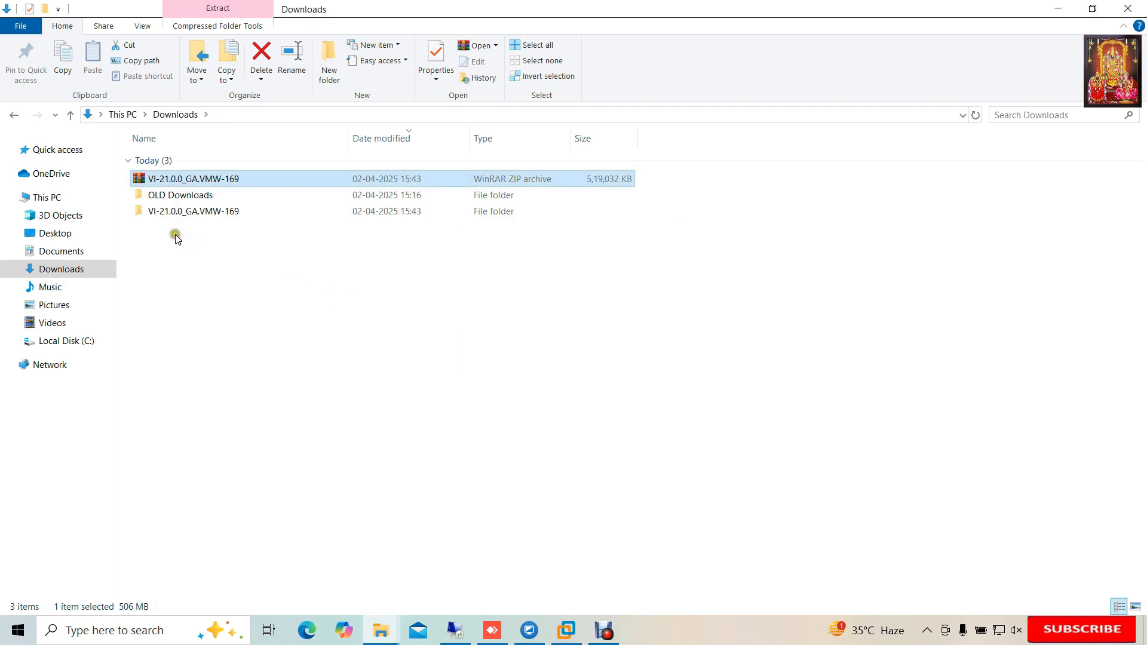
Open the extracted folder's sf_virtual package with VMware Workstation.
{"action": "double_click", "coordinate": [217, 213]}
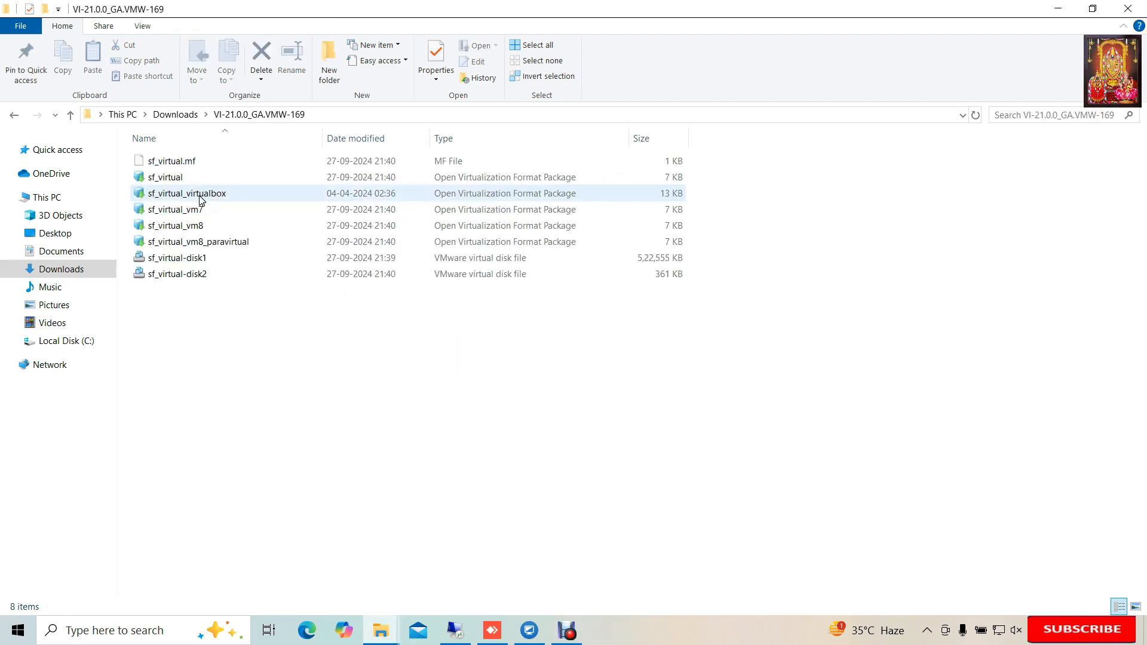
{"action": "left_click", "coordinate": [178, 178]}
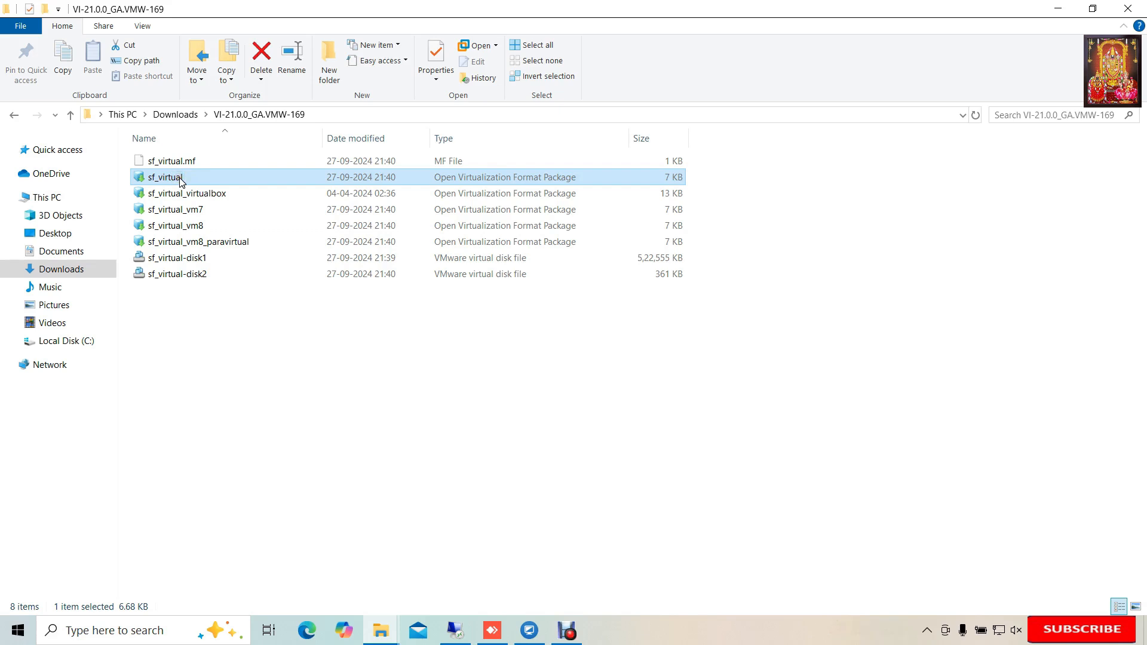
{"action": "right_click", "coordinate": [181, 181]}
{"action": "mouse_move", "coordinate": [263, 275]}
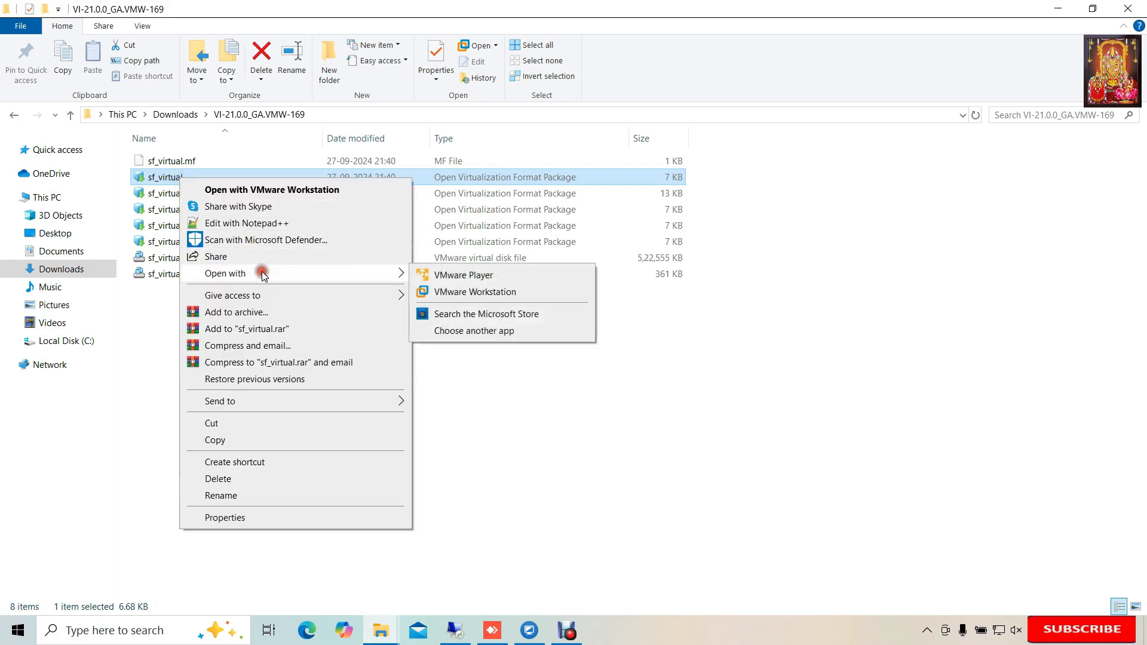
{"action": "left_click", "coordinate": [492, 293]}
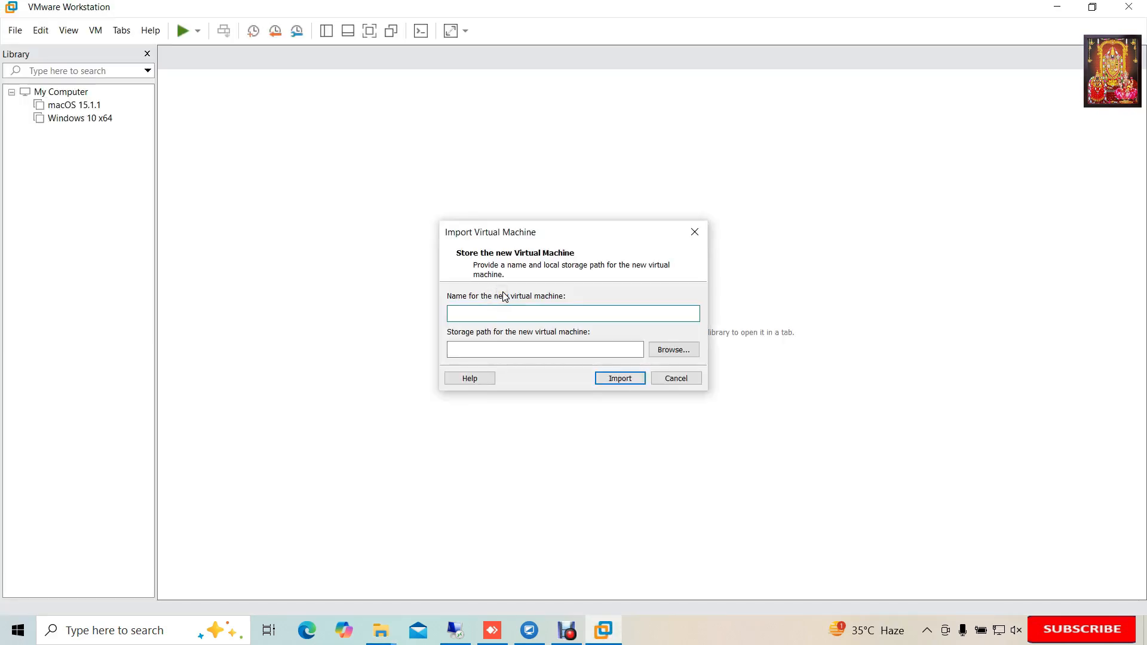
Import the VM with name Sophos, storing it in Documents\VM\Sophos.
{"action": "type", "text": "Sopho"}
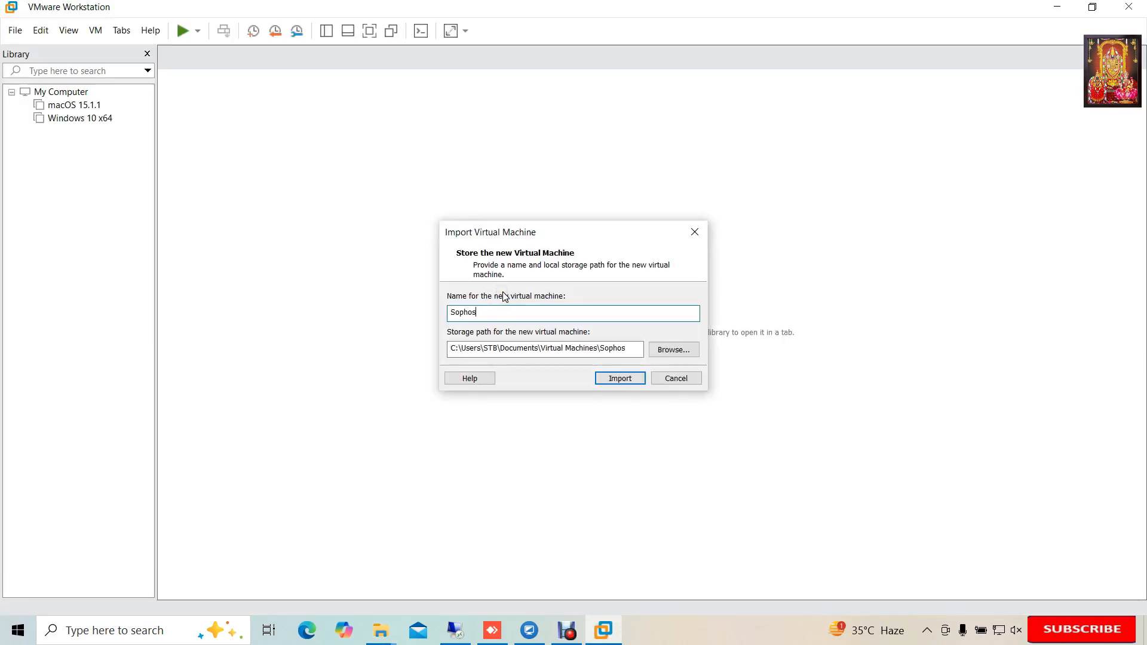
{"action": "type", "text": "s"}
{"action": "left_click", "coordinate": [668, 354]}
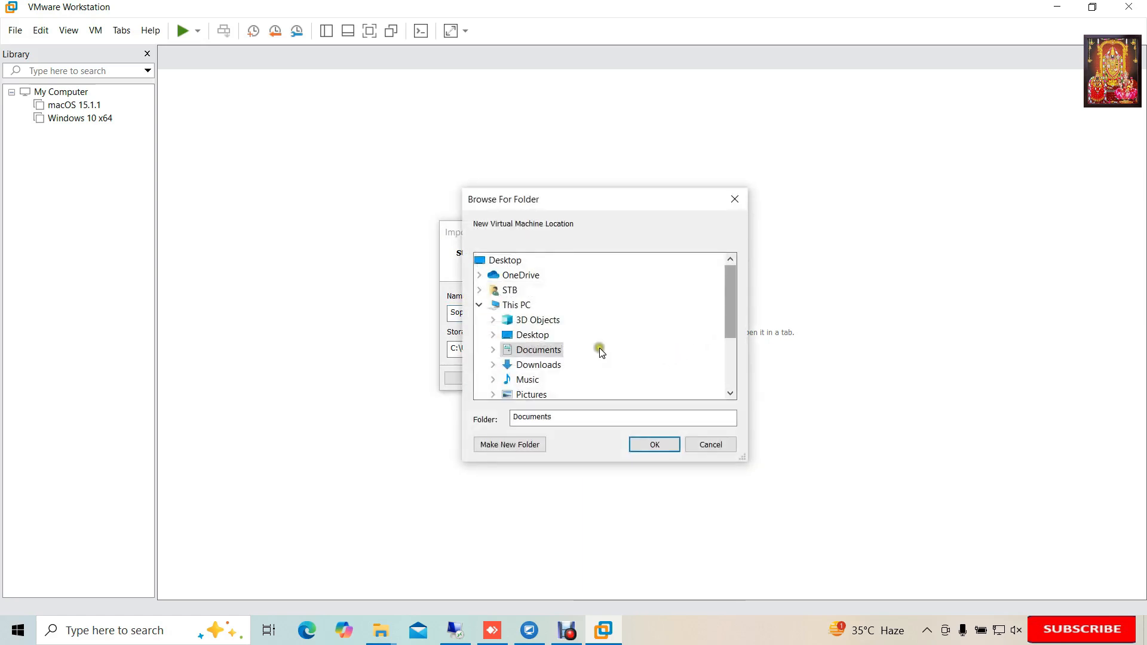
{"action": "left_click_drag", "start_coordinate": [731, 305], "coordinate": [726, 328]}
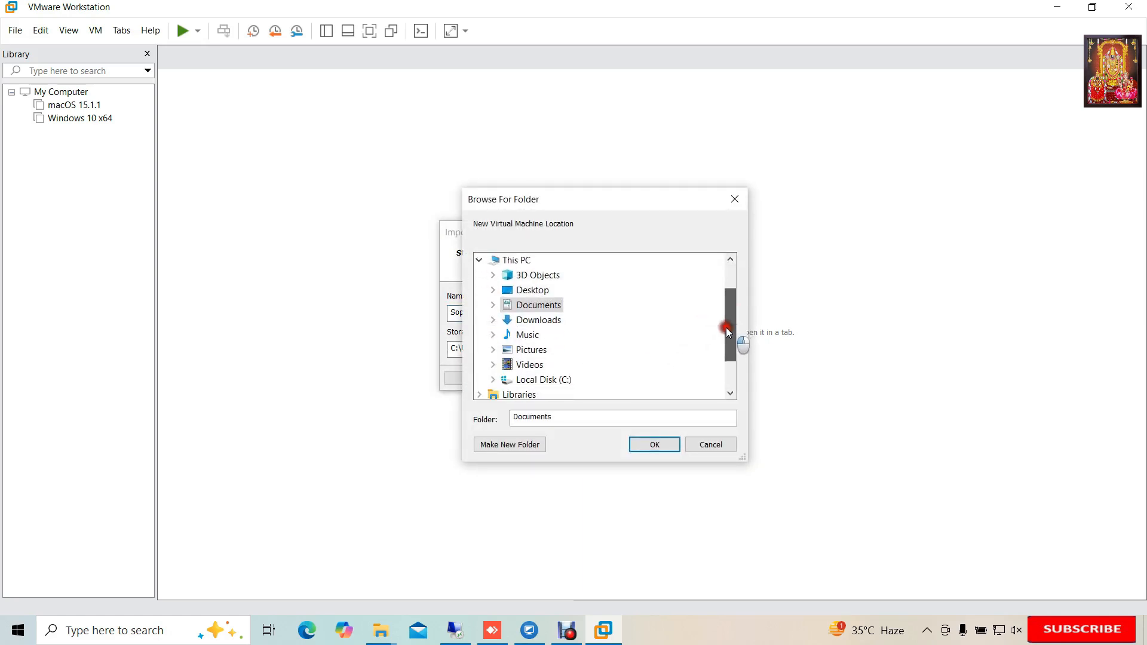
{"action": "left_click", "coordinate": [493, 306]}
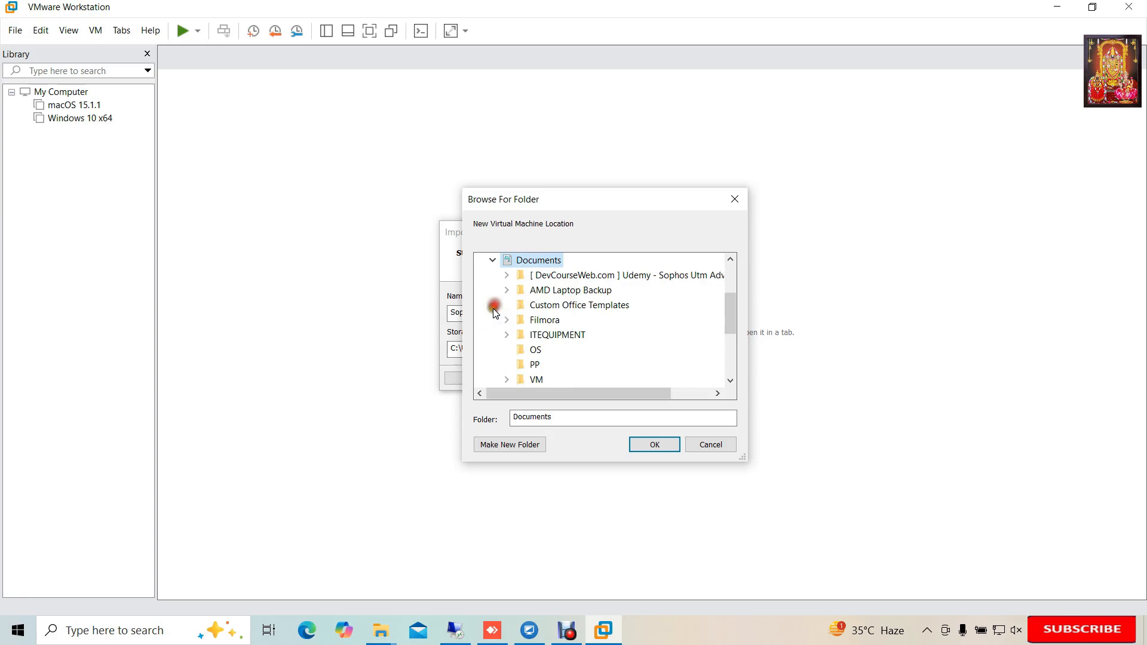
{"action": "left_click", "coordinate": [507, 379]}
{"action": "left_click", "coordinate": [556, 380]}
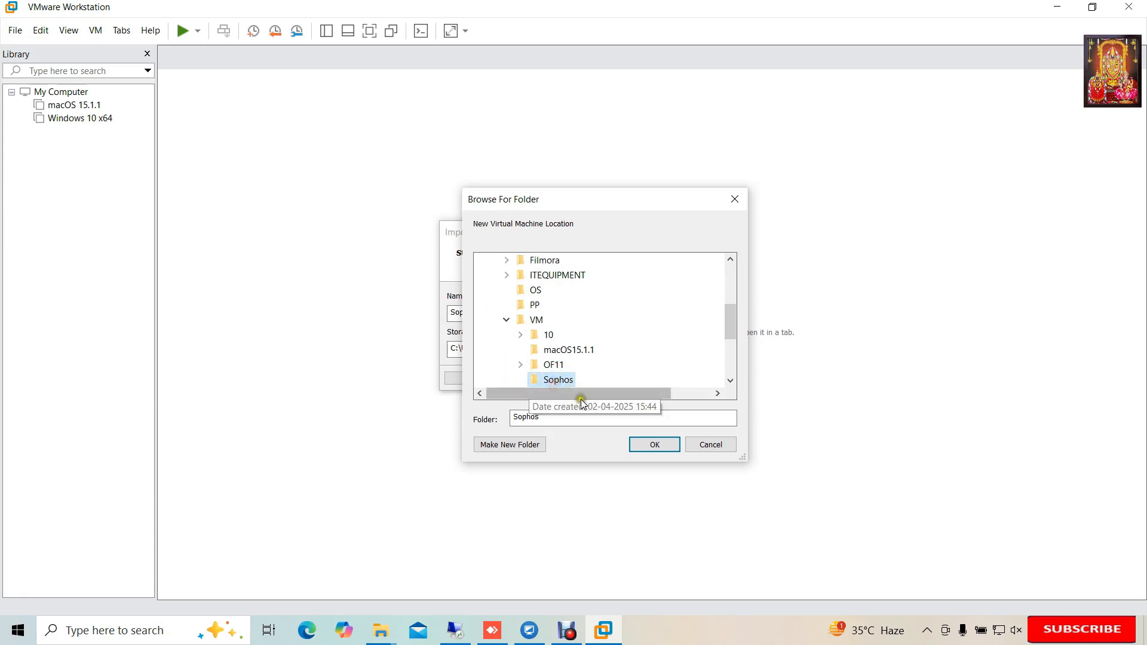
{"action": "left_click", "coordinate": [655, 446]}
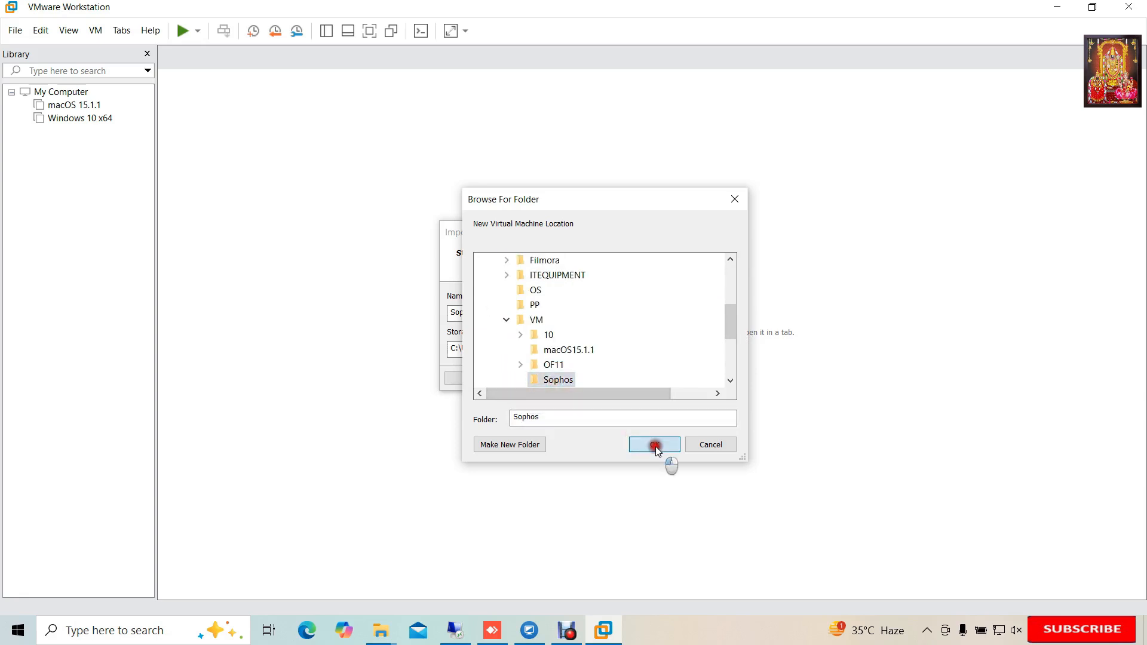
{"action": "left_click", "coordinate": [620, 378]}
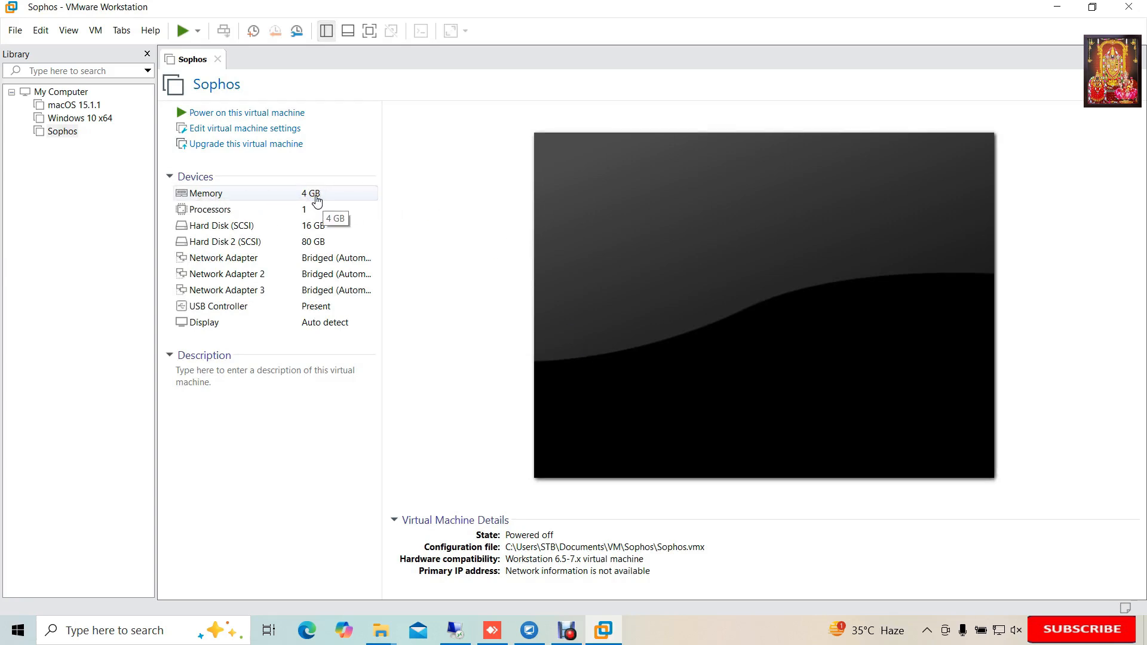
Review the imported Sophos VM's devices and open the first Network Adapter's settings.
{"action": "left_click", "coordinate": [214, 210]}
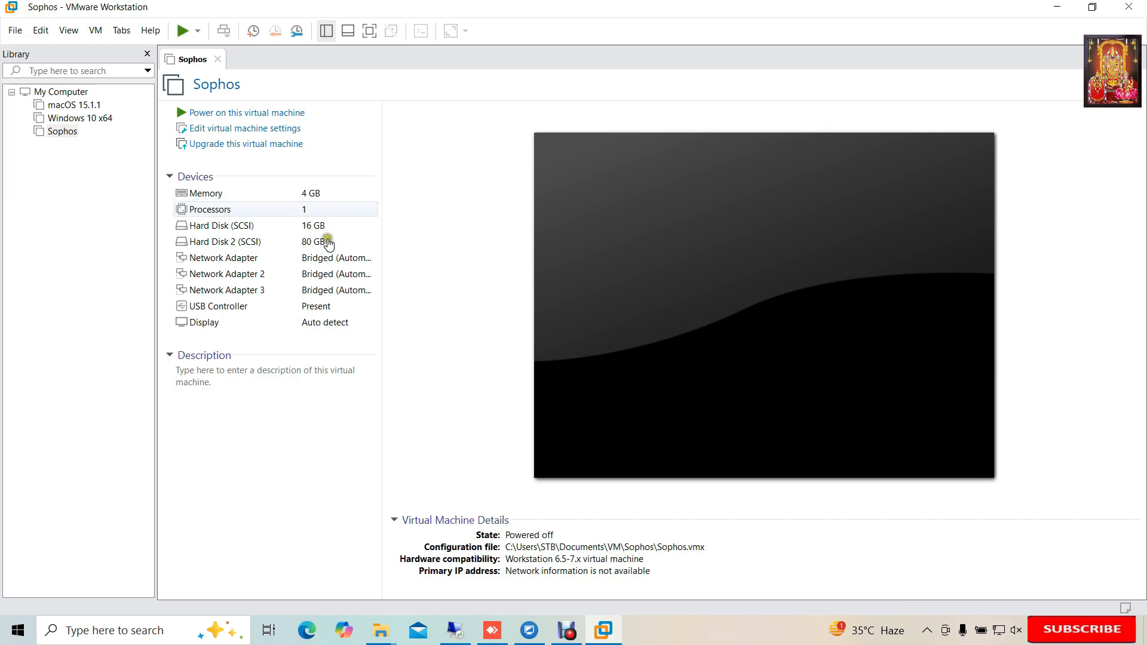
{"action": "left_click", "coordinate": [281, 259]}
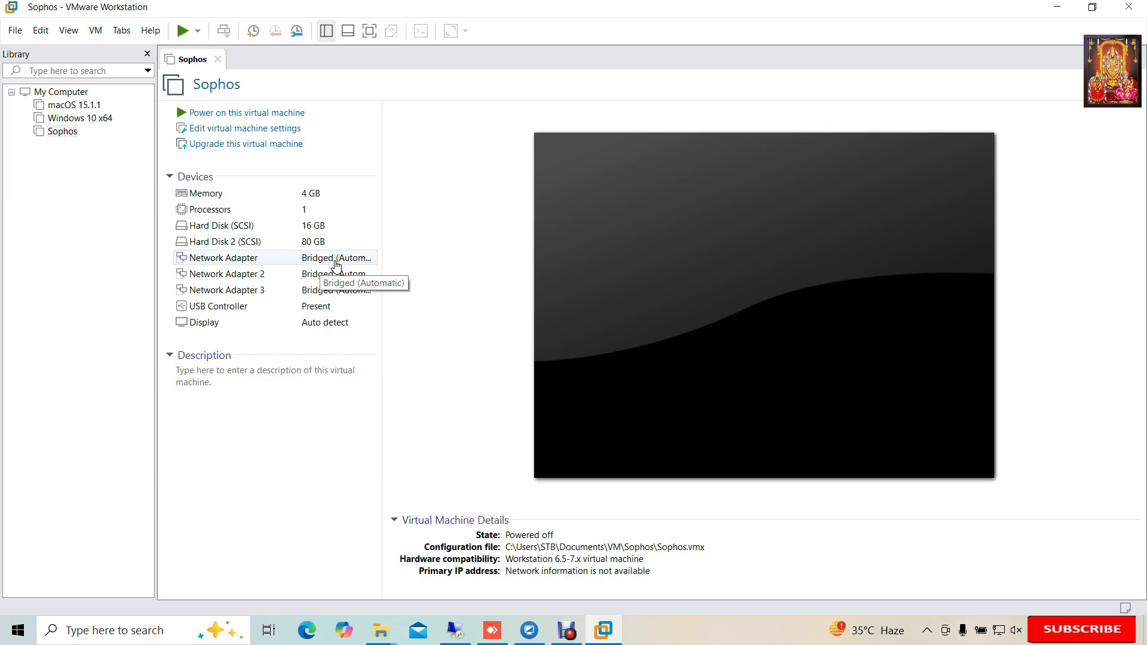
{"action": "left_click", "coordinate": [316, 262]}
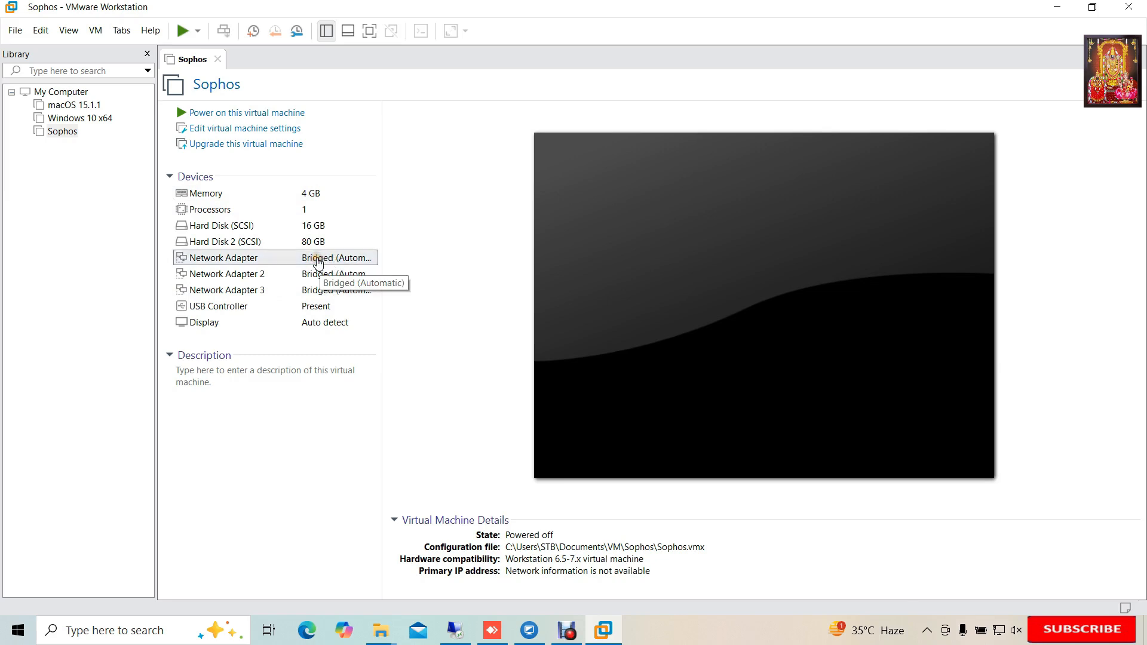
{"action": "double_click", "coordinate": [317, 262]}
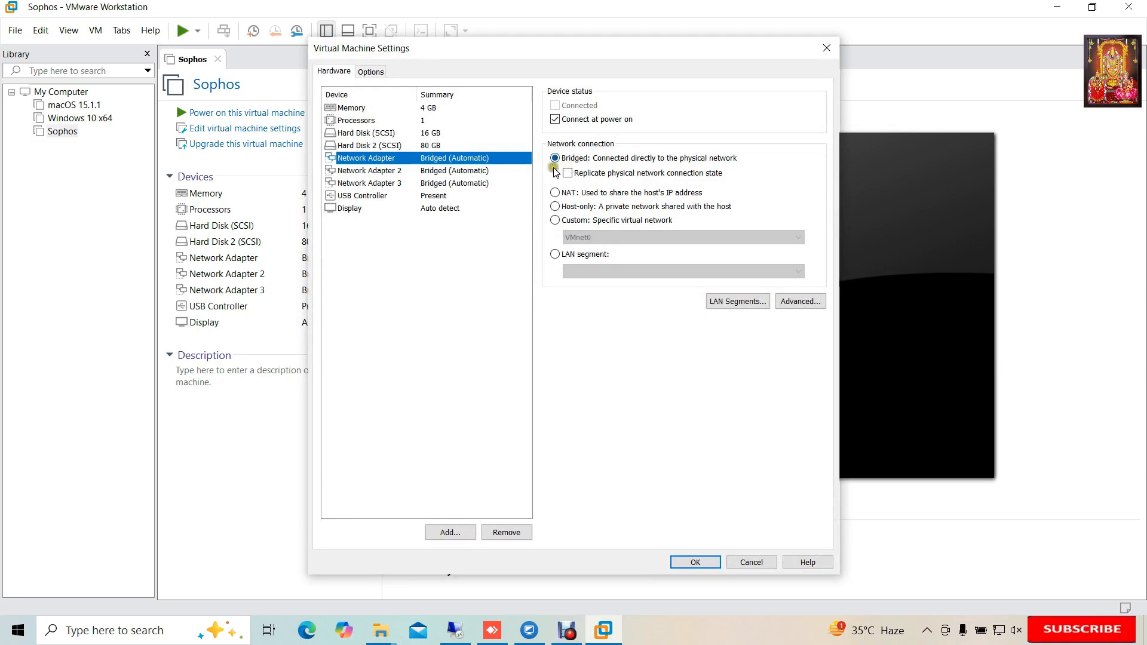
Set Network Adapters 1, 2 and 3 to NAT and save the settings.
{"action": "left_click", "coordinate": [555, 192]}
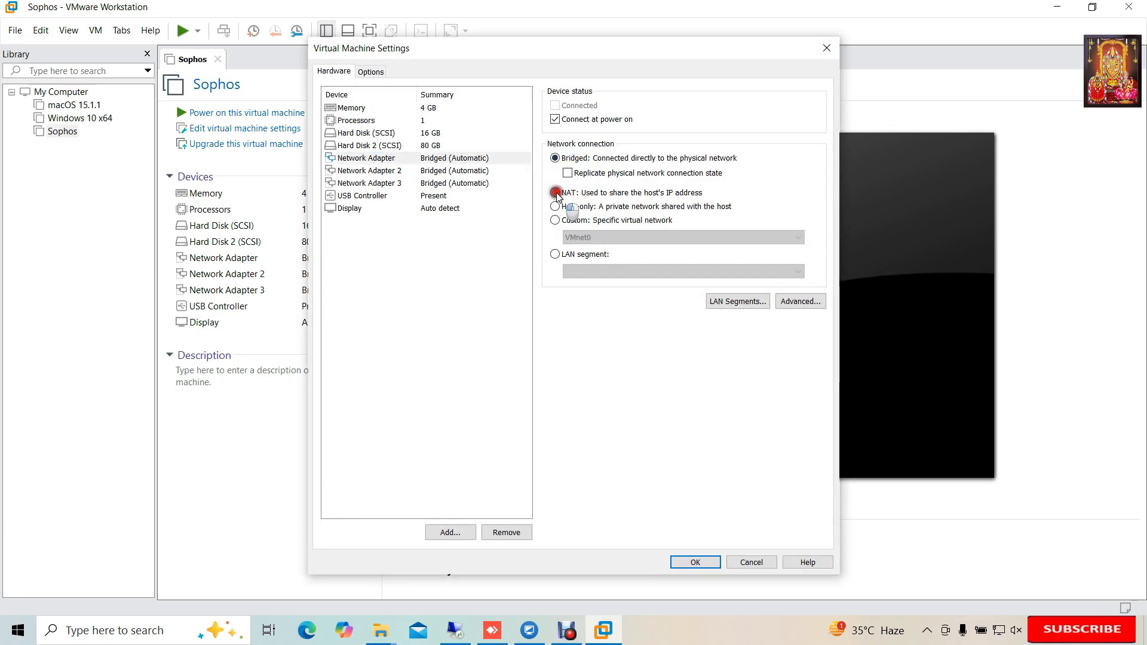
{"action": "left_click", "coordinate": [478, 170]}
{"action": "left_click", "coordinate": [557, 193]}
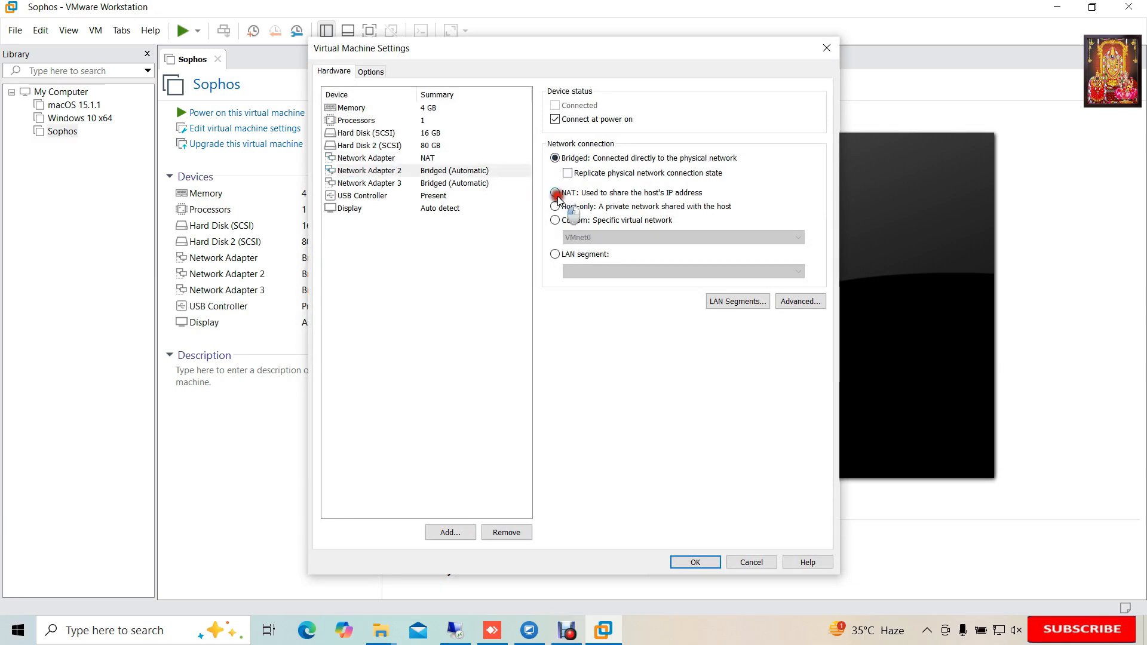
{"action": "left_click", "coordinate": [470, 183]}
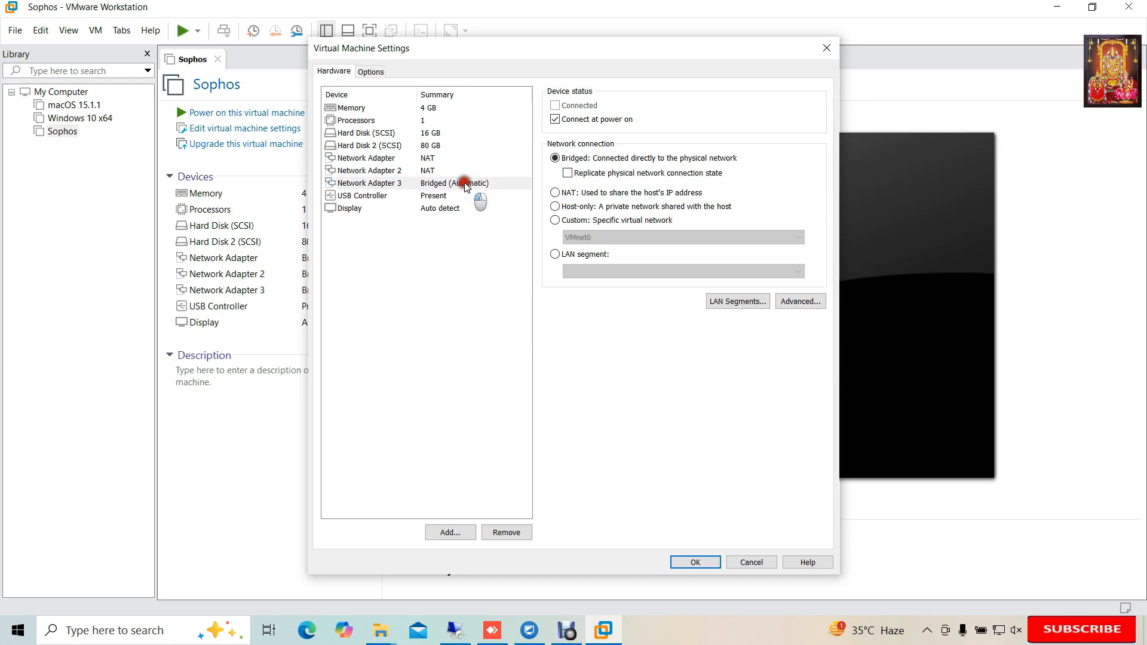
{"action": "left_click", "coordinate": [556, 192]}
{"action": "left_click", "coordinate": [695, 562]}
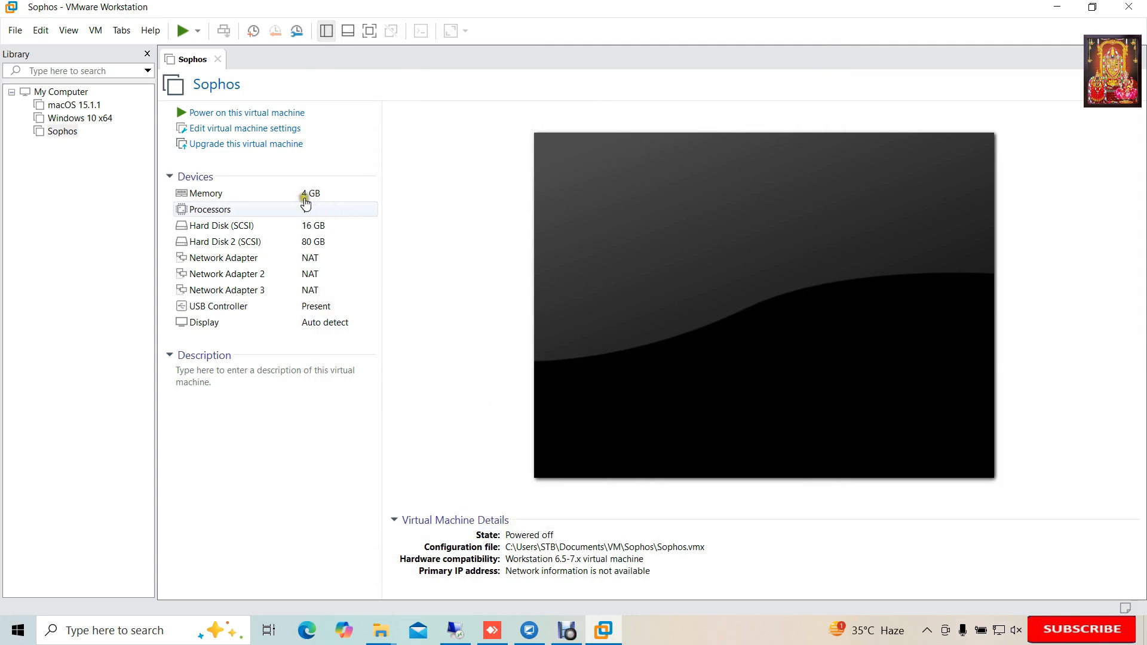
Power on the Sophos VM in full screen and focus its console while it boots.
{"action": "left_click", "coordinate": [266, 113]}
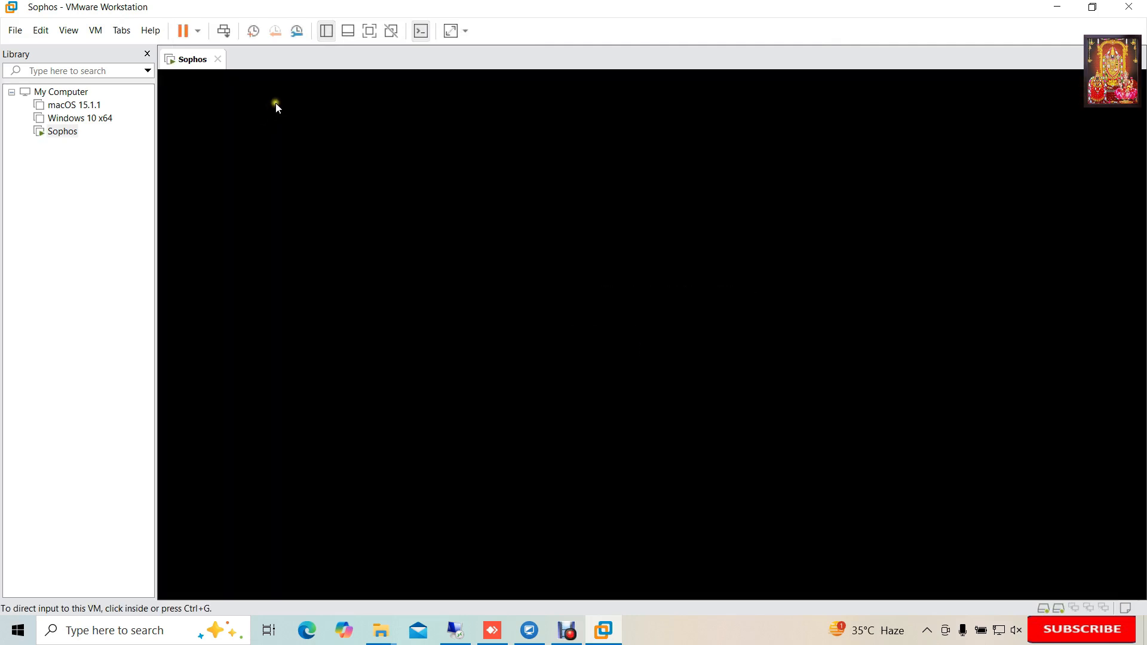
{"action": "left_click", "coordinate": [372, 33]}
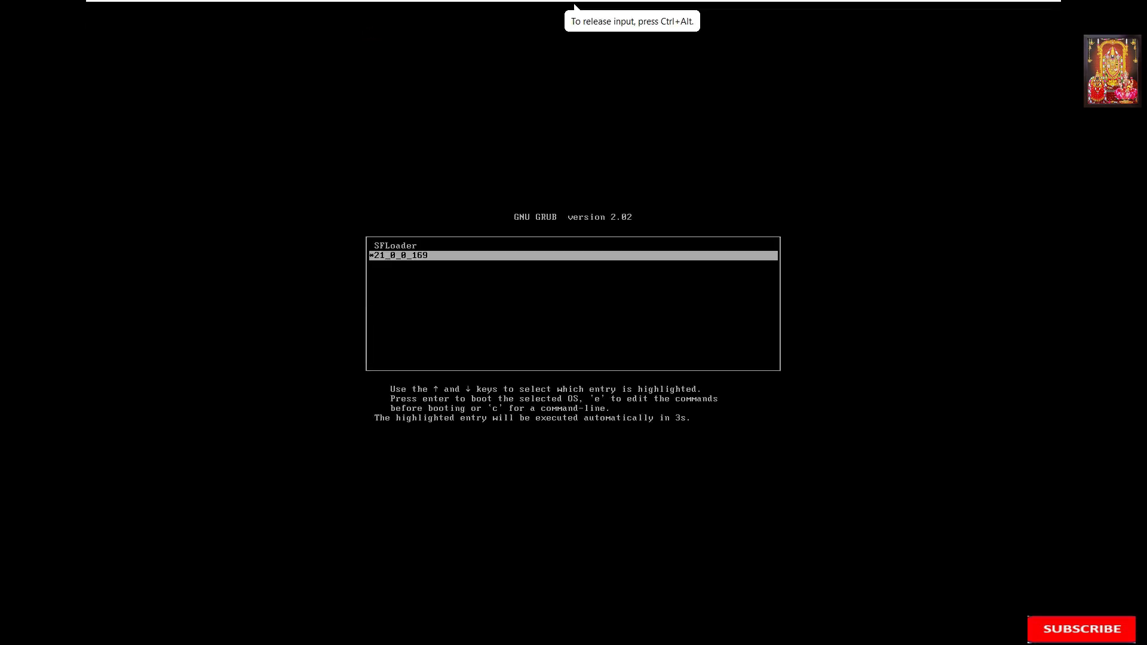
{"action": "key", "text": "ctrl+alt"}
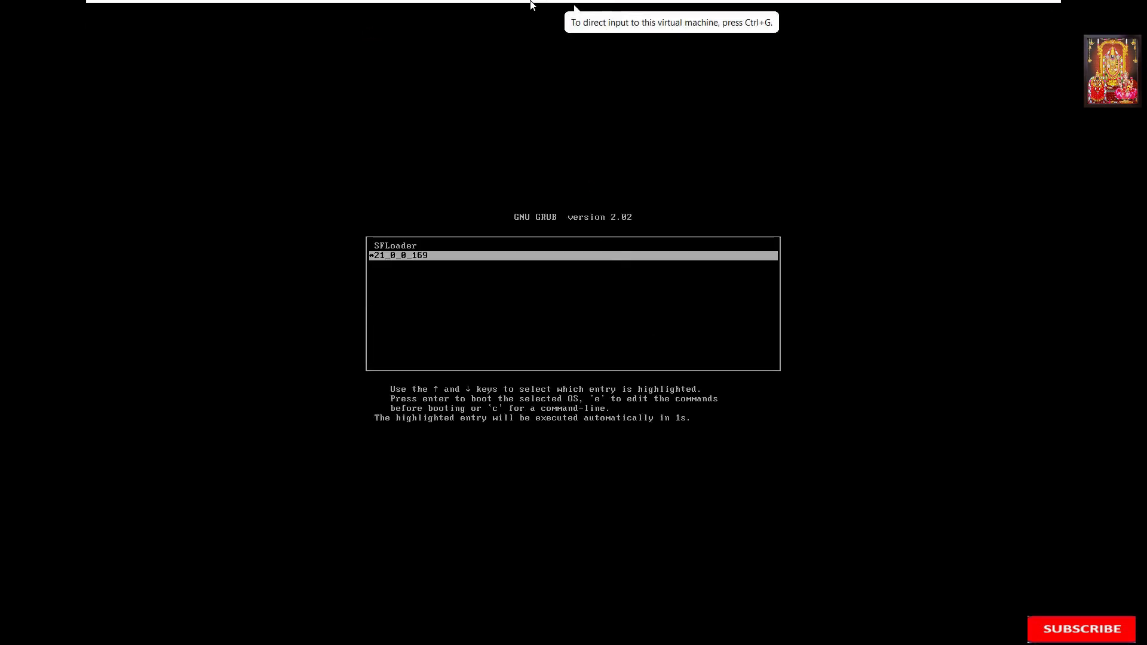
{"action": "mouse_move", "coordinate": [530, 2]}
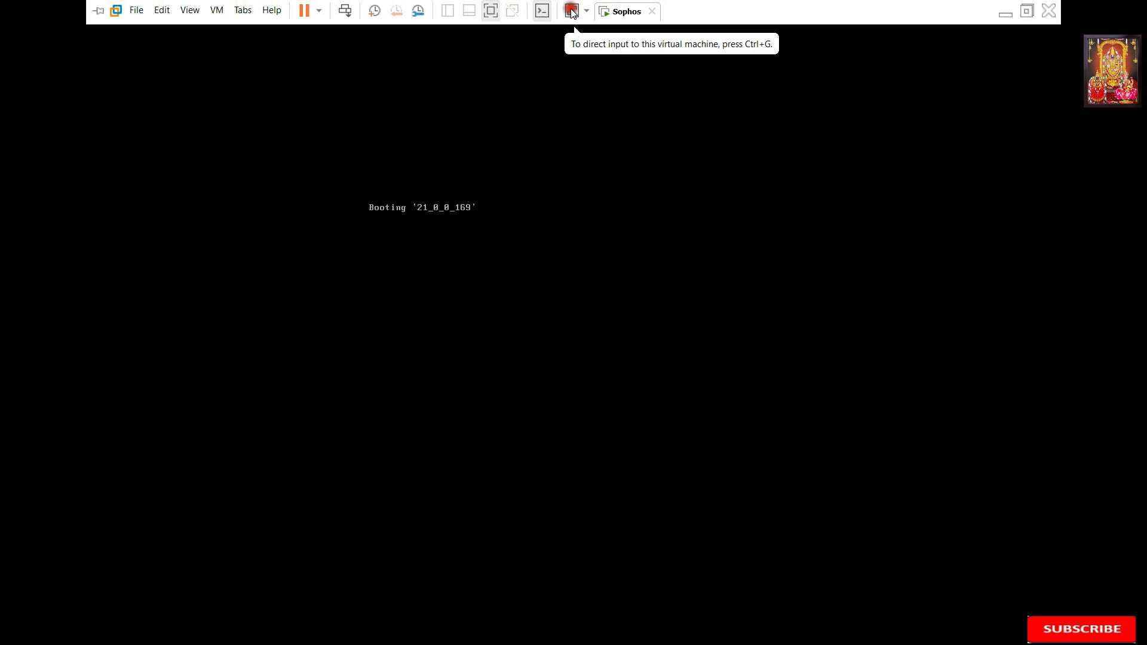
{"action": "left_click", "coordinate": [436, 124]}
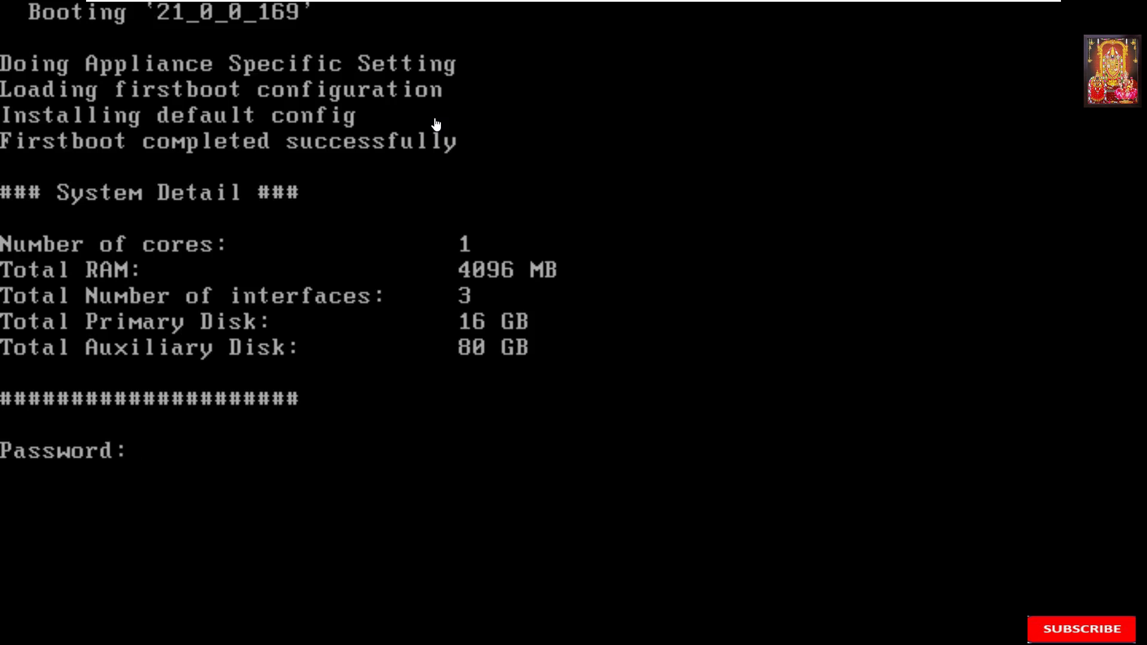
Sign in to the Sophos console, accept the terms, and choose menu options 1 then 1.
{"action": "key", "text": "Return"}
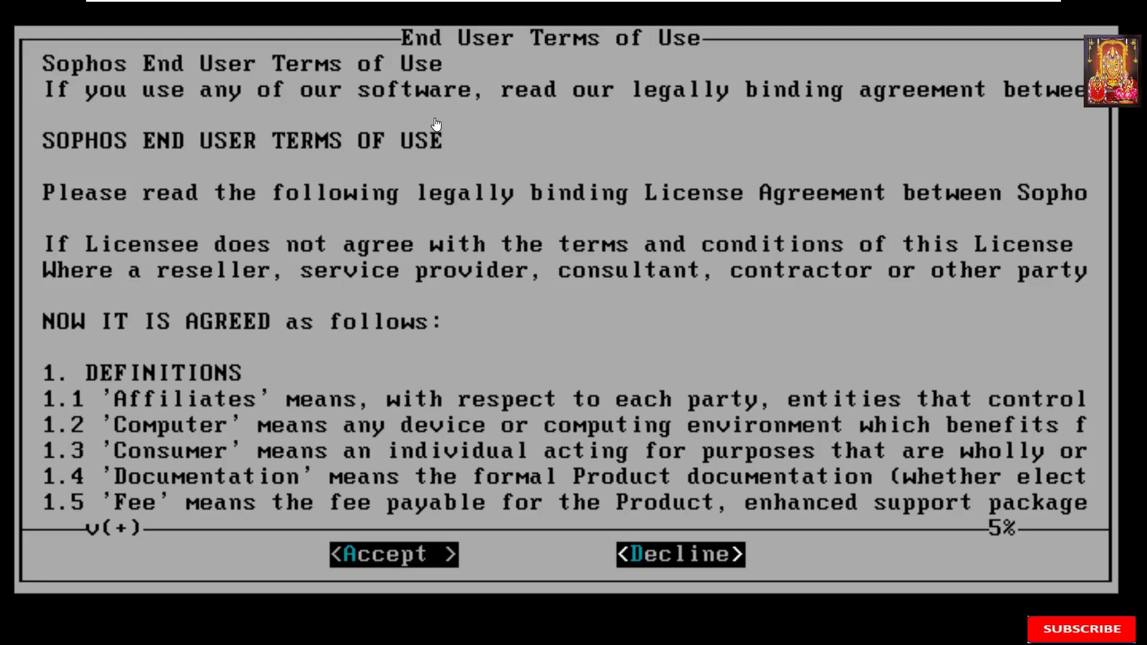
{"action": "key", "text": "Return"}
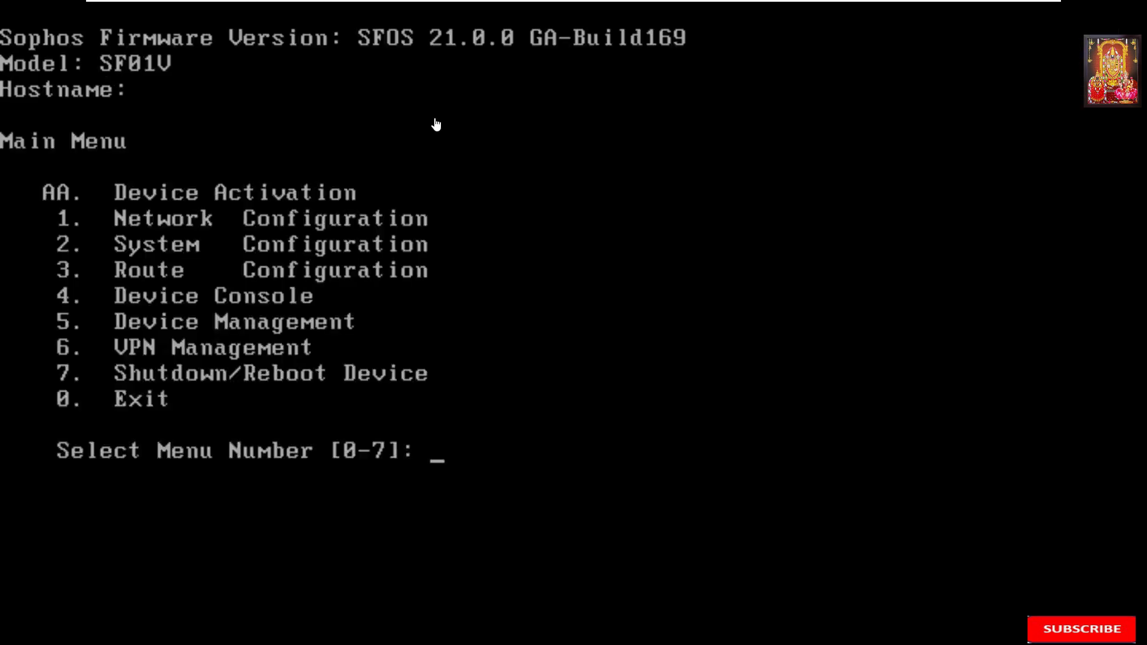
{"action": "type", "text": "1"}
{"action": "key", "text": "Return"}
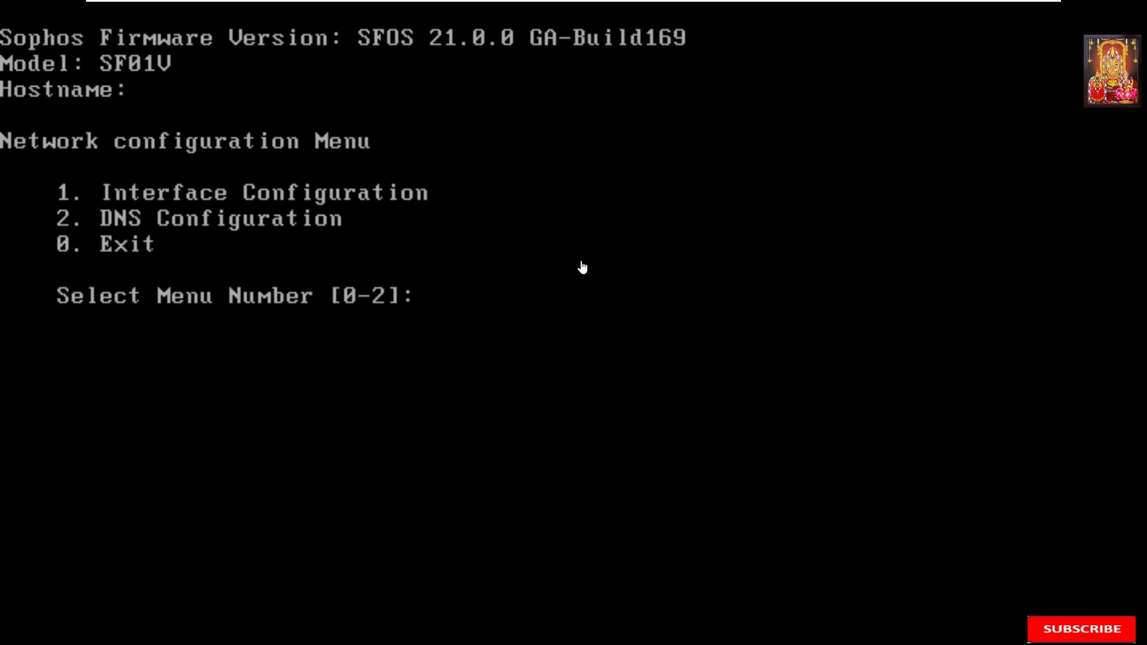
{"action": "type", "text": "1"}
{"action": "key", "text": "Return"}
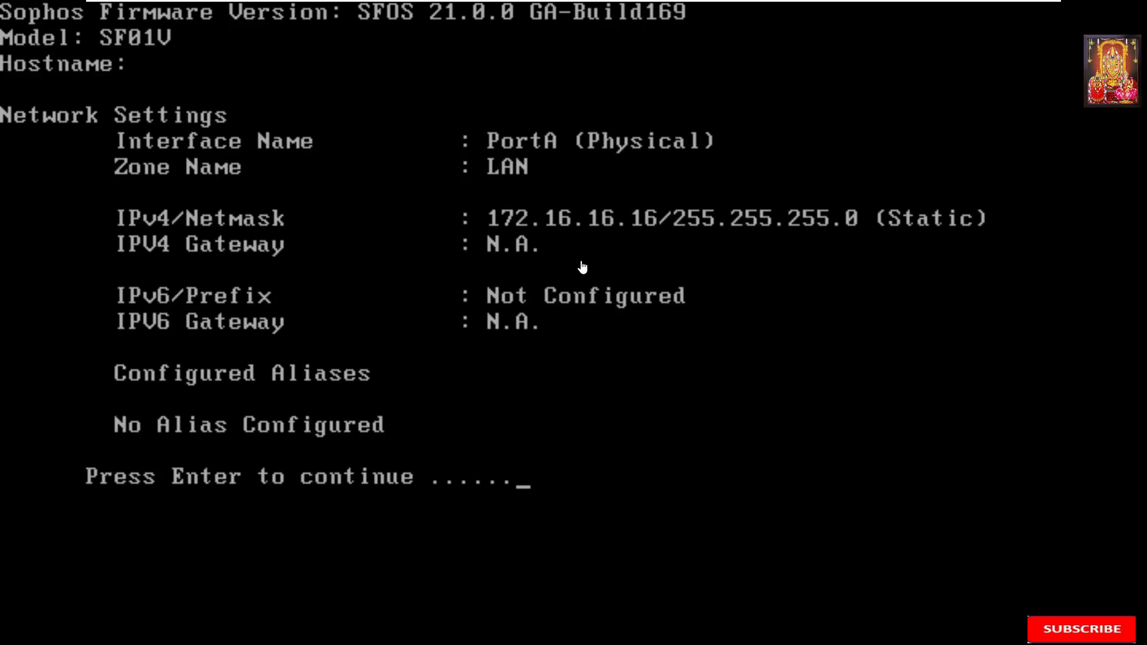
Step through the PortA and PortB details, answering no to IPv4 and IPv6 changes.
{"action": "key", "text": "Return"}
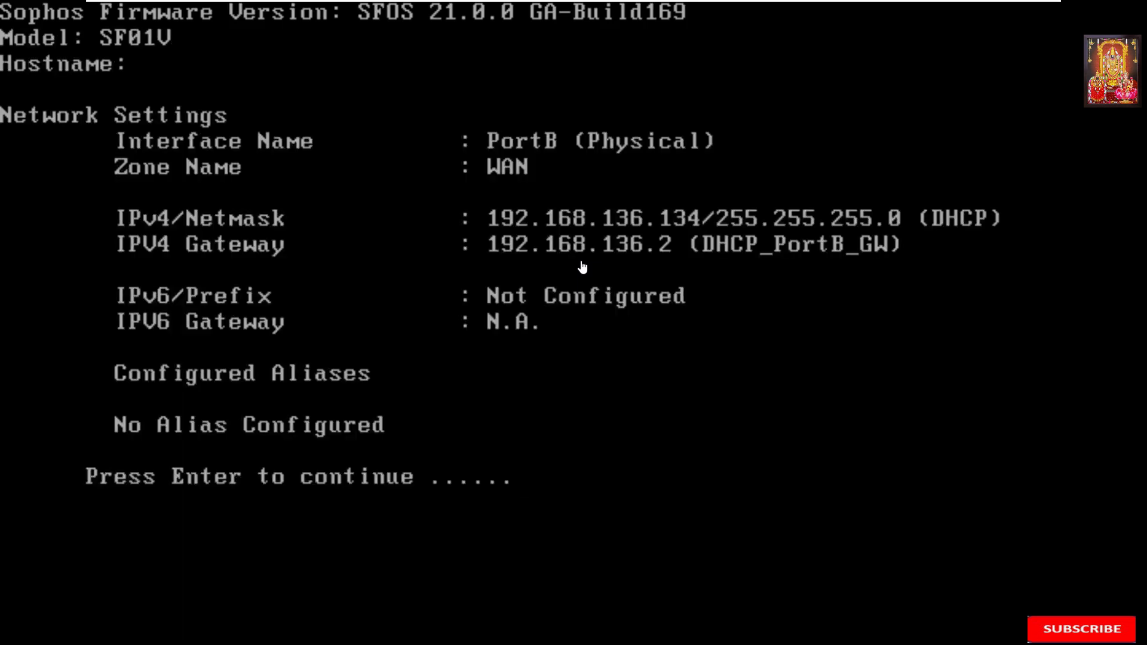
{"action": "key", "text": "Return"}
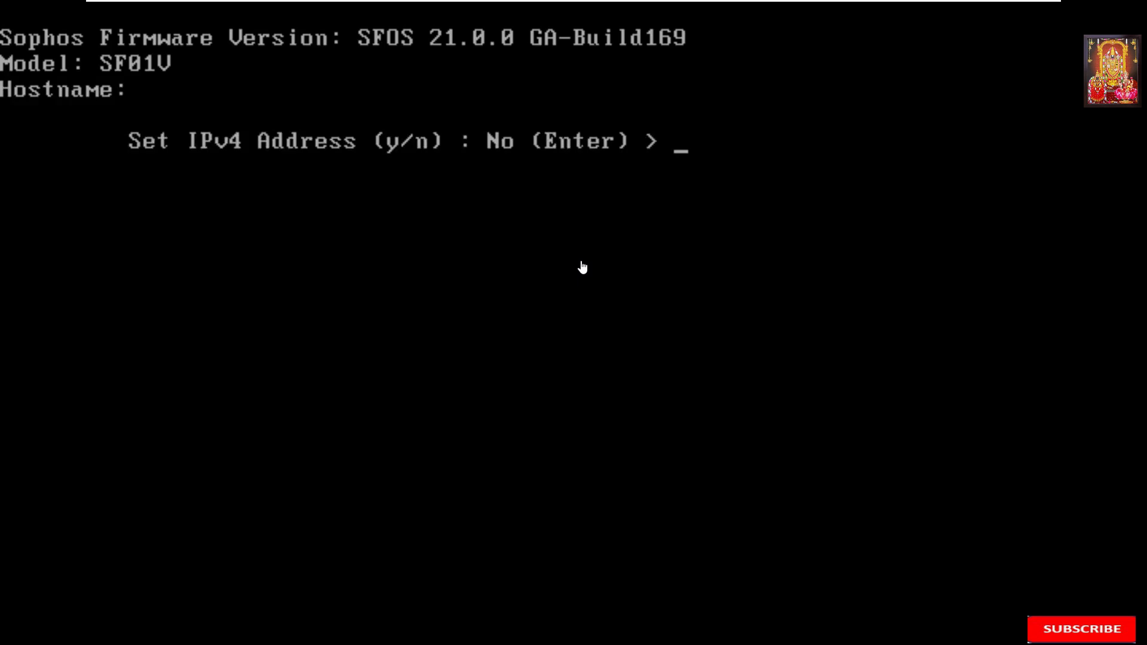
{"action": "type", "text": "no"}
{"action": "key", "text": "Return"}
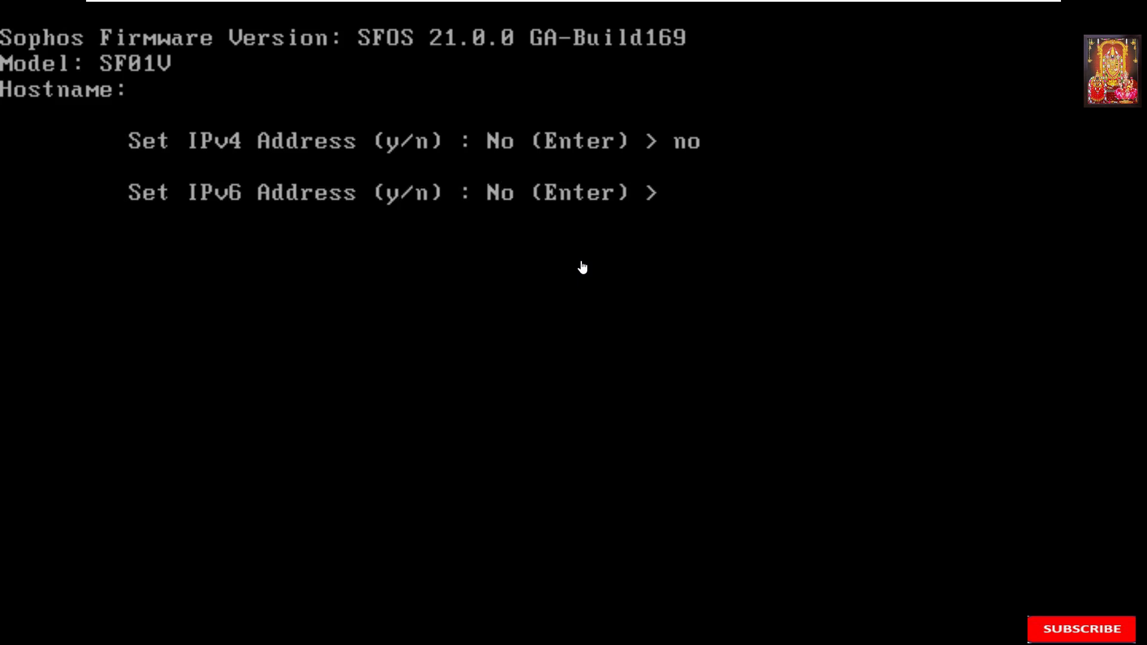
{"action": "type", "text": "no"}
{"action": "key", "text": "Return"}
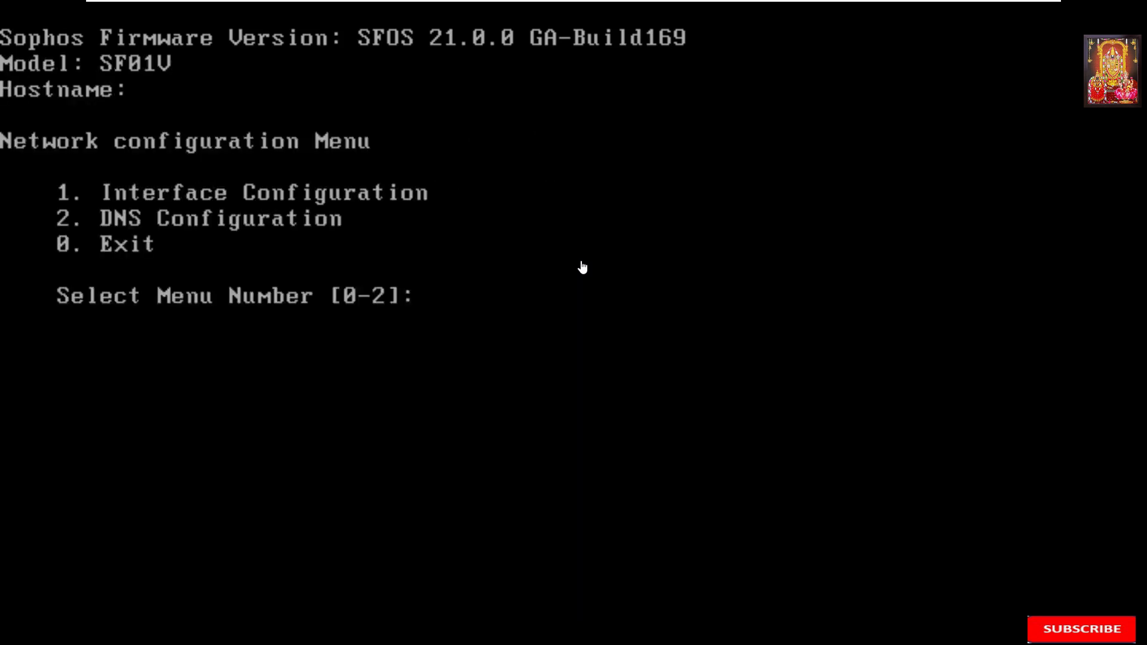
{"action": "mouse_move", "coordinate": [514, 2]}
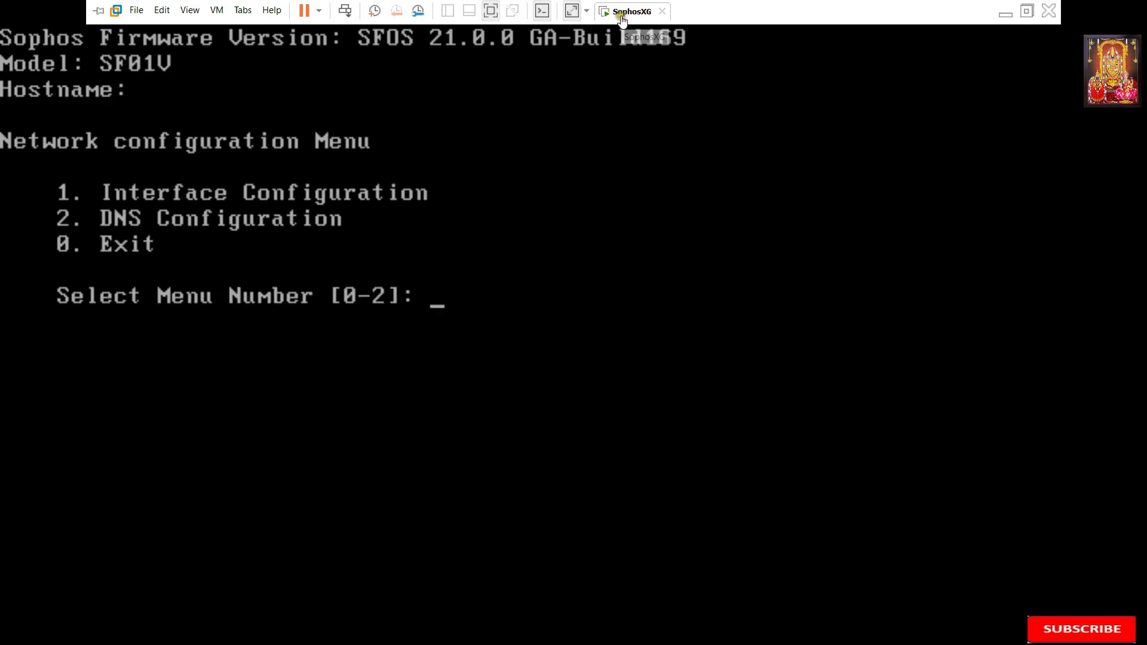
Open the Windows 10 x64 virtual machine from the Documents\VM\10 folder.
{"action": "left_click", "coordinate": [137, 9]}
{"action": "left_click", "coordinate": [157, 60]}
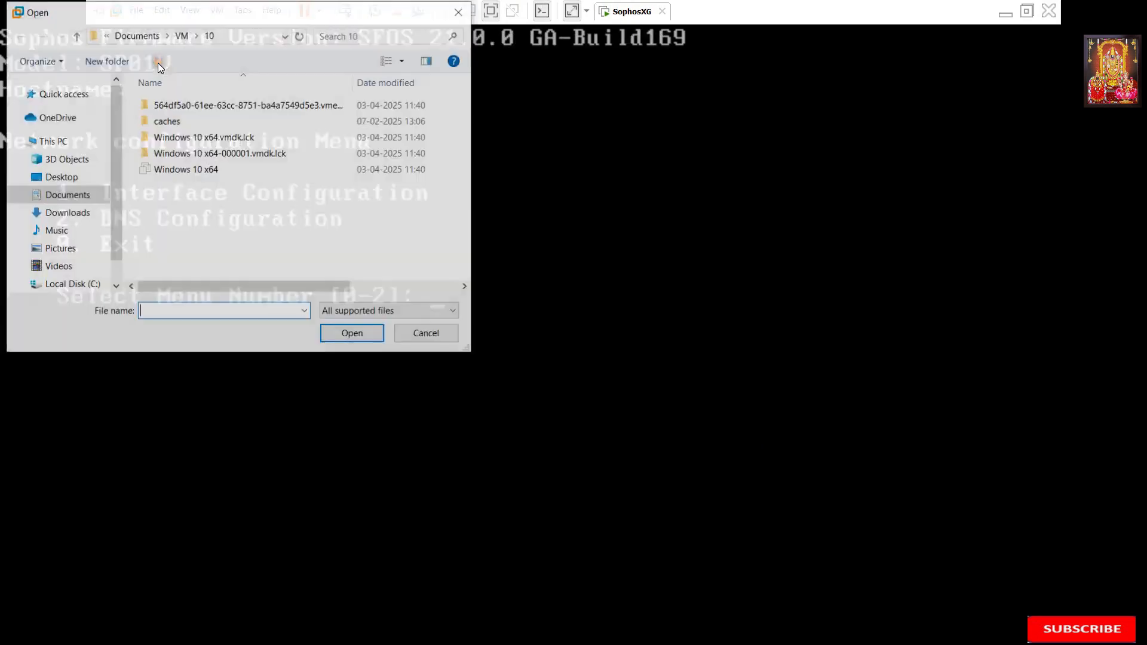
{"action": "left_click", "coordinate": [179, 36]}
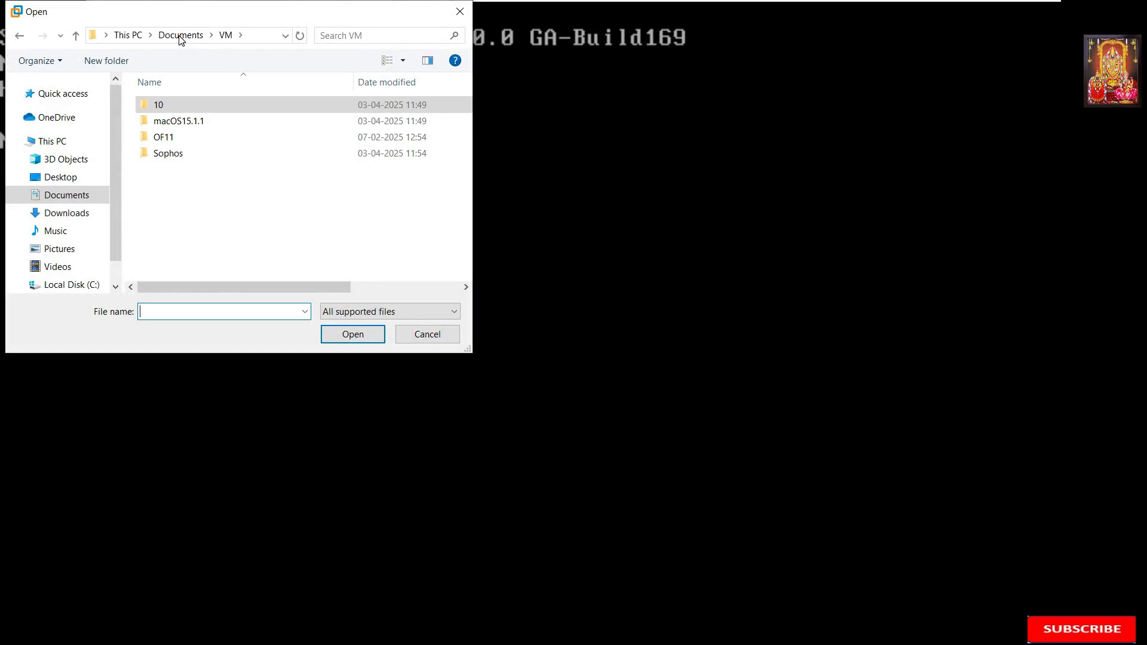
{"action": "double_click", "coordinate": [156, 105]}
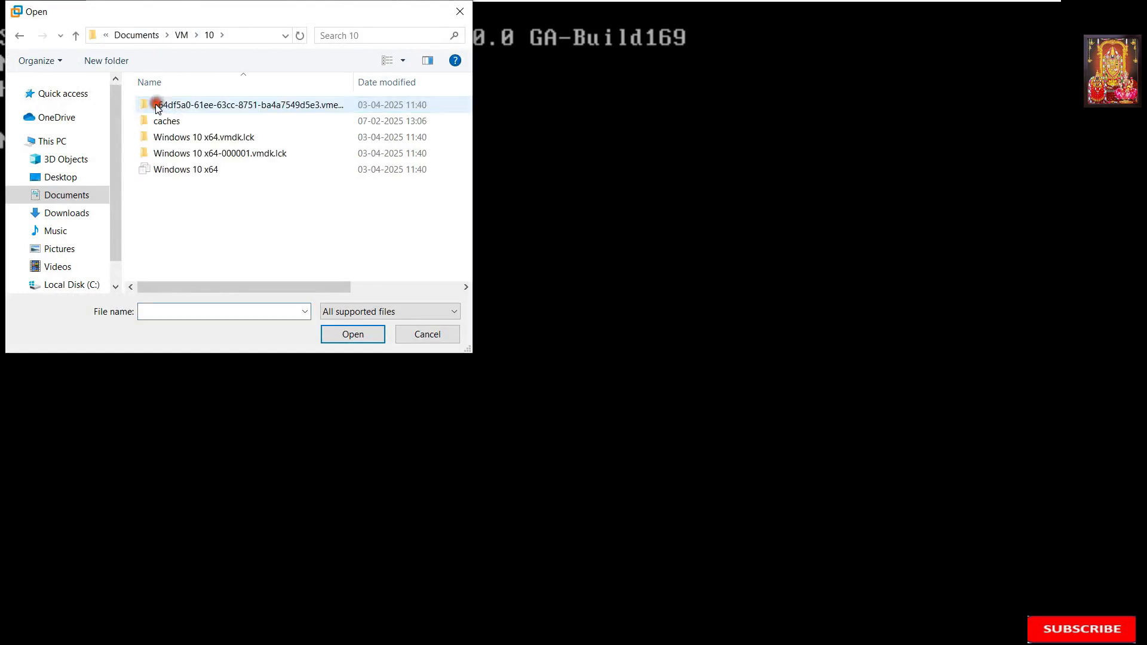
{"action": "left_click", "coordinate": [184, 168]}
{"action": "left_click", "coordinate": [345, 334]}
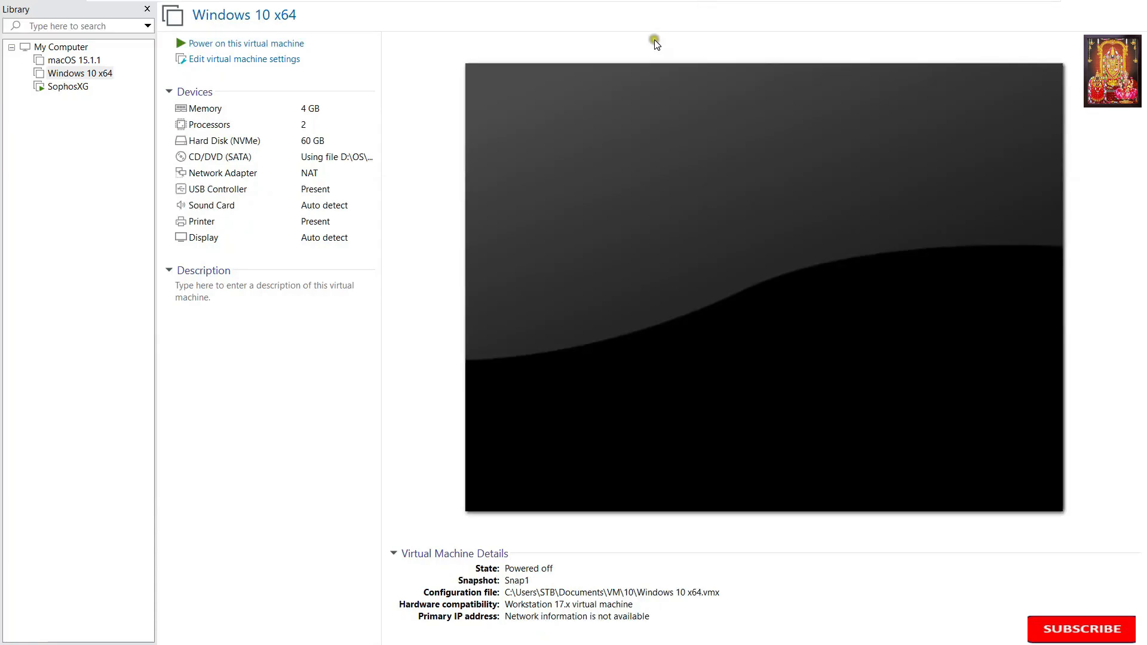
Restore the Windows 10 x64 VM to its Snap1 snapshot in Snapshot Manager.
{"action": "mouse_move", "coordinate": [405, 4]}
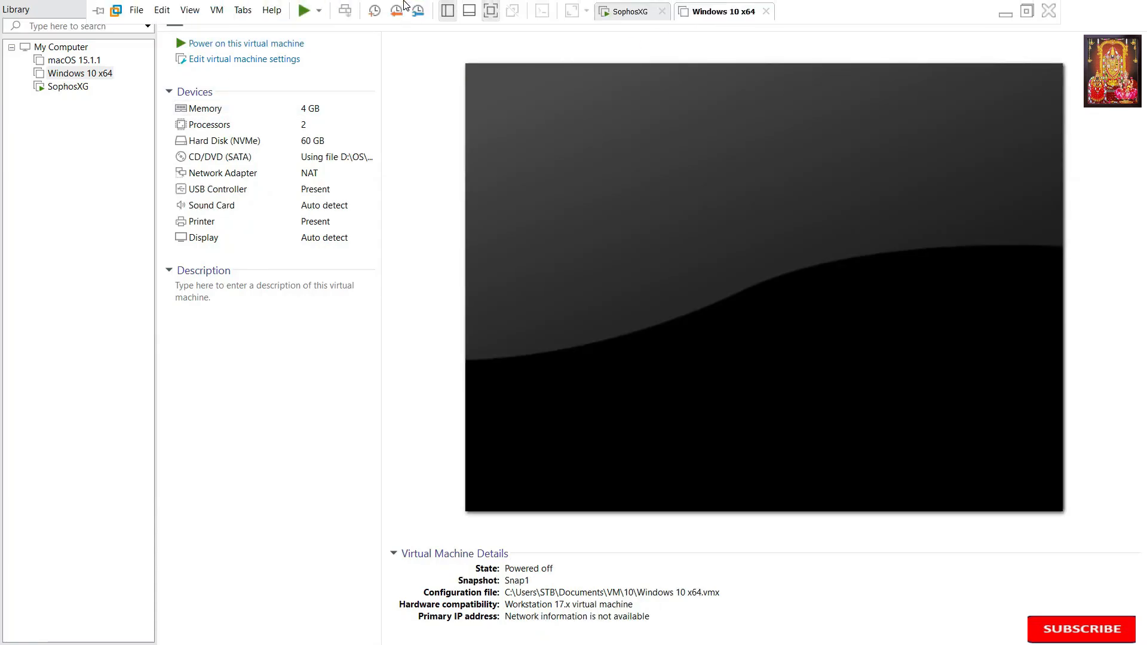
{"action": "left_click", "coordinate": [419, 12]}
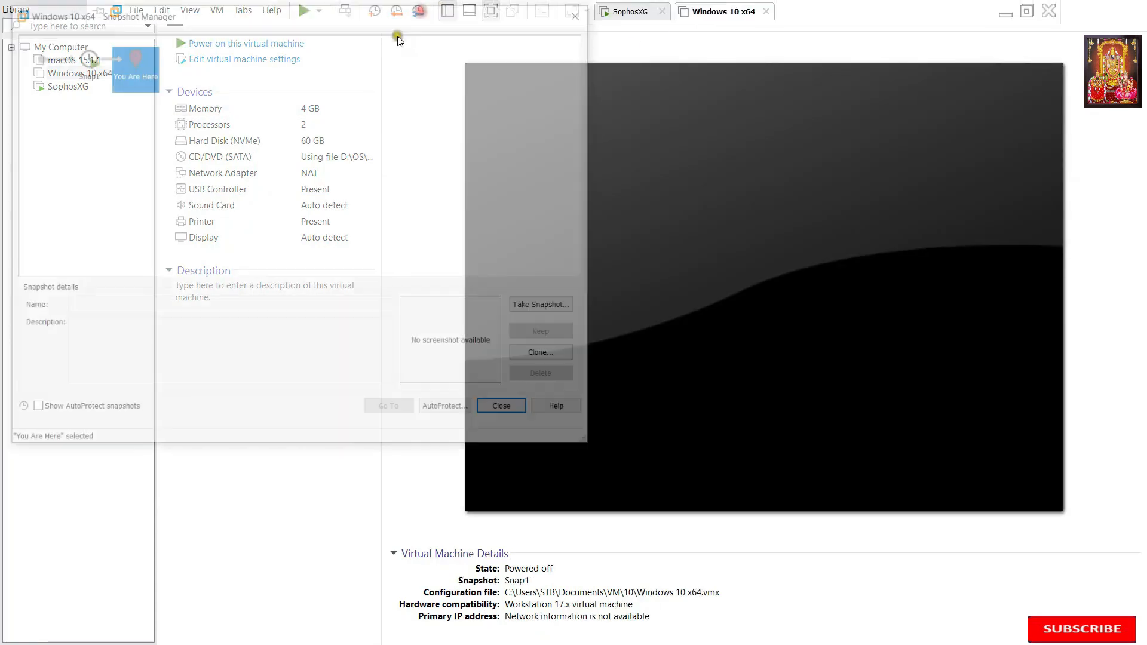
{"action": "left_click", "coordinate": [84, 65]}
{"action": "left_click", "coordinate": [393, 411]}
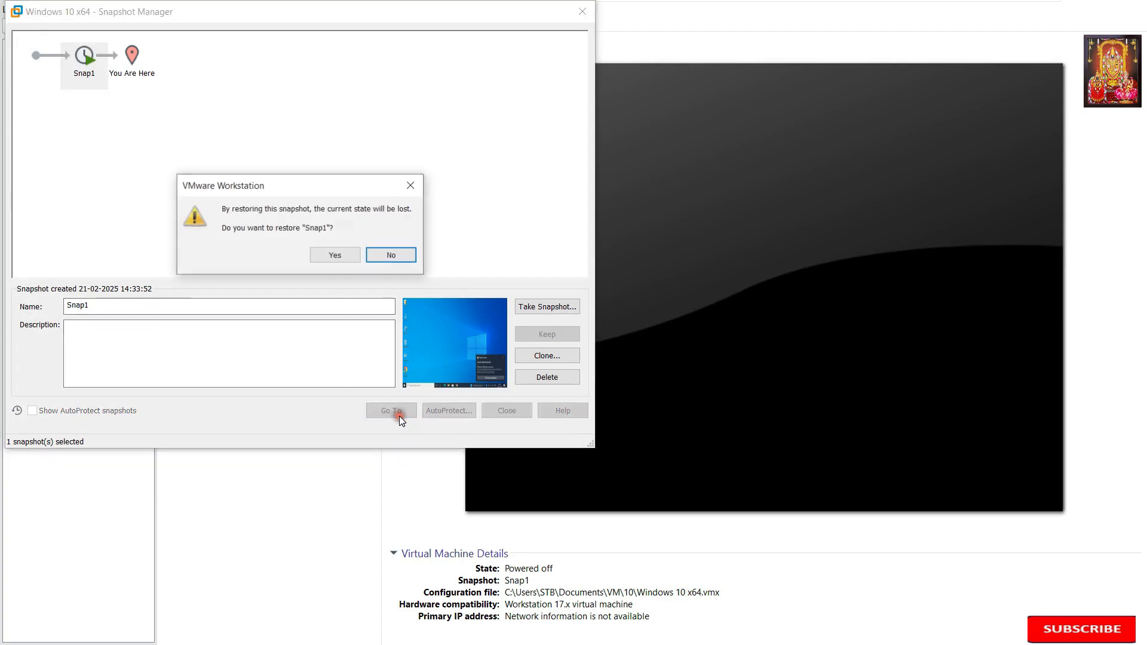
{"action": "left_click", "coordinate": [333, 256]}
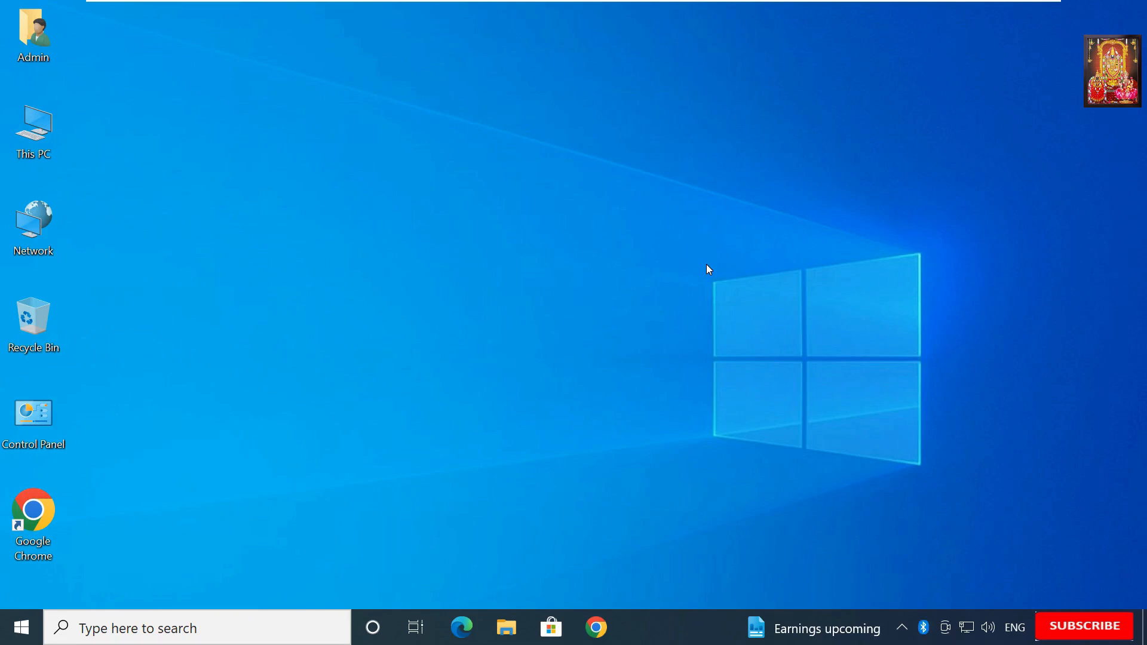
From the desktop Network item, reach the adapter list and open Ethernet0's Properties.
{"action": "right_click", "coordinate": [38, 222]}
{"action": "left_click", "coordinate": [100, 394]}
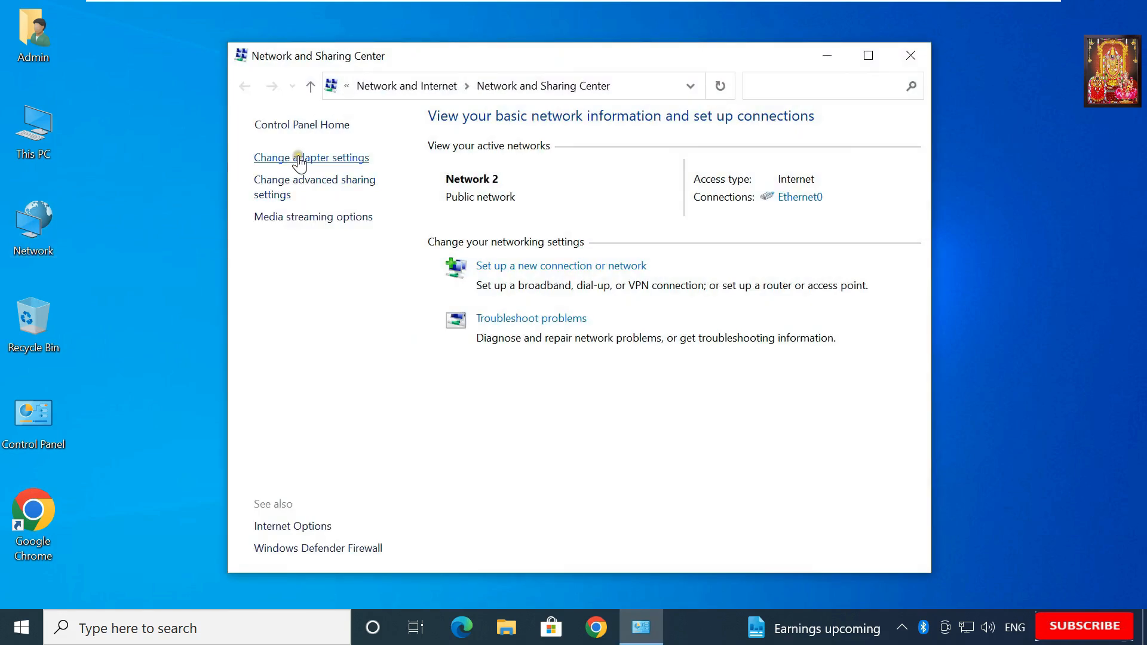
{"action": "left_click", "coordinate": [299, 159]}
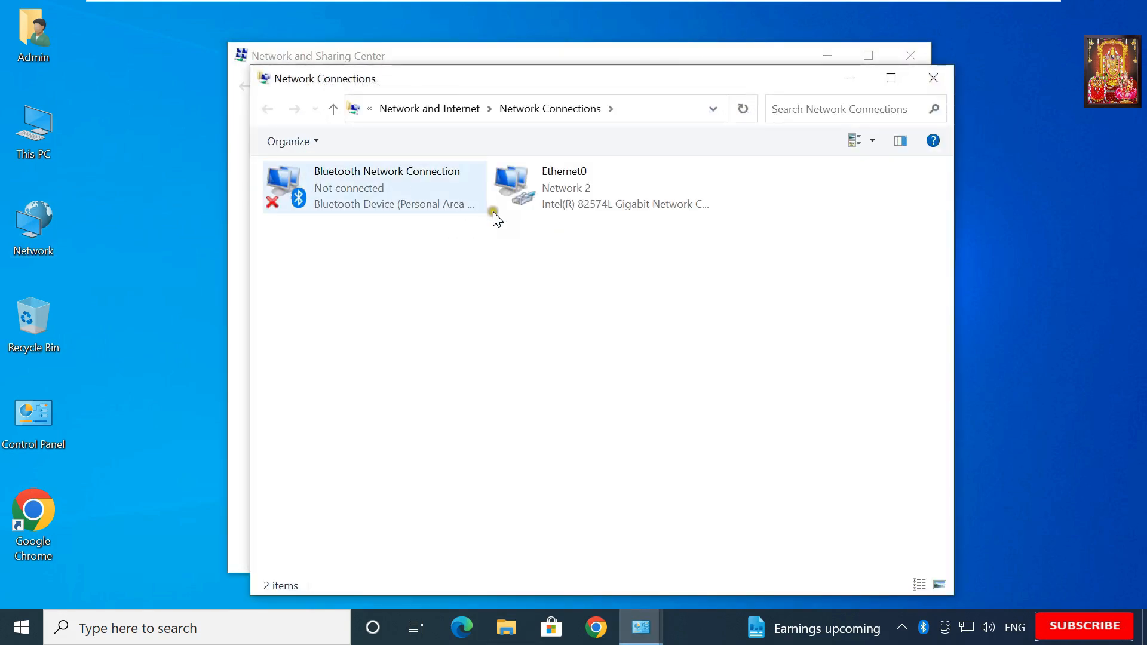
{"action": "left_click", "coordinate": [557, 192]}
{"action": "right_click", "coordinate": [557, 193]}
{"action": "left_click", "coordinate": [613, 365]}
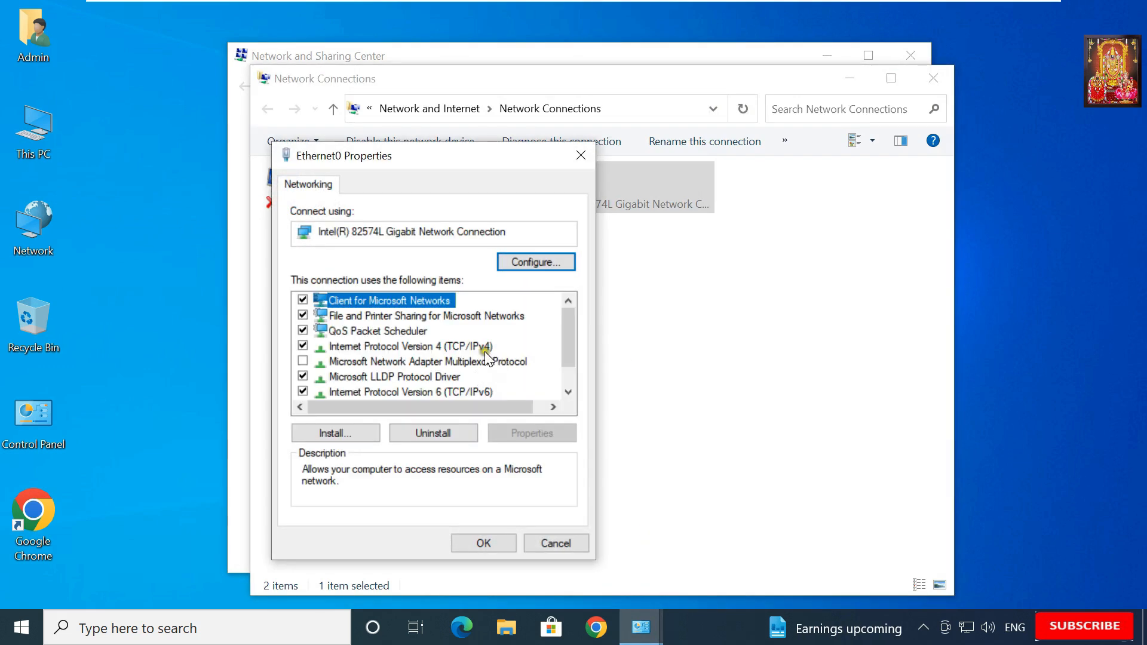
Give Ethernet0 static IPv4 172.16.16.2, mask 255.255.0.0, gateway 172.16.16.16.
{"action": "left_click", "coordinate": [477, 348]}
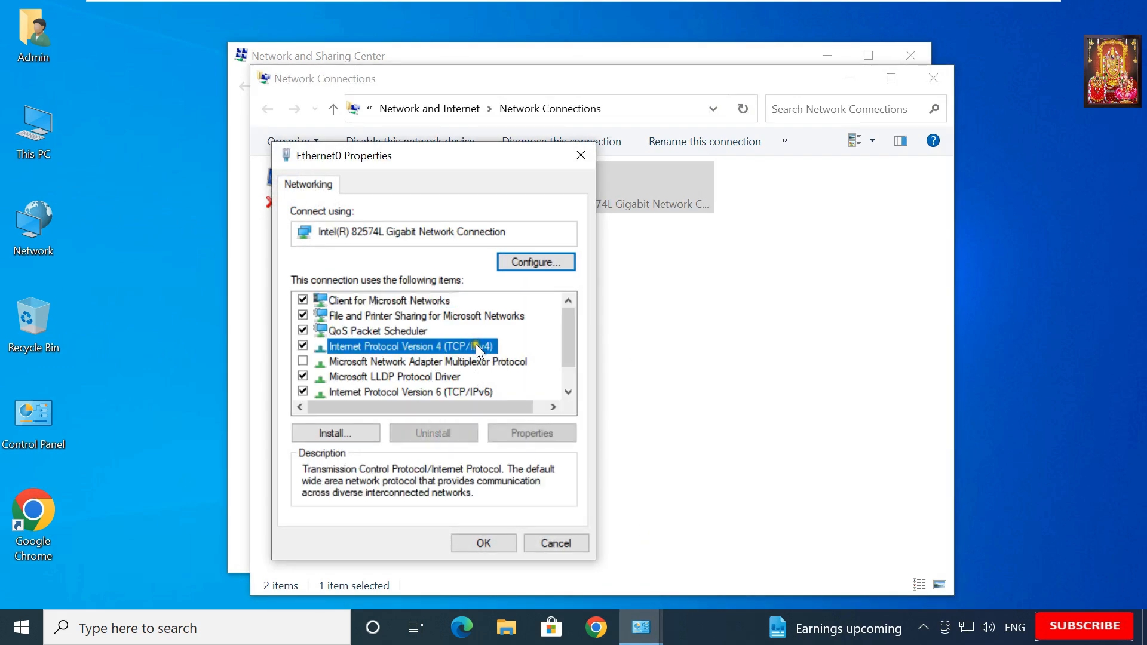
{"action": "left_click", "coordinate": [536, 434]}
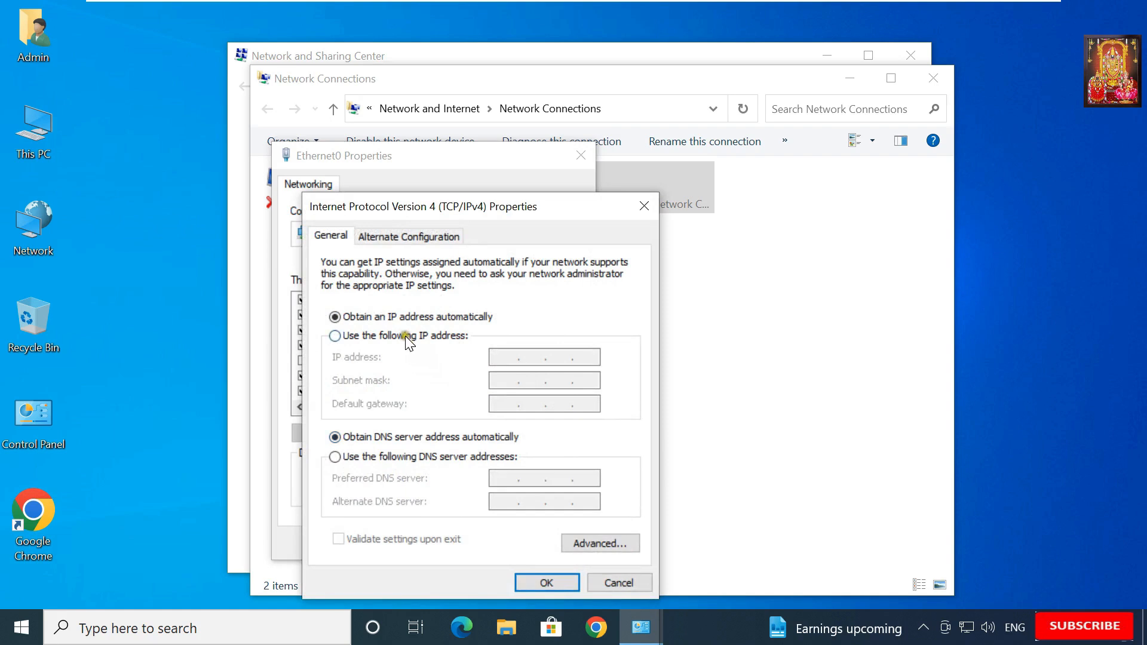
{"action": "left_click", "coordinate": [407, 336]}
{"action": "left_click", "coordinate": [508, 356]}
{"action": "type", "text": "172 . 16 . "}
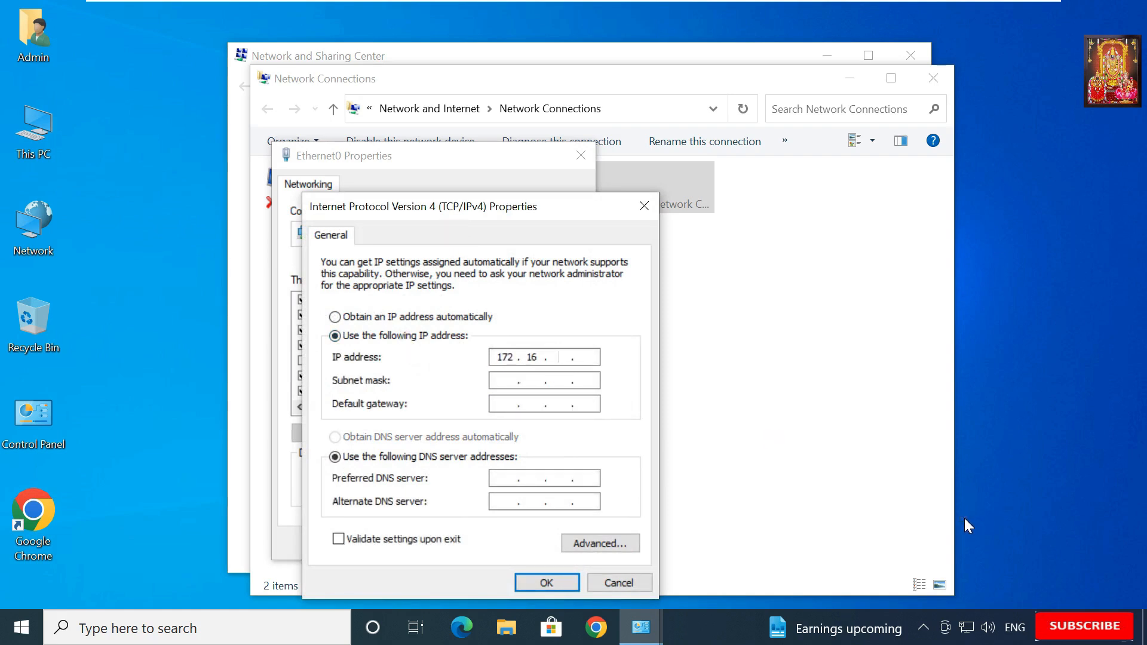
{"action": "type", "text": "16 ."}
{"action": "key", "text": "Tab"}
{"action": "key", "text": "Tab"}
{"action": "type", "text": "172.16.16"}
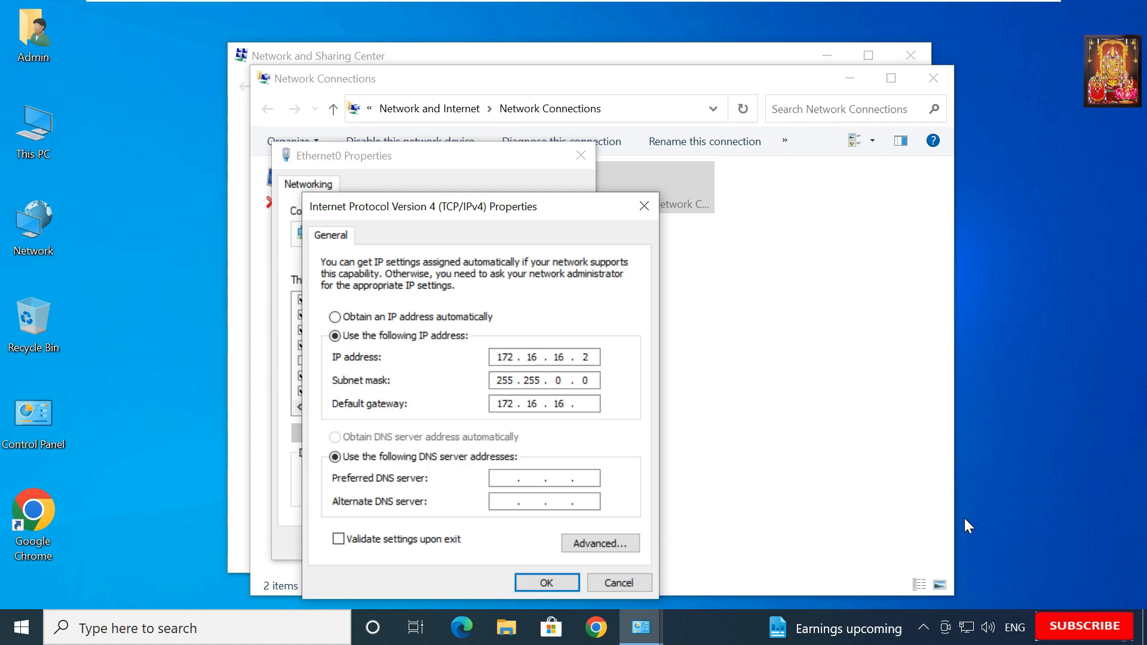
{"action": "type", "text": "3"}
{"action": "key", "text": "BackSpace"}
{"action": "type", "text": "16"}
Apply the IPv4 settings, close the adapter properties, and launch Google Chrome.
{"action": "left_click", "coordinate": [533, 583]}
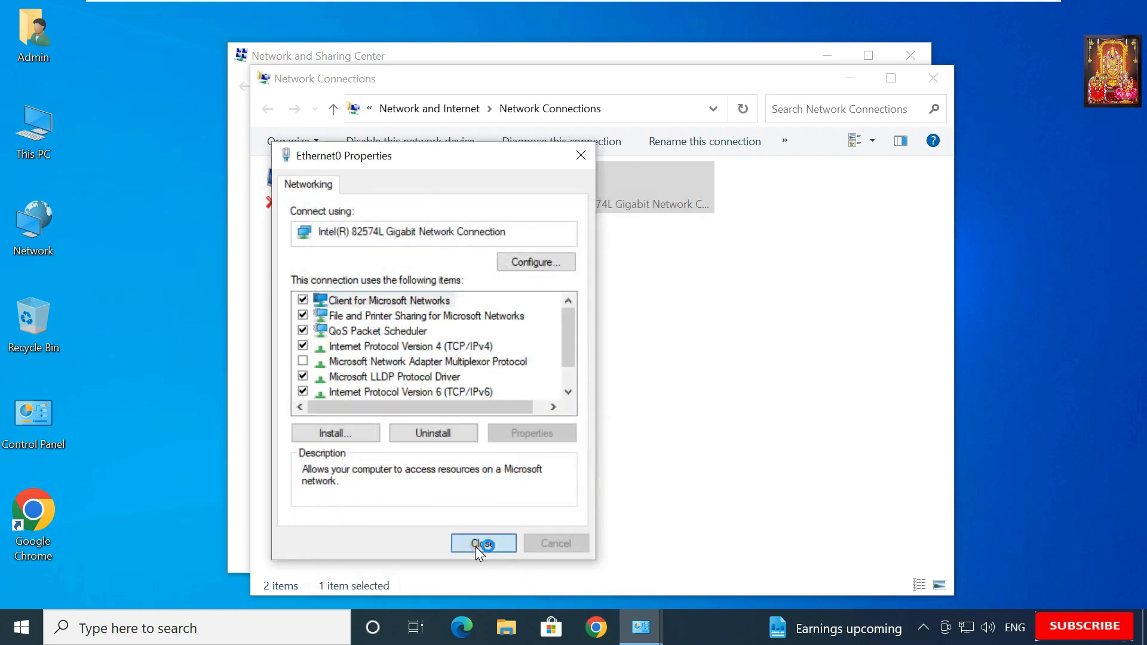
{"action": "left_click", "coordinate": [477, 544]}
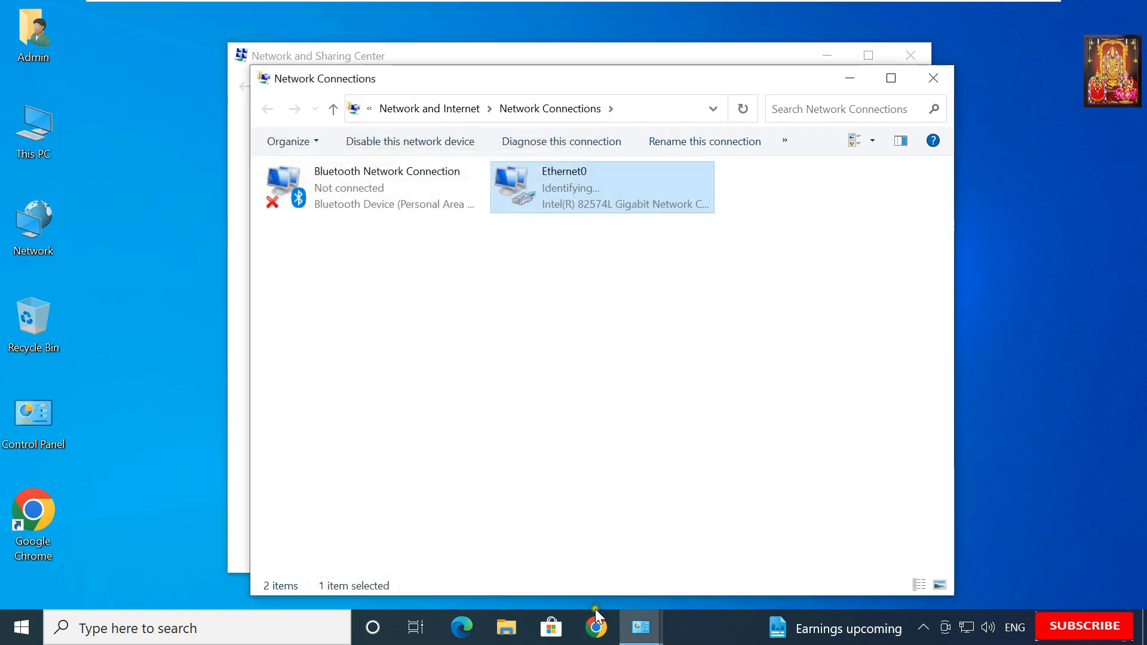
{"action": "left_click", "coordinate": [596, 628]}
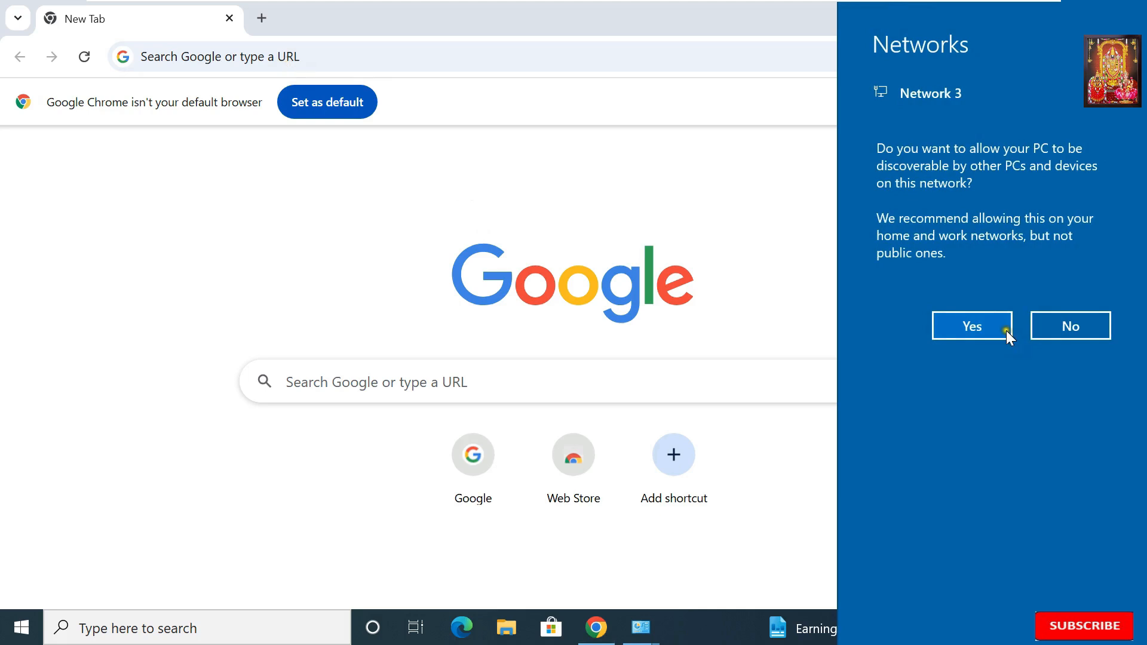
{"action": "left_click", "coordinate": [985, 330]}
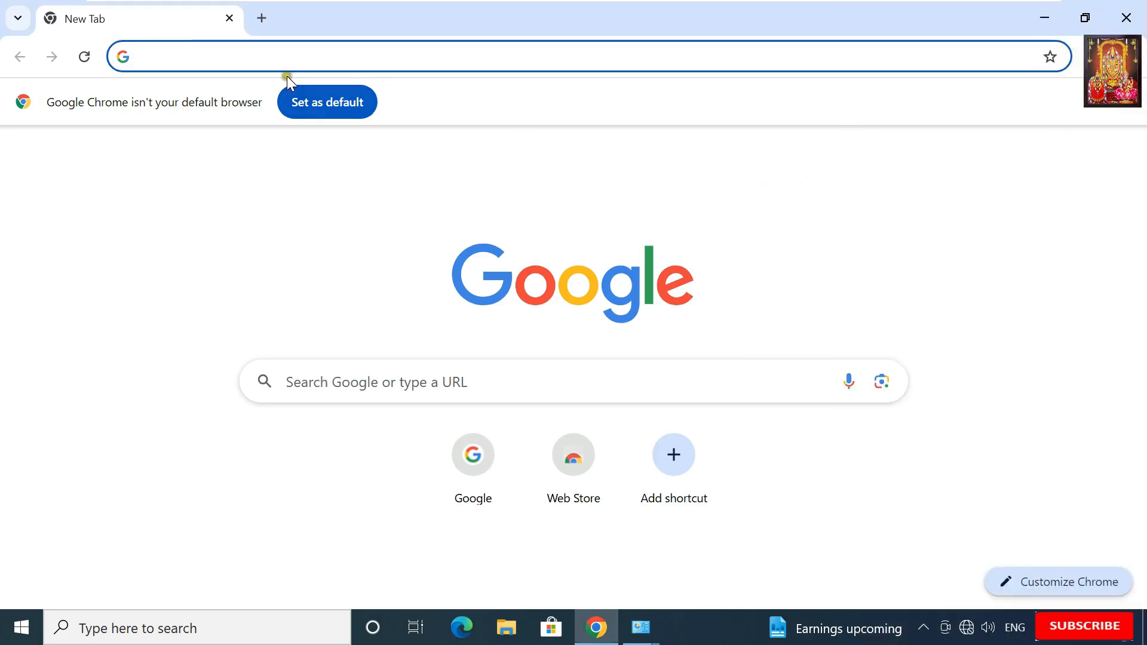
{"action": "type", "text": "https:"}
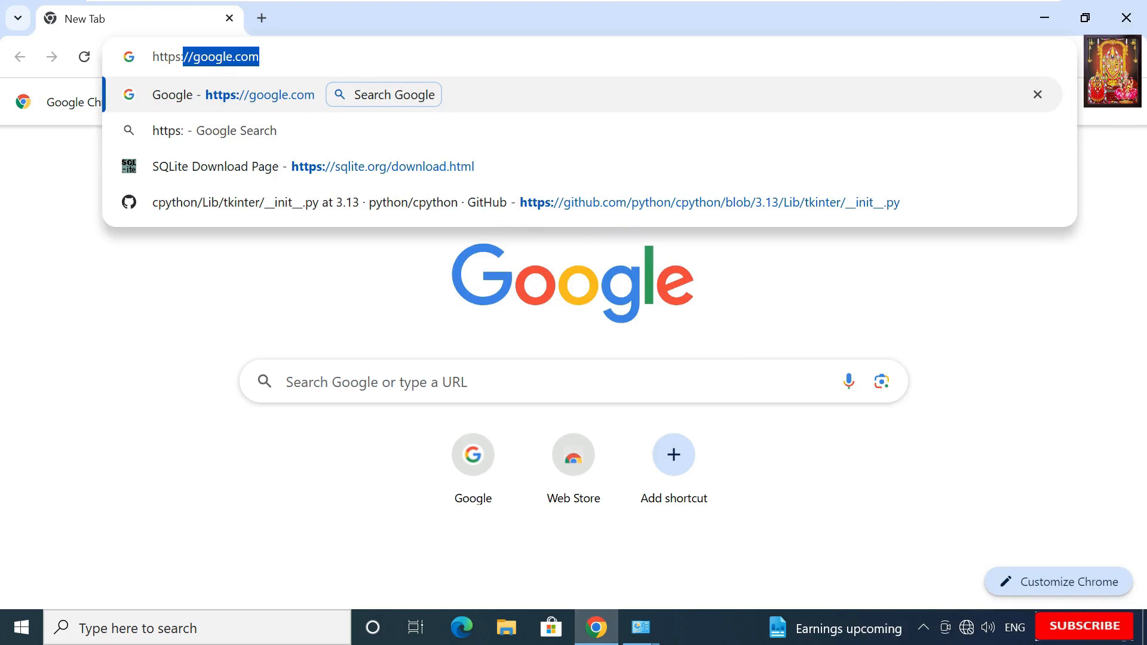
{"action": "type", "text": "//17"}
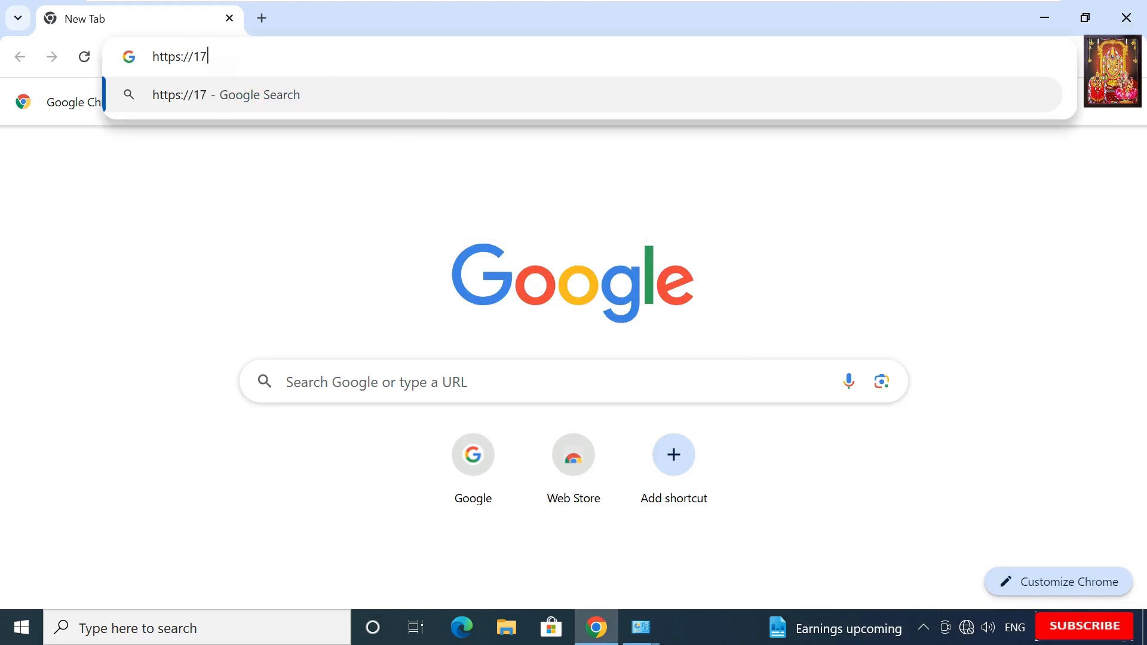
{"action": "type", "text": "2.16.16.16"}
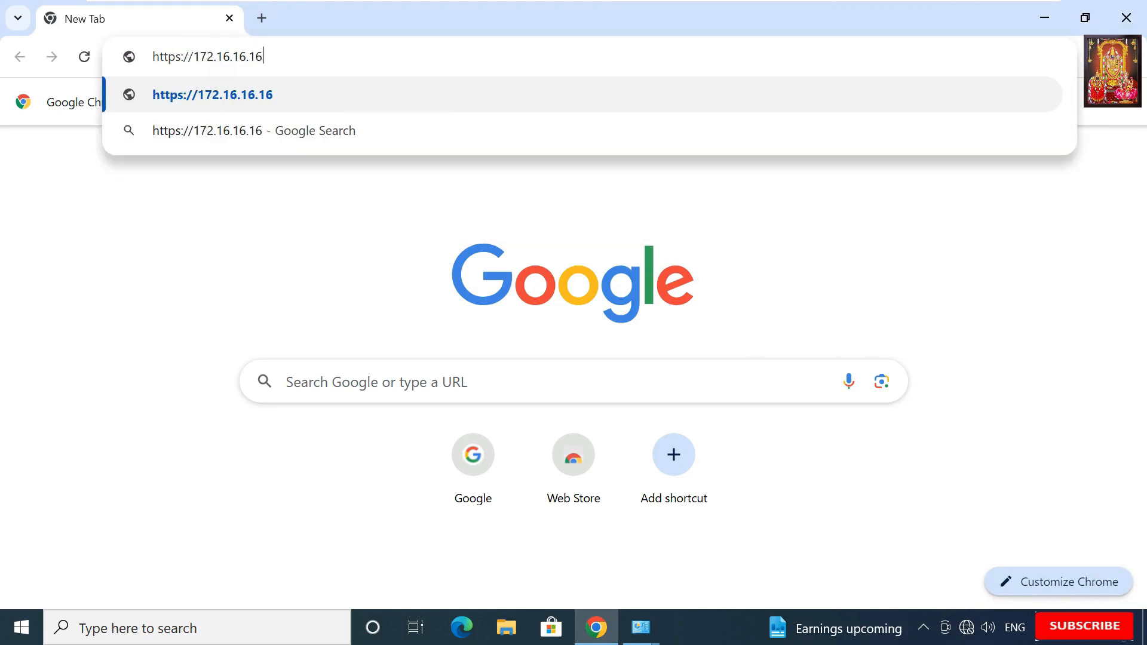
{"action": "key", "text": "Return"}
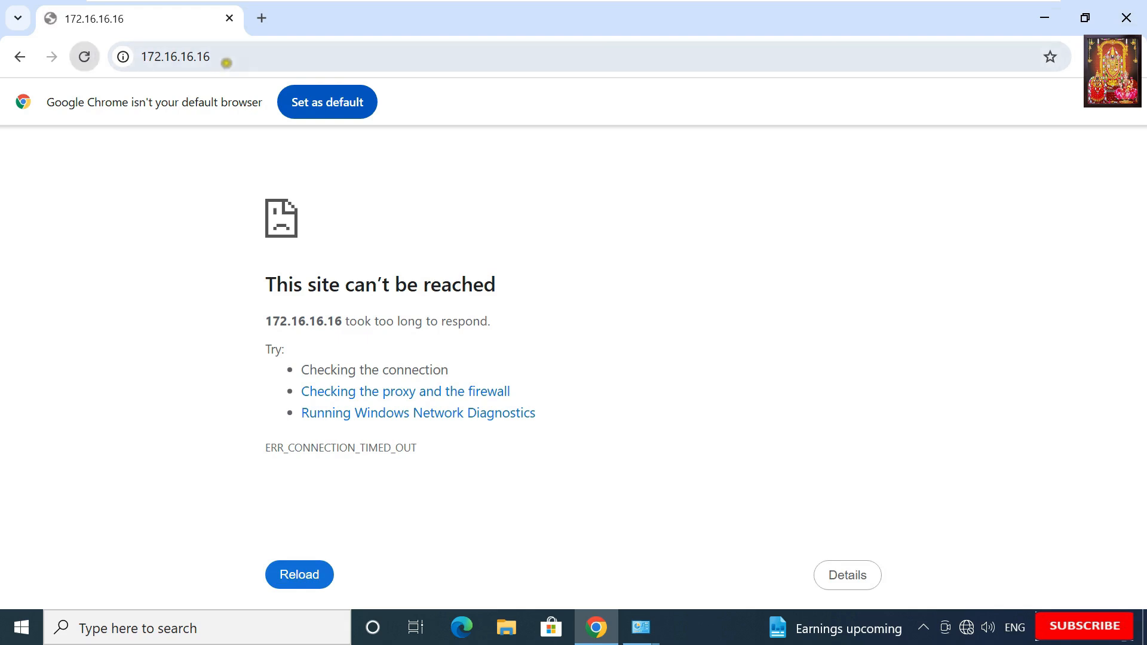
Add port :4444 to the address and proceed past the certificate warning to the wizard.
{"action": "left_click", "coordinate": [265, 59]}
{"action": "left_click", "coordinate": [282, 58]}
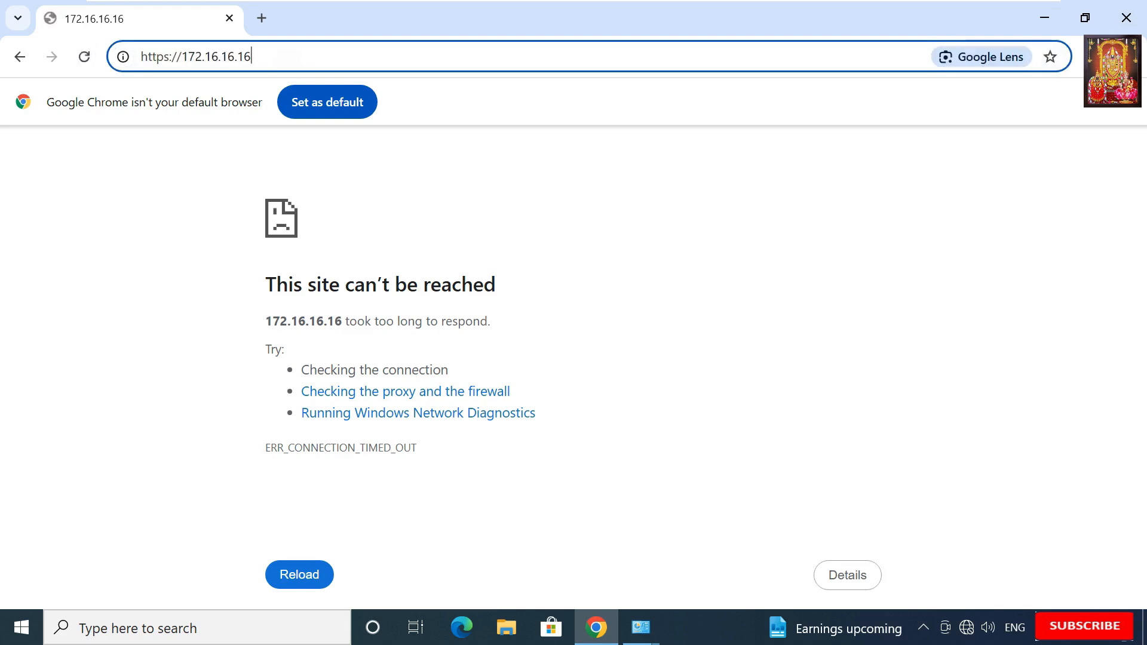
{"action": "type", "text": ":"}
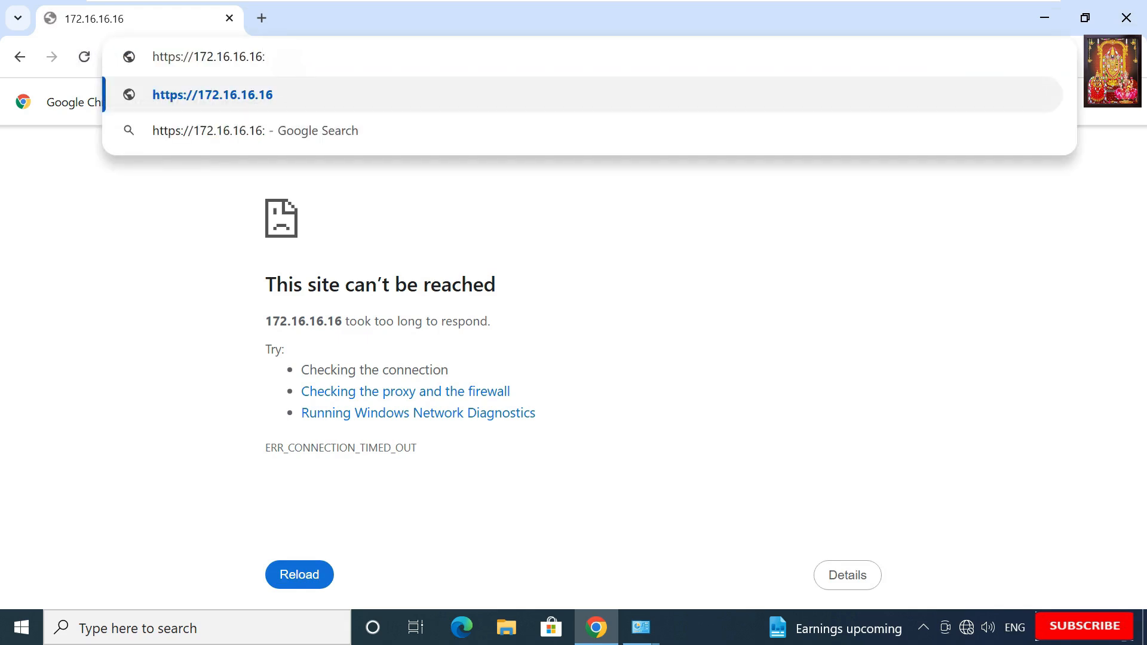
{"action": "type", "text": "4444"}
{"action": "key", "text": "Return"}
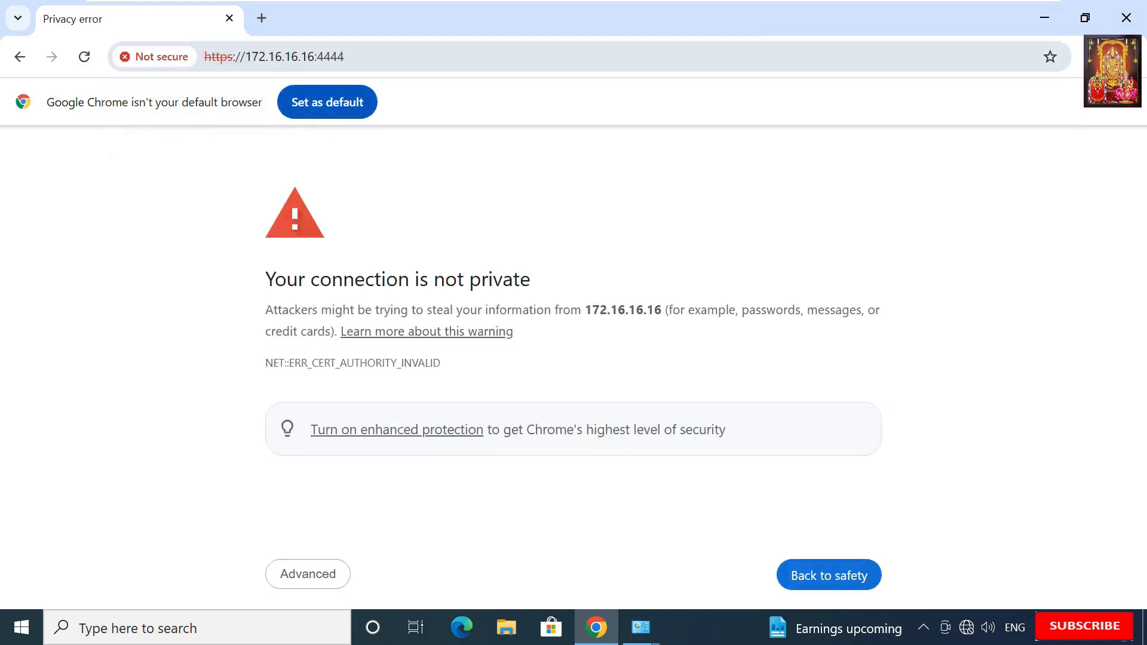
{"action": "left_click", "coordinate": [315, 572]}
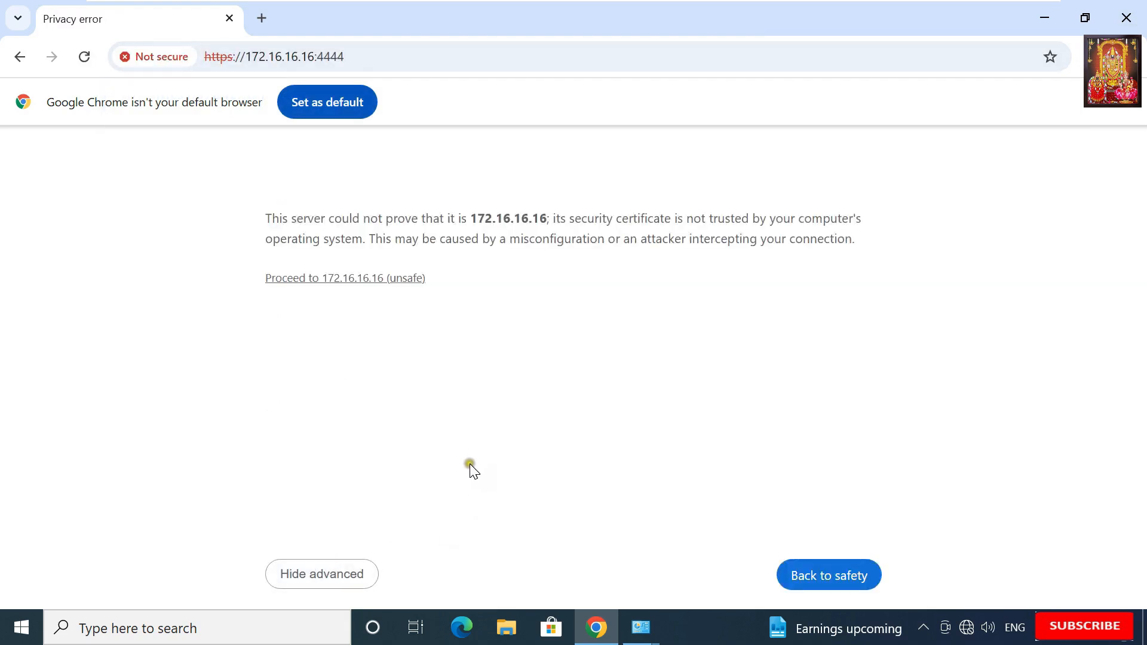
{"action": "left_click", "coordinate": [346, 279]}
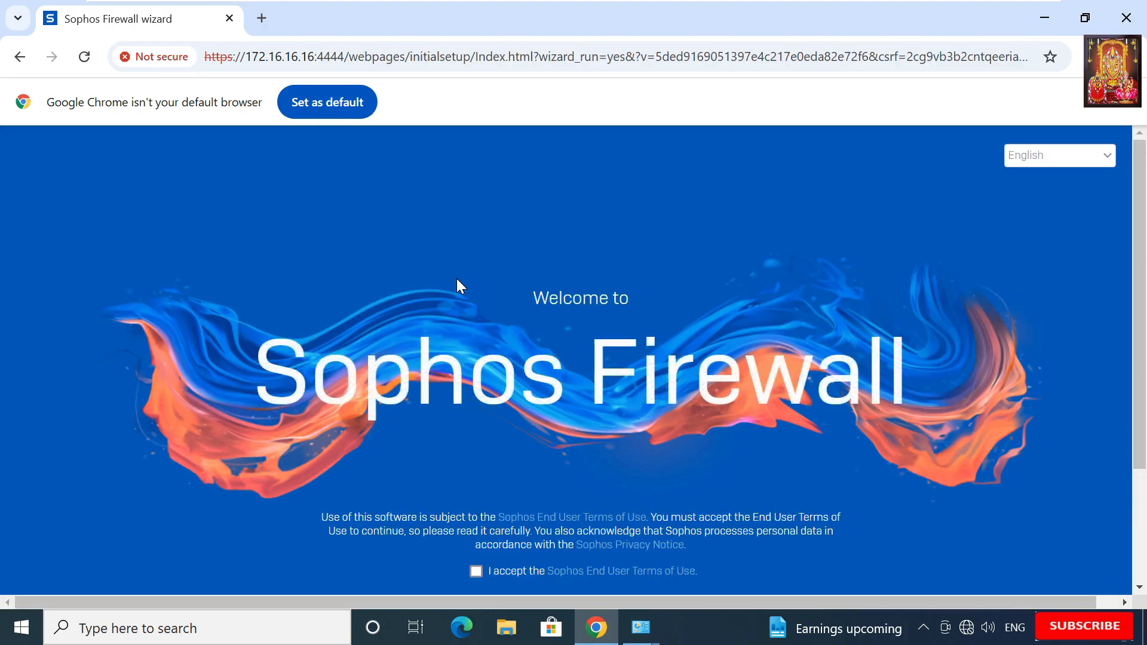
Accept the Sophos terms of use, enter and confirm a new admin password, and continue.
{"action": "left_click", "coordinate": [477, 572]}
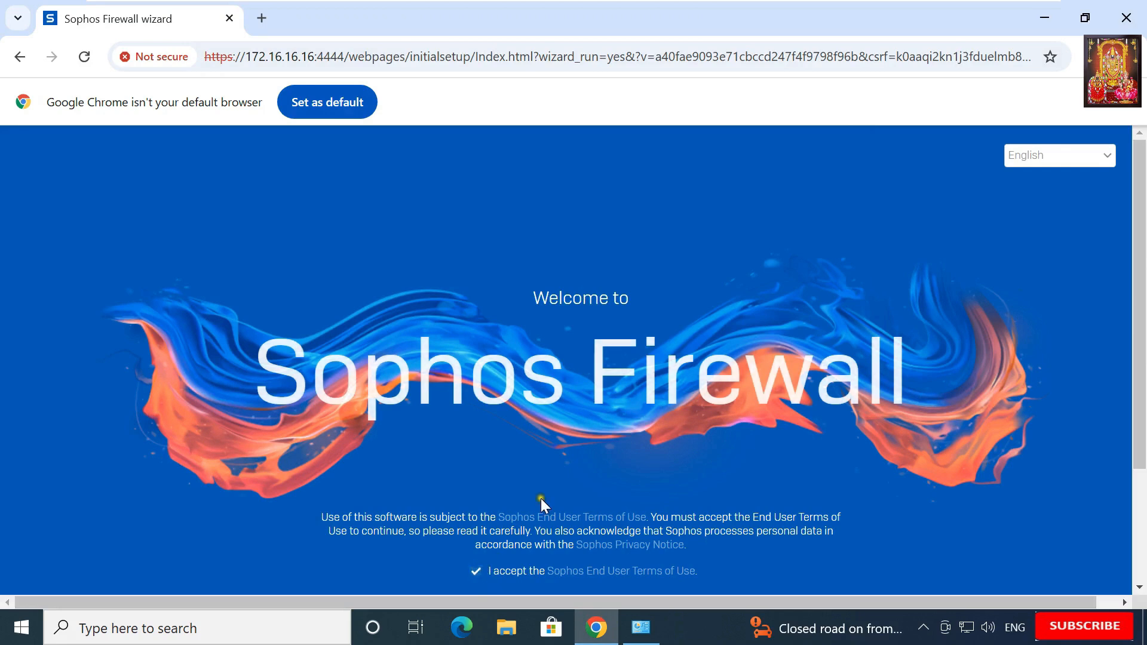
{"action": "scroll", "coordinate": [574, 472], "scroll_direction": "down", "scroll_amount": 2}
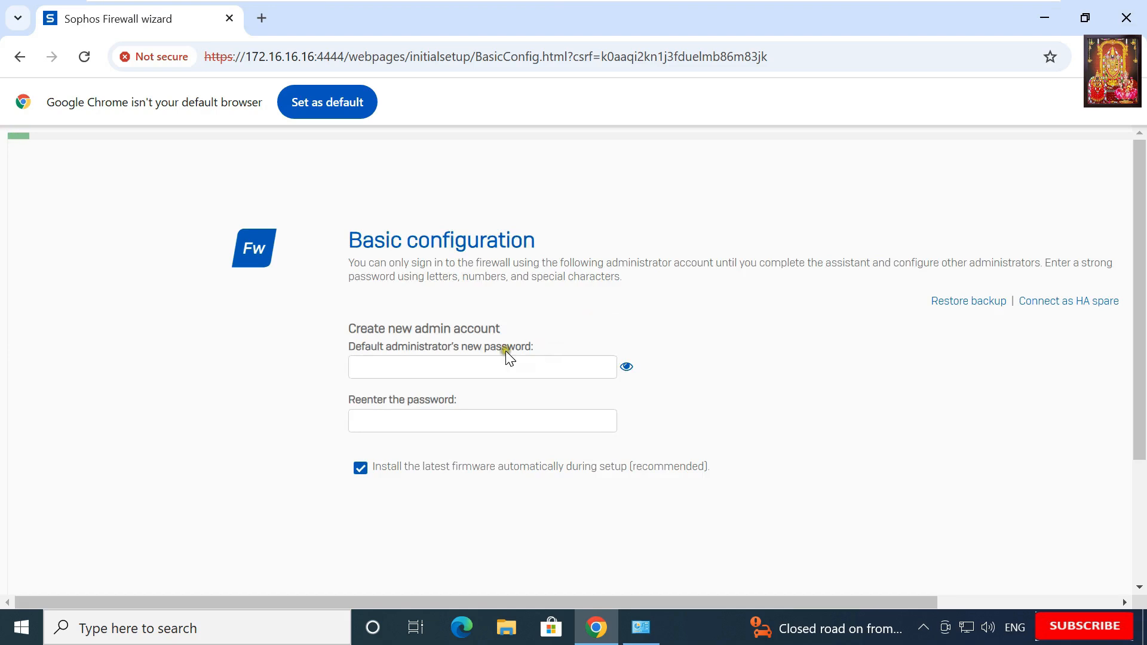
{"action": "left_click", "coordinate": [385, 372]}
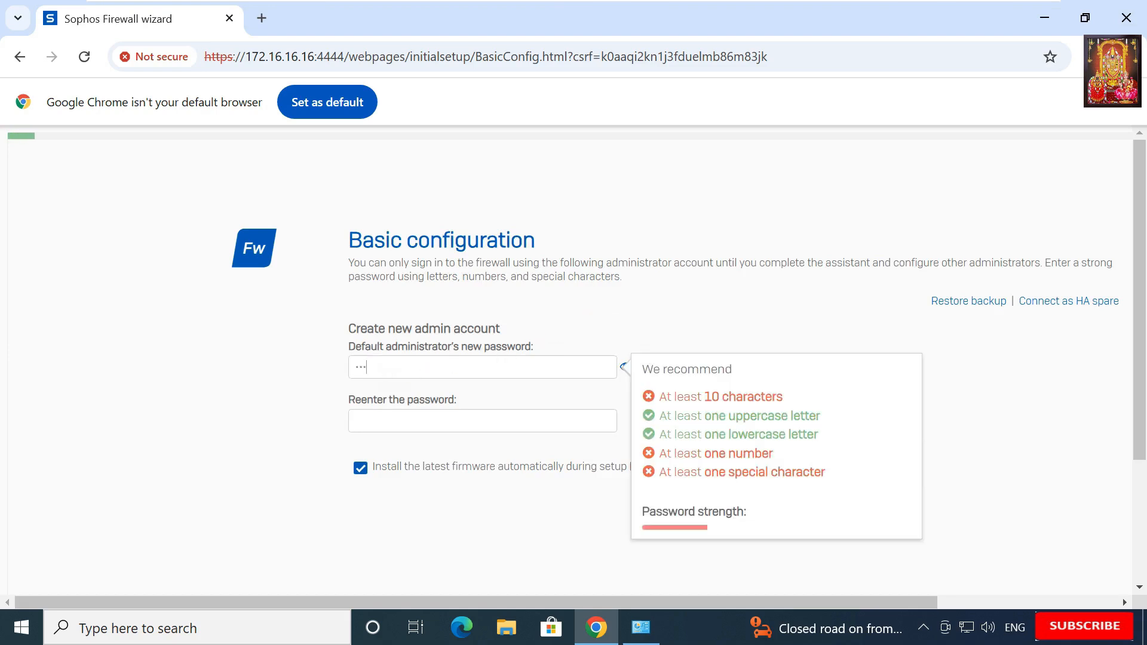
{"action": "key", "text": "Tab"}
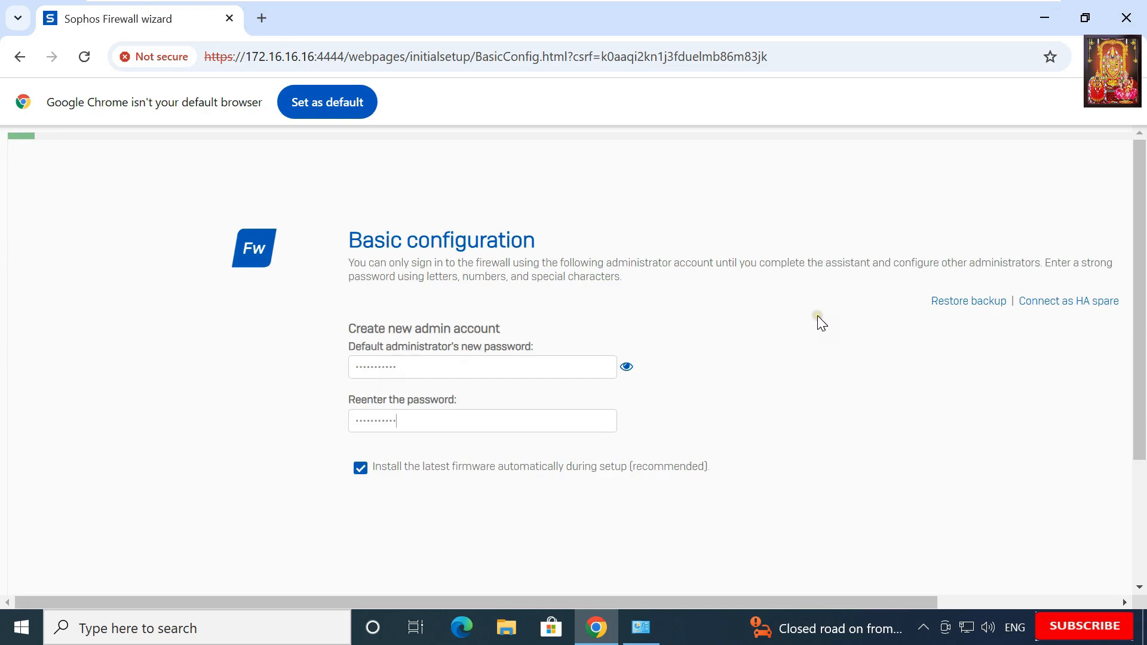
{"action": "scroll", "coordinate": [807, 335], "scroll_direction": "down", "scroll_amount": 1}
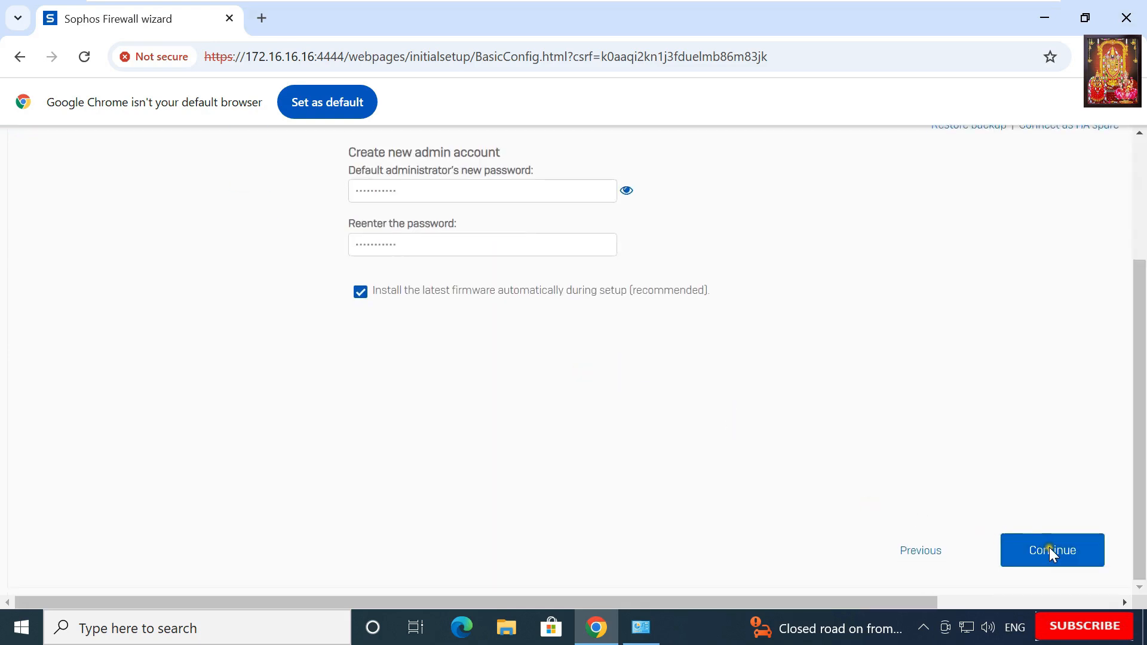
{"action": "left_click", "coordinate": [1050, 551]}
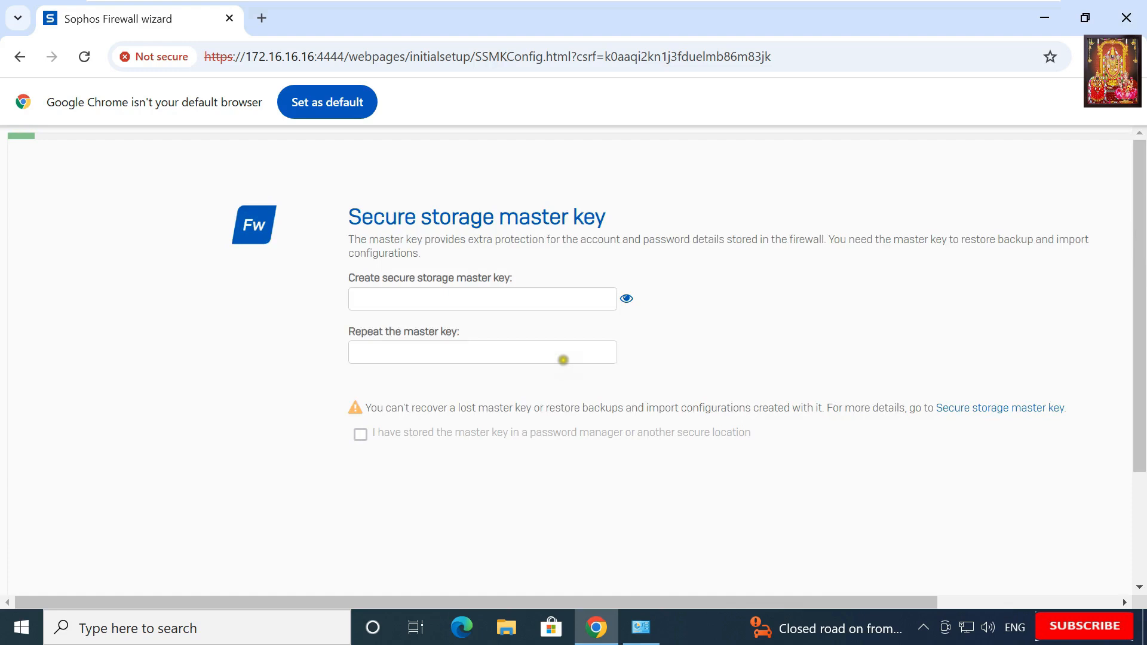
Enter a matching secure storage master key twice and confirm it has been stored safely.
{"action": "left_click", "coordinate": [402, 308]}
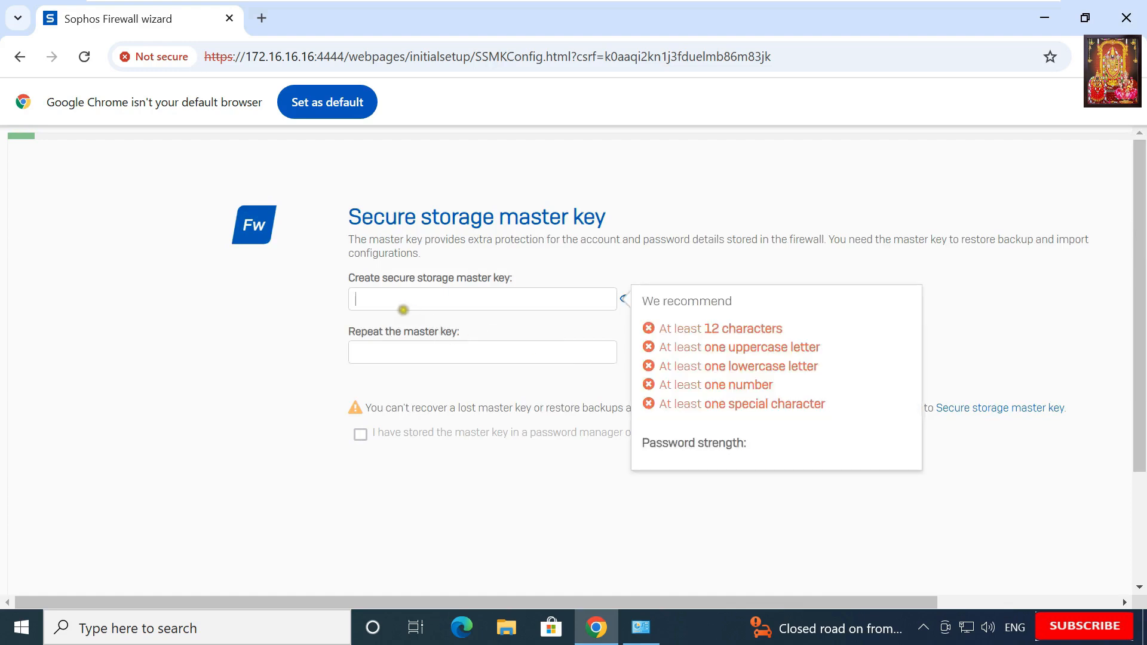
{"action": "type", "text": "••••••••••••"}
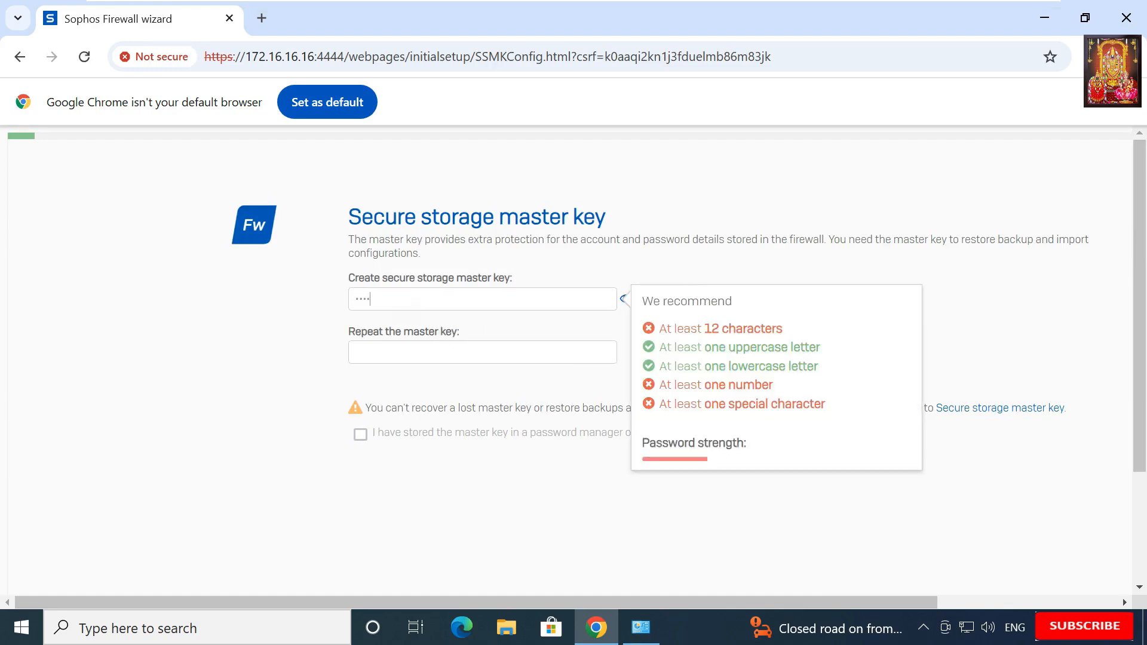
{"action": "key", "text": "Tab"}
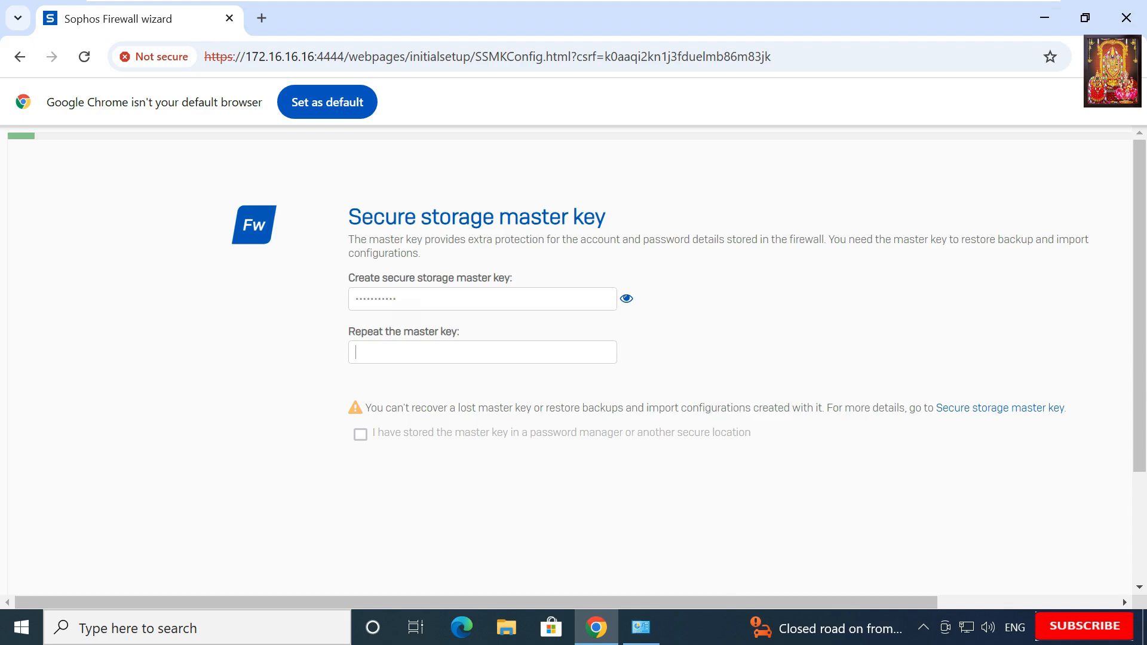
{"action": "type", "text": "••••••••••••"}
{"action": "left_click", "coordinate": [614, 299]}
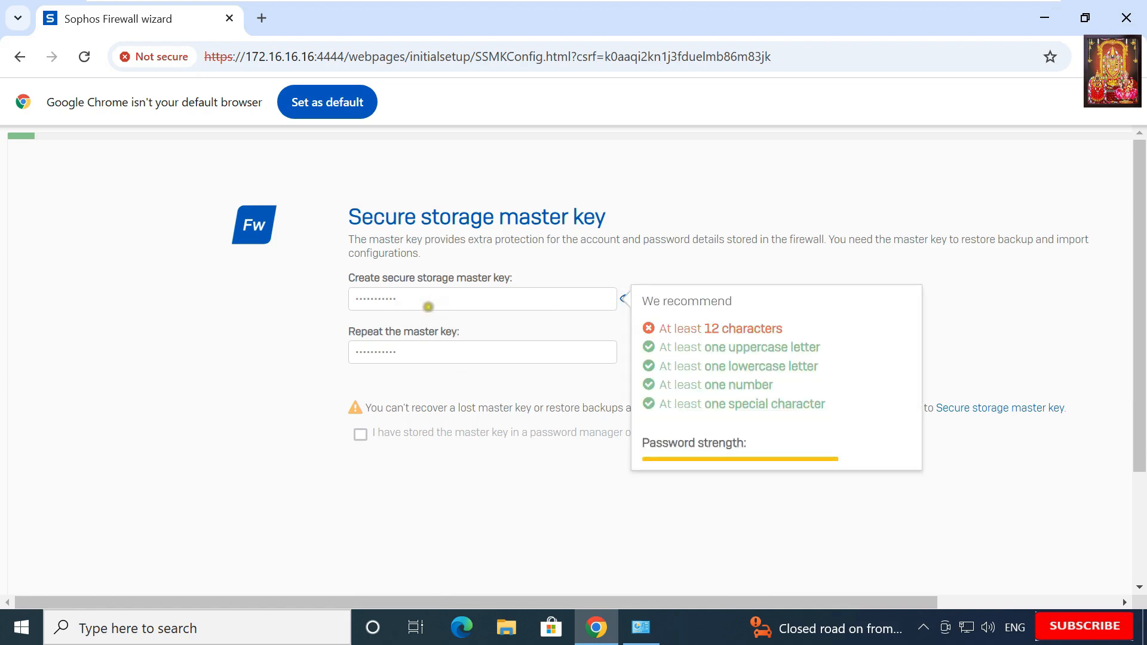
{"action": "left_click", "coordinate": [410, 350]}
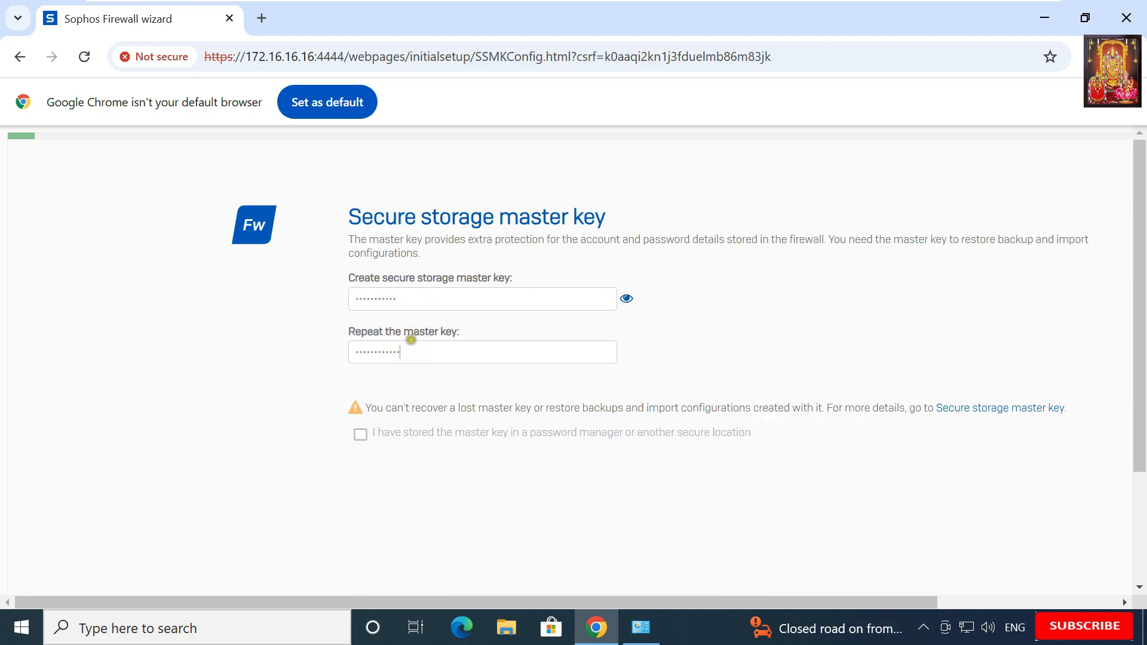
{"action": "left_click", "coordinate": [420, 294]}
{"action": "type", "text": "•"}
{"action": "left_click", "coordinate": [281, 382]}
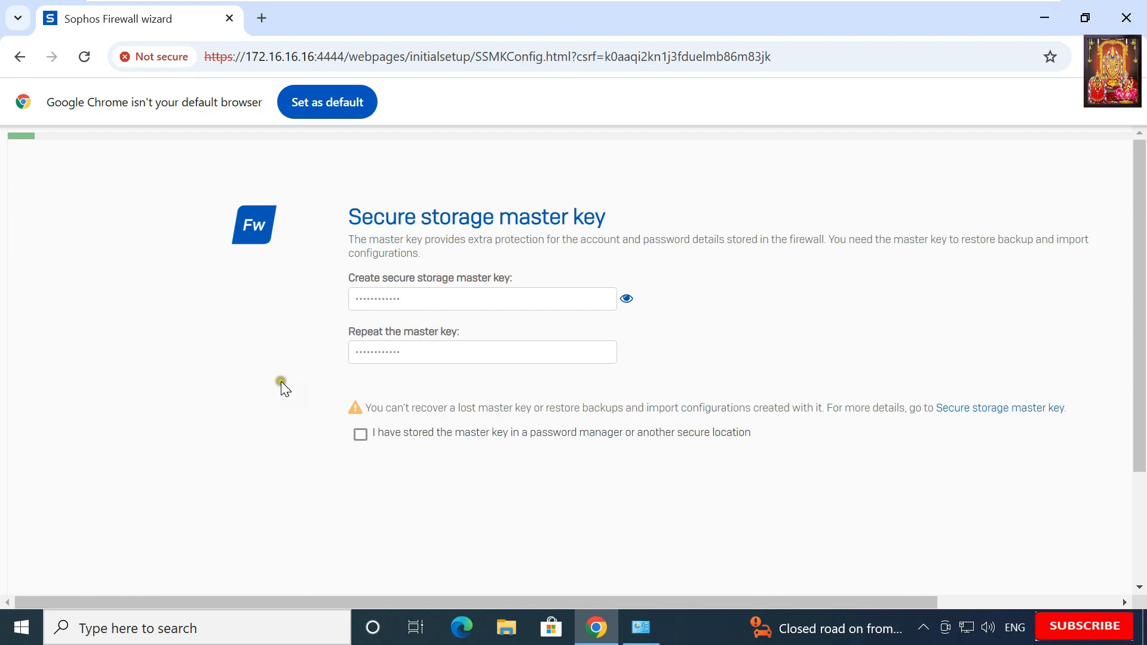
{"action": "left_click", "coordinate": [360, 434]}
{"action": "scroll", "coordinate": [1082, 453], "scroll_direction": "down", "scroll_amount": 3}
Set the time zone to India, Asia/Kolkata and the current hour to 12.
{"action": "left_click", "coordinate": [1054, 544]}
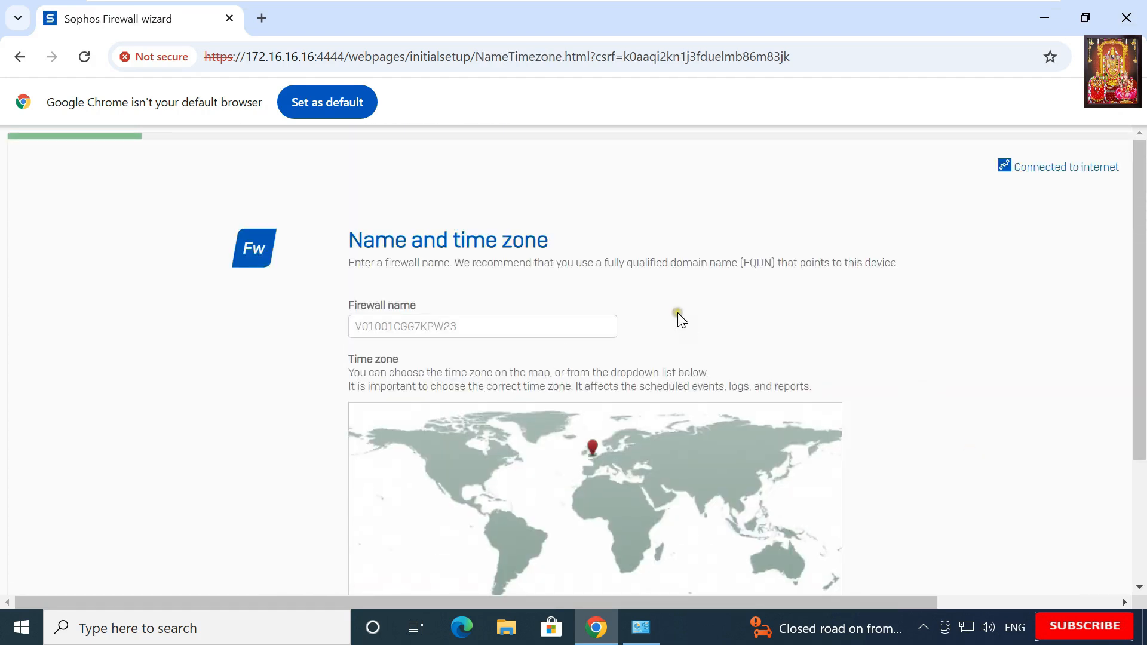
{"action": "scroll", "coordinate": [679, 316], "scroll_direction": "down", "scroll_amount": 3}
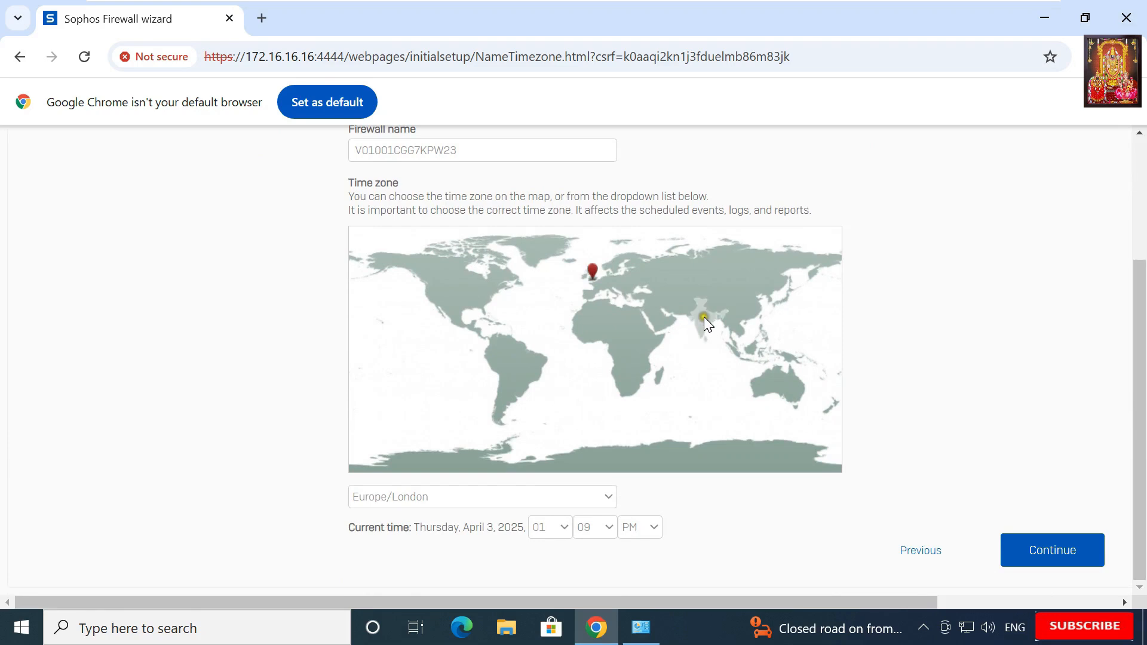
{"action": "left_click", "coordinate": [708, 319]}
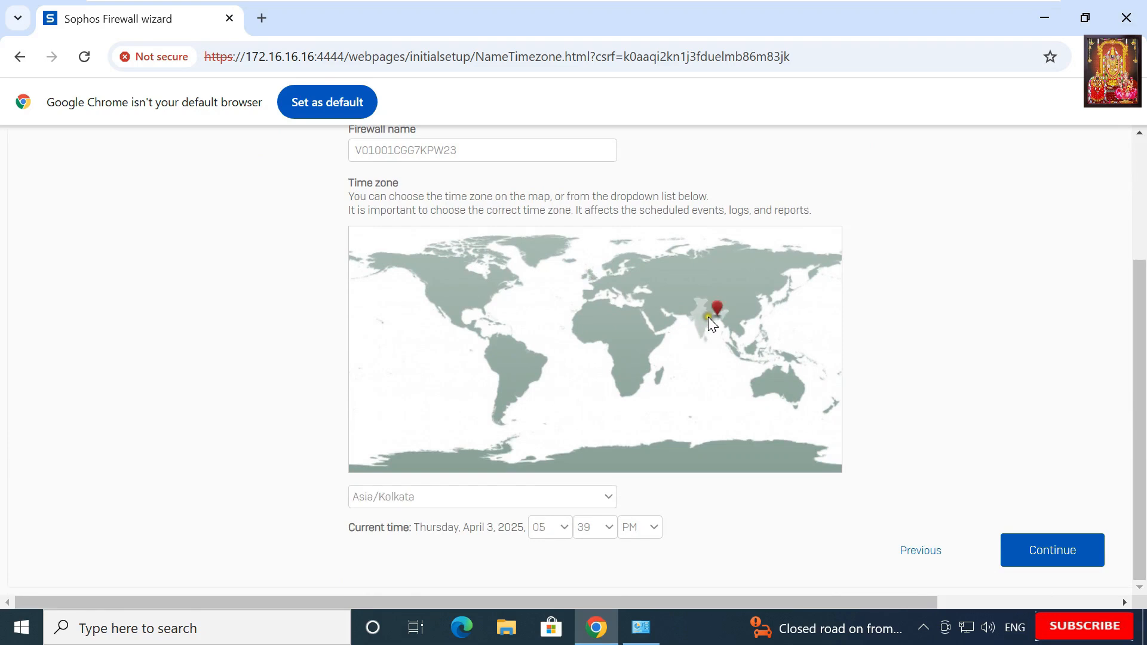
{"action": "left_click", "coordinate": [546, 525]}
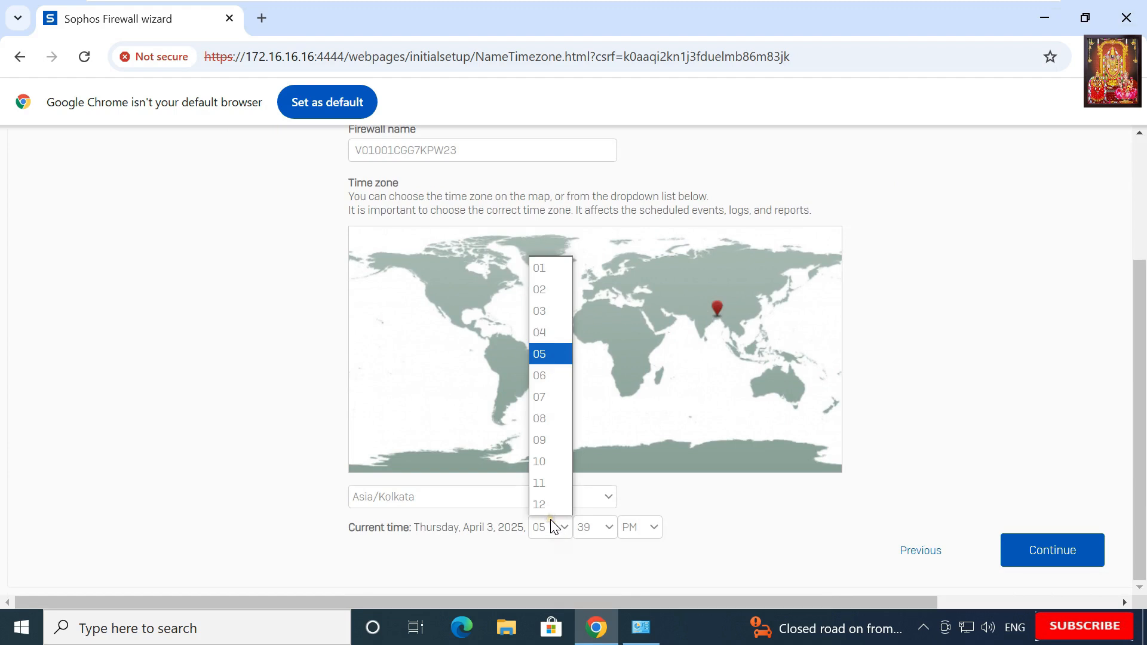
{"action": "left_click", "coordinate": [544, 505]}
Set the current time's minutes to 09 and continue to firewall registration.
{"action": "left_click", "coordinate": [595, 527]}
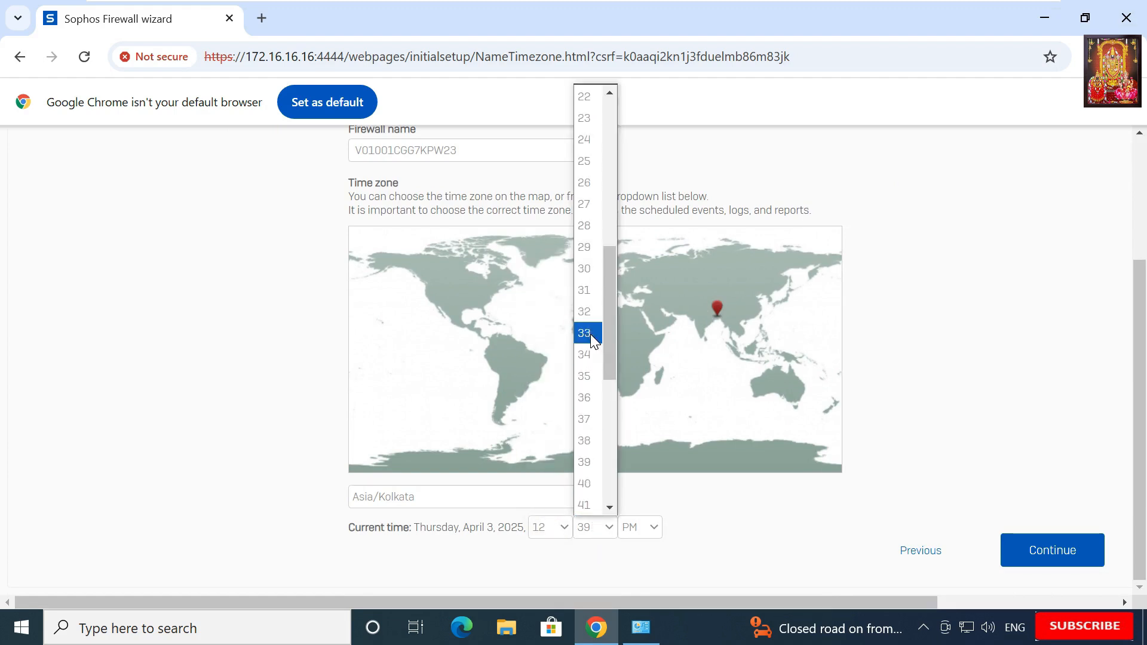
{"action": "left_click_drag", "start_coordinate": [611, 289], "coordinate": [619, 164]}
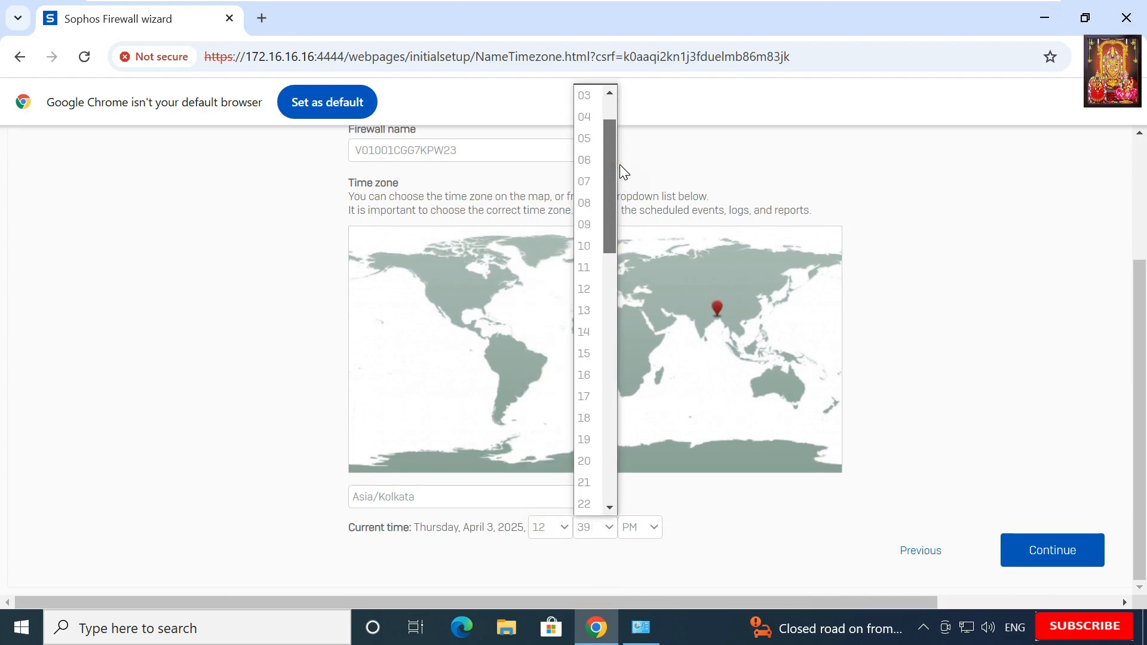
{"action": "left_click", "coordinate": [585, 225]}
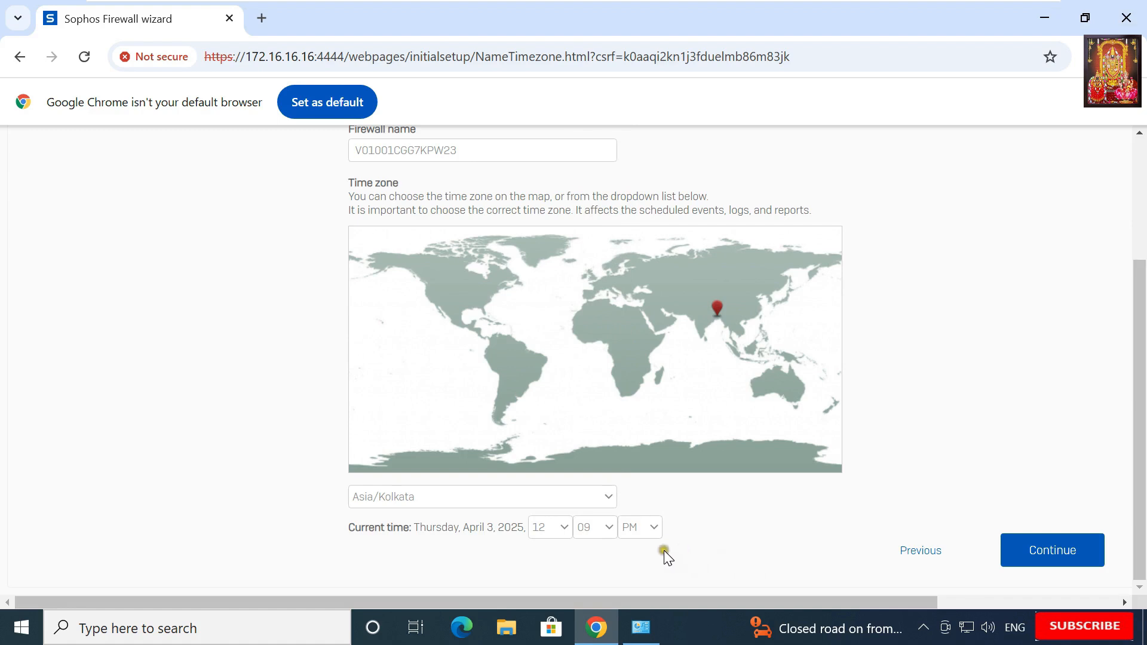
{"action": "left_click", "coordinate": [1038, 552]}
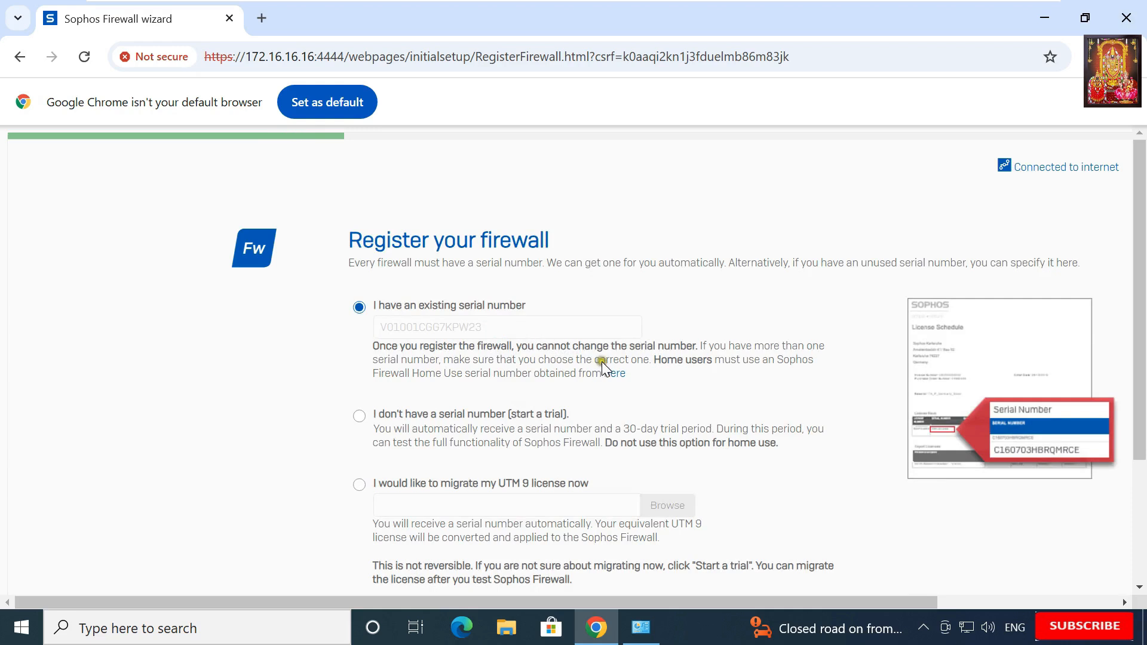
Register with 'I have an existing serial number' and continue to the Sophos Central claim page.
{"action": "scroll", "coordinate": [691, 389], "scroll_direction": "down", "scroll_amount": 3}
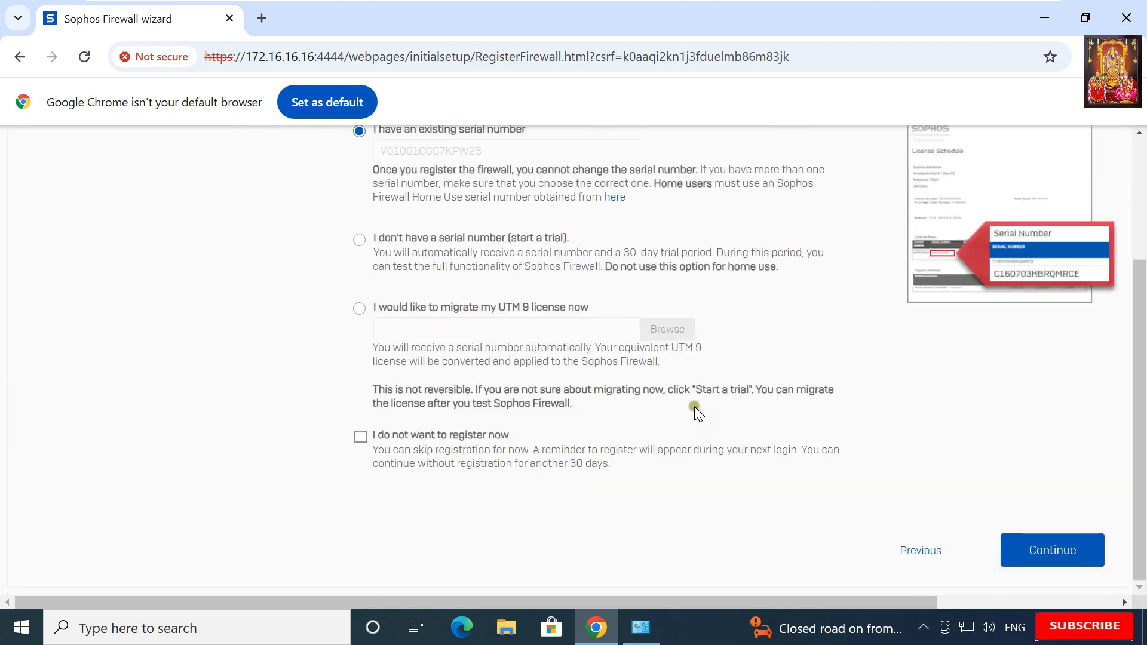
{"action": "left_click", "coordinate": [1030, 550]}
{"action": "scroll", "coordinate": [745, 426], "scroll_direction": "up", "scroll_amount": 1}
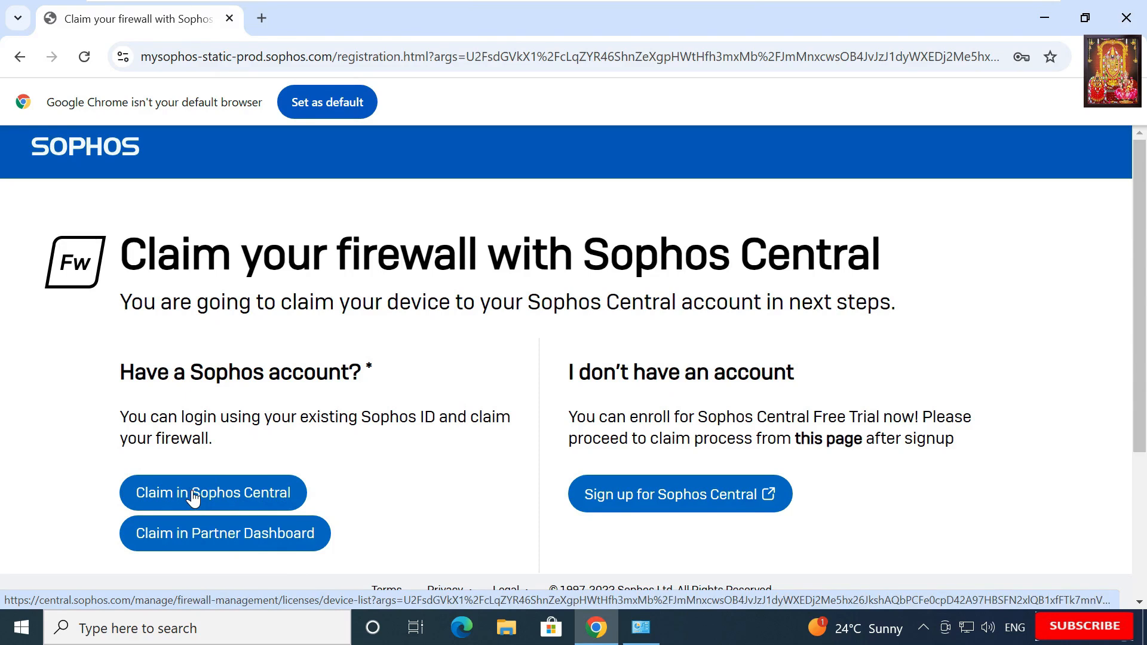
Choose to claim the firewall in Sophos Central and submit the saved account e-mail.
{"action": "left_click", "coordinate": [192, 498]}
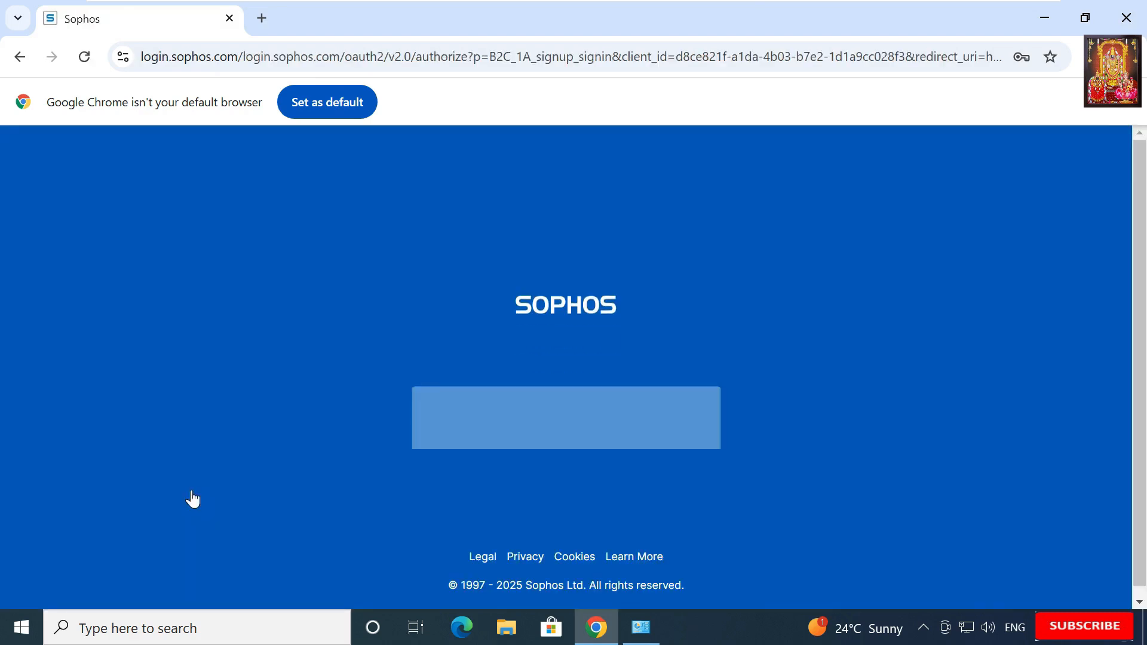
{"action": "left_click", "coordinate": [545, 398]}
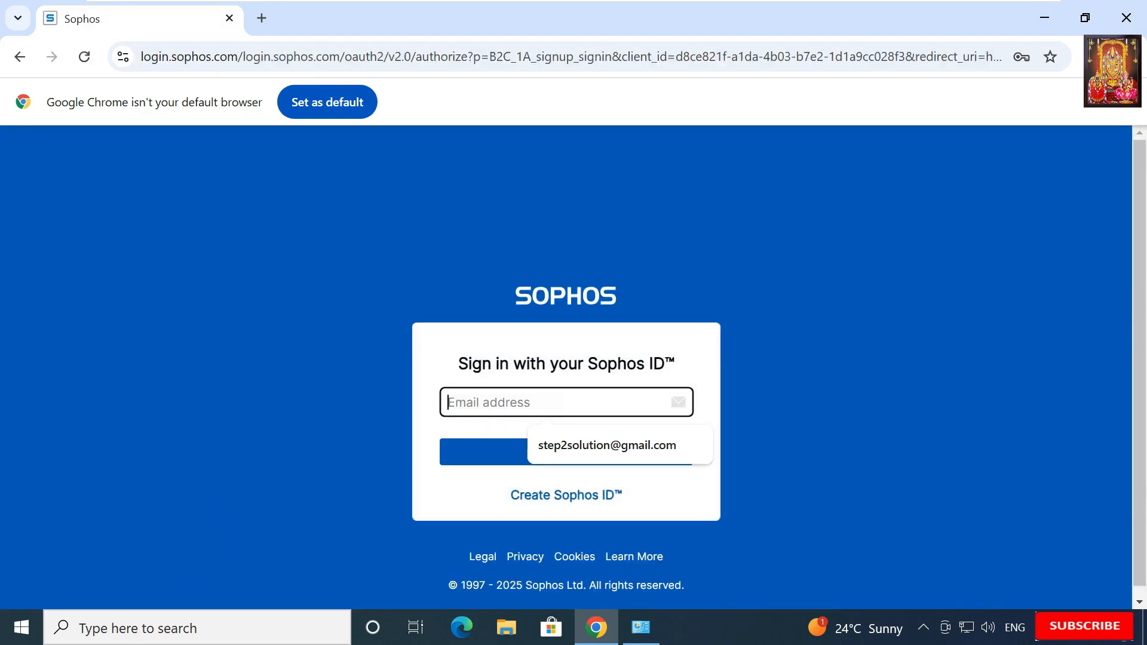
{"action": "left_click", "coordinate": [587, 446]}
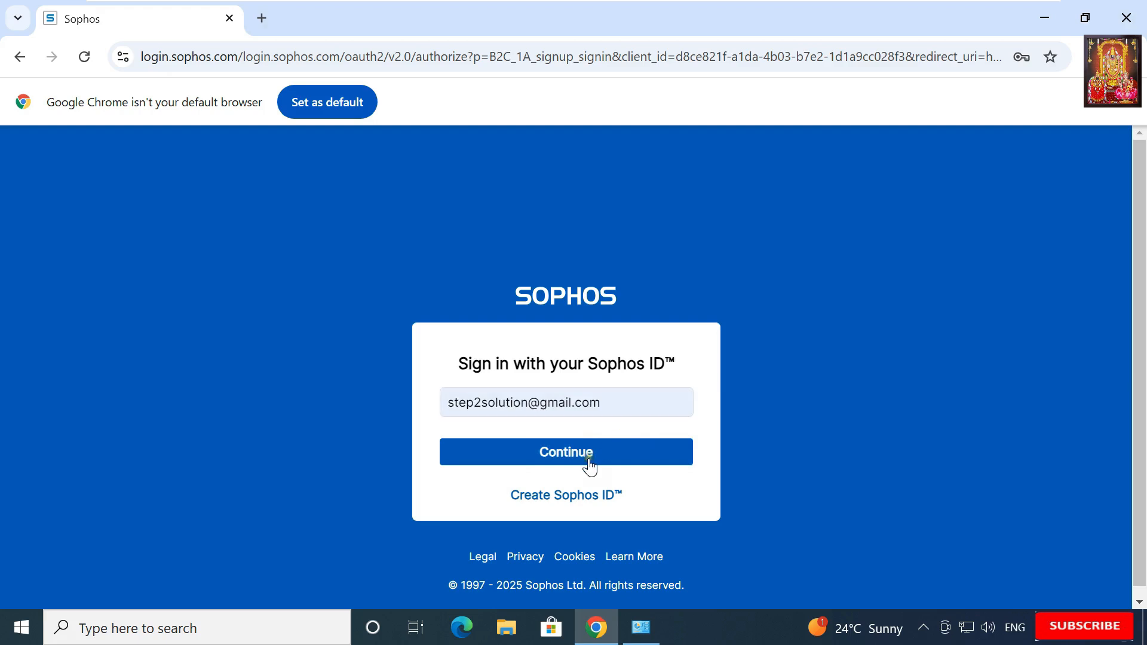
{"action": "left_click", "coordinate": [576, 458]}
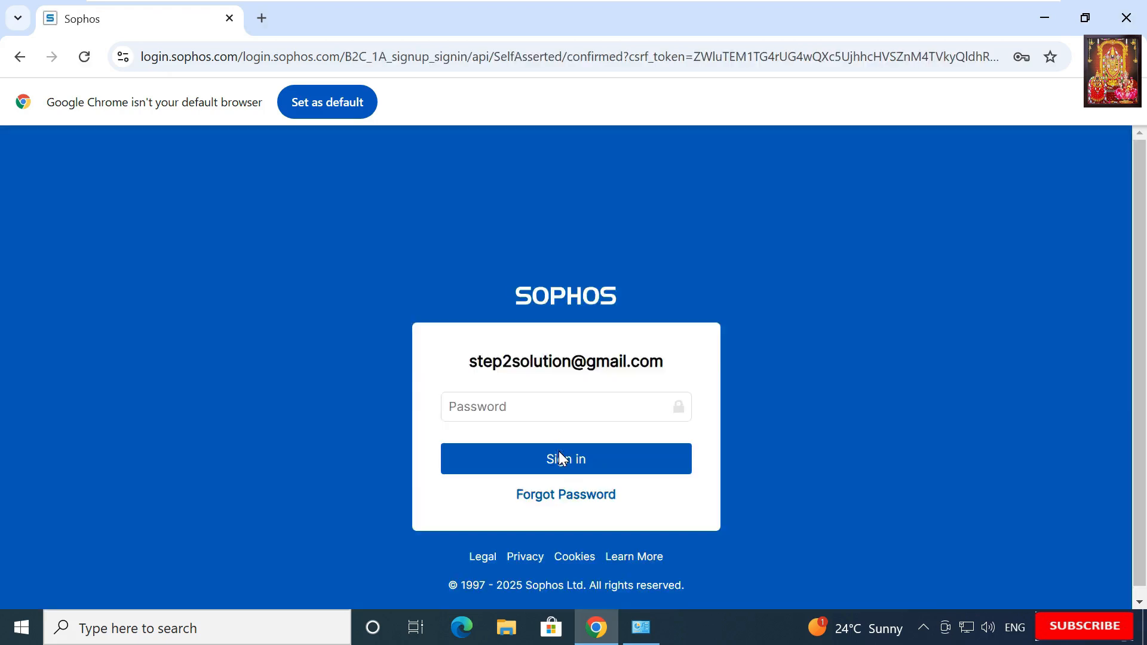
Sign in with the account password and set up the Authenticator app MFA method.
{"action": "left_click", "coordinate": [493, 410]}
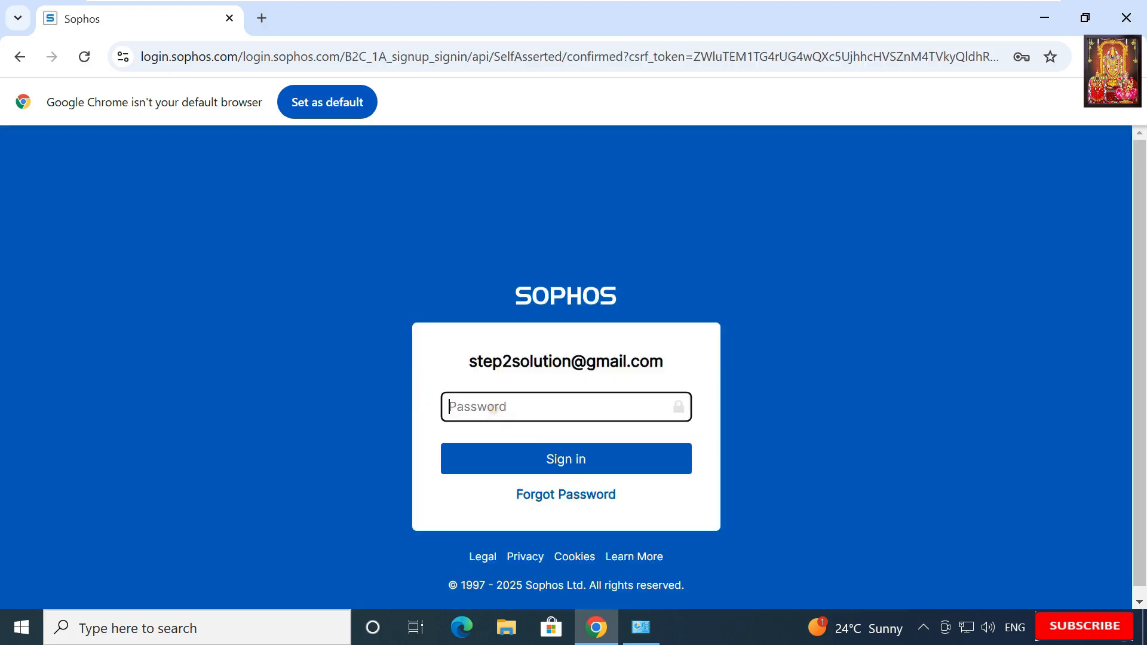
{"action": "type", "text": "•"}
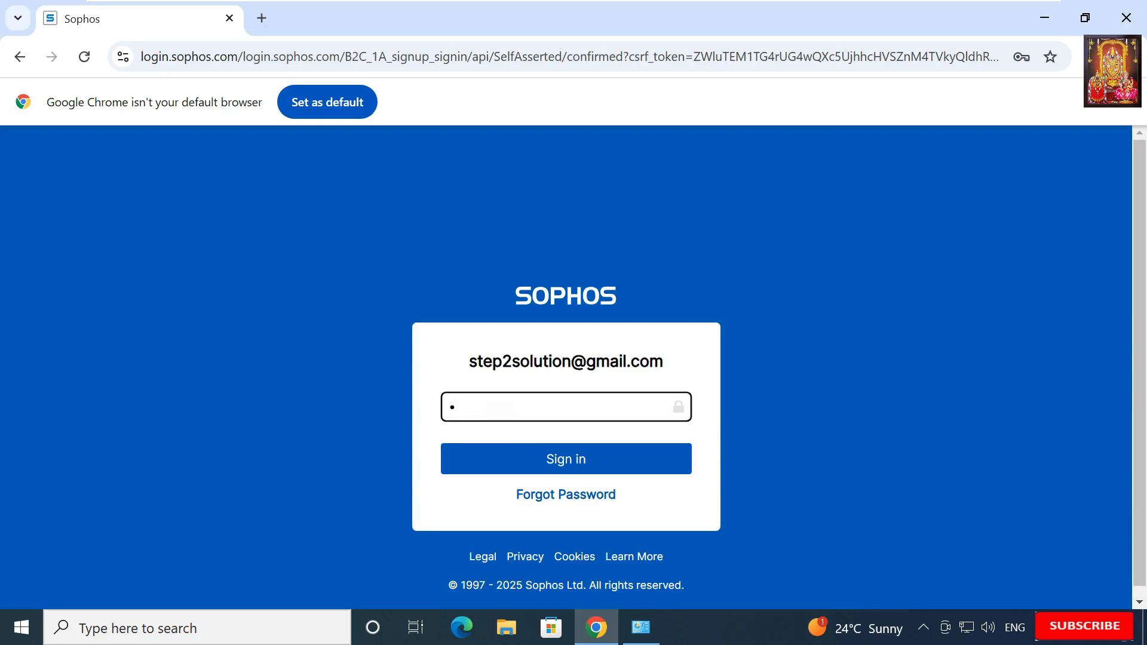
{"action": "type", "text": "••••••••••••"}
{"action": "left_click", "coordinate": [561, 459]}
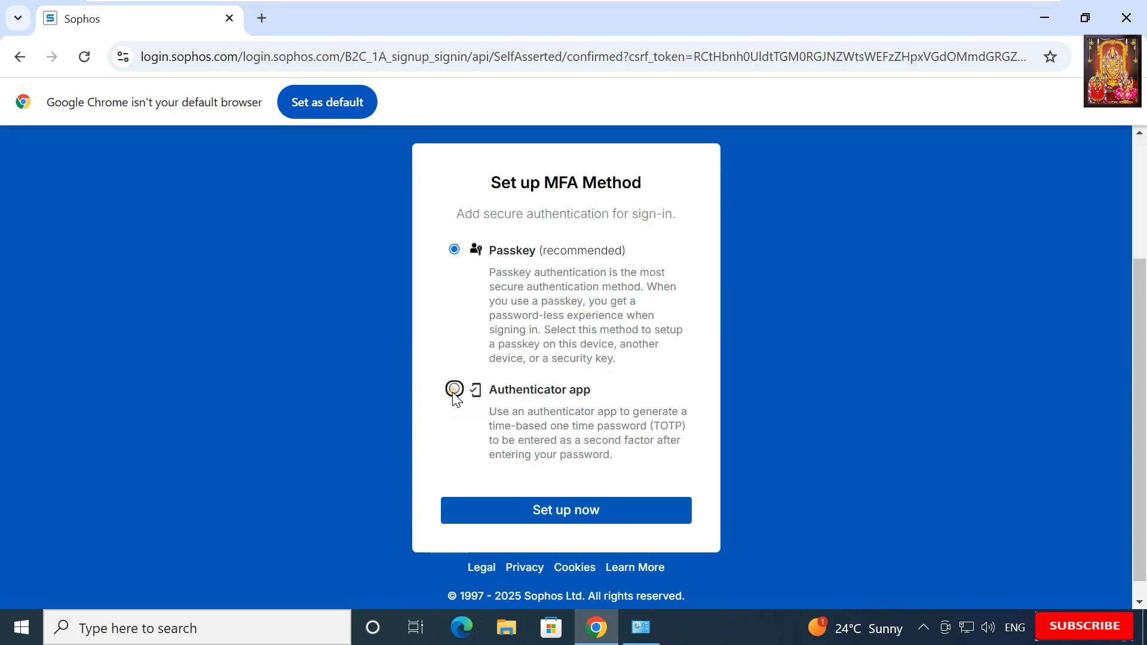
{"action": "left_click", "coordinate": [455, 390]}
{"action": "left_click", "coordinate": [573, 510]}
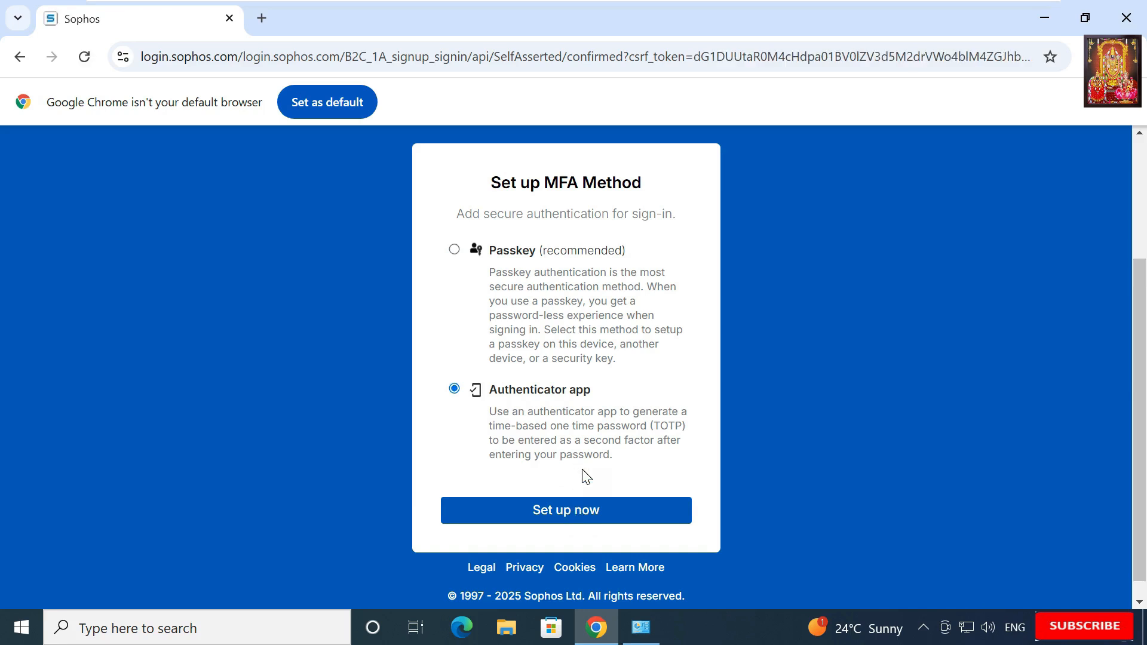
Enter the authenticator app's security code to verify the device.
{"action": "left_click", "coordinate": [521, 371]}
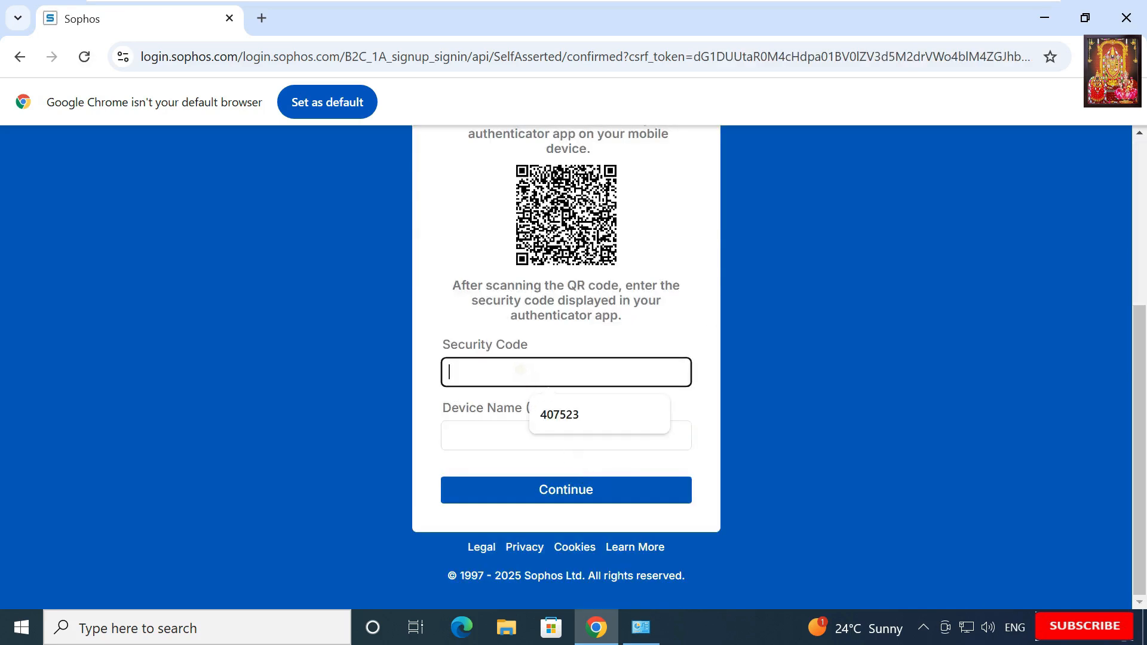
{"action": "left_click", "coordinate": [530, 343]}
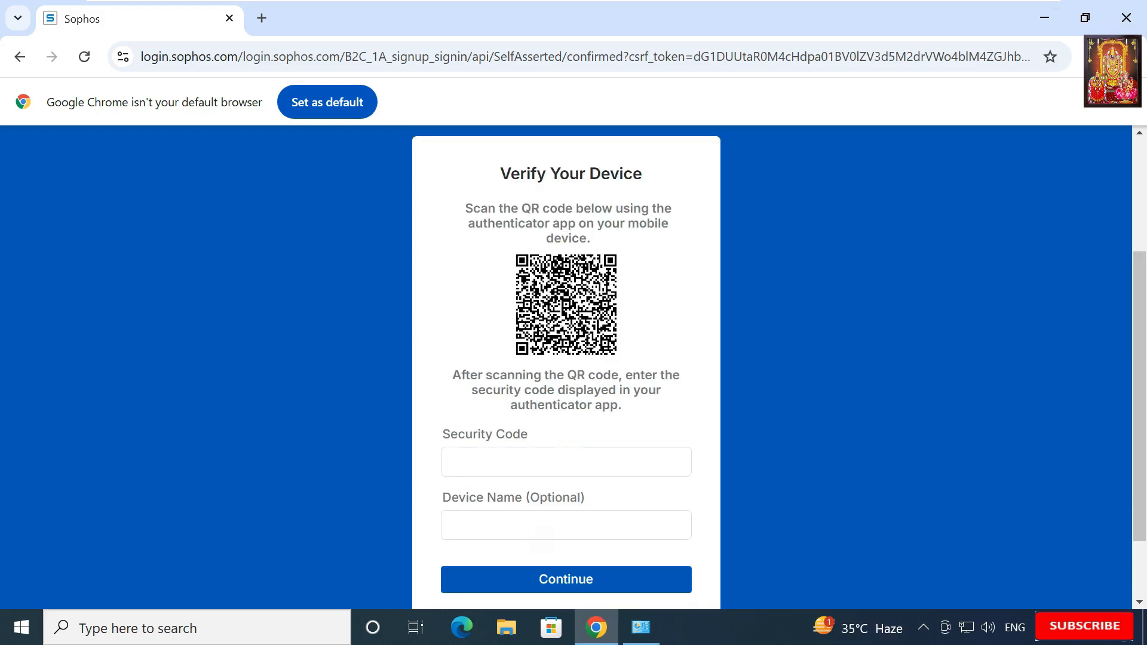
{"action": "left_click", "coordinate": [686, 462]}
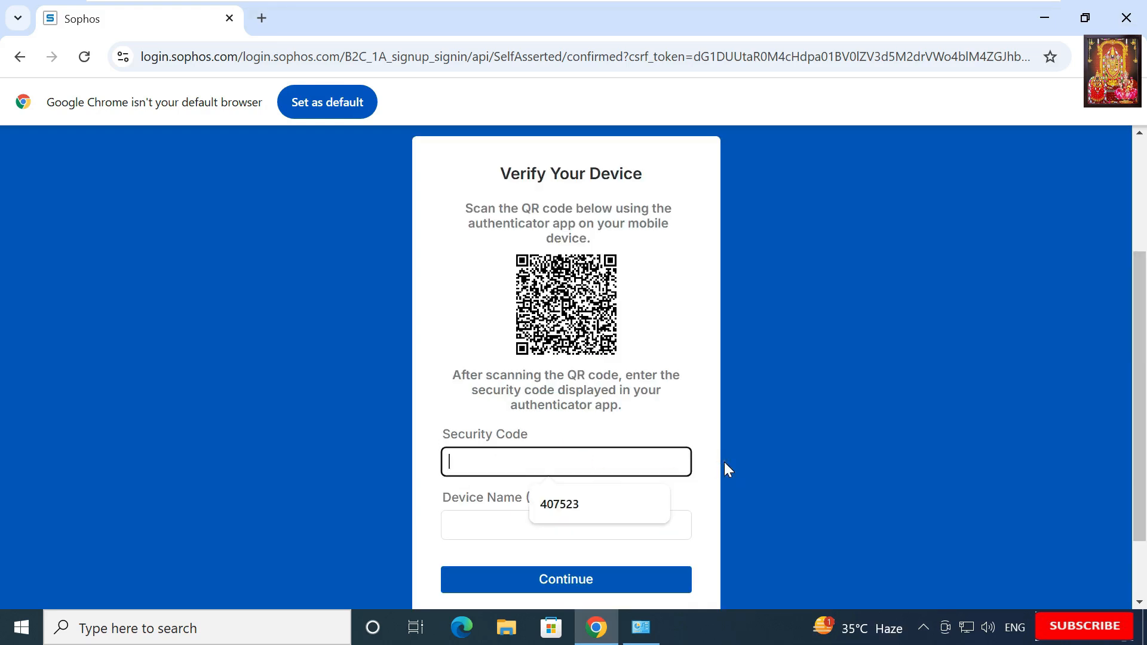
{"action": "left_click", "coordinate": [535, 579]}
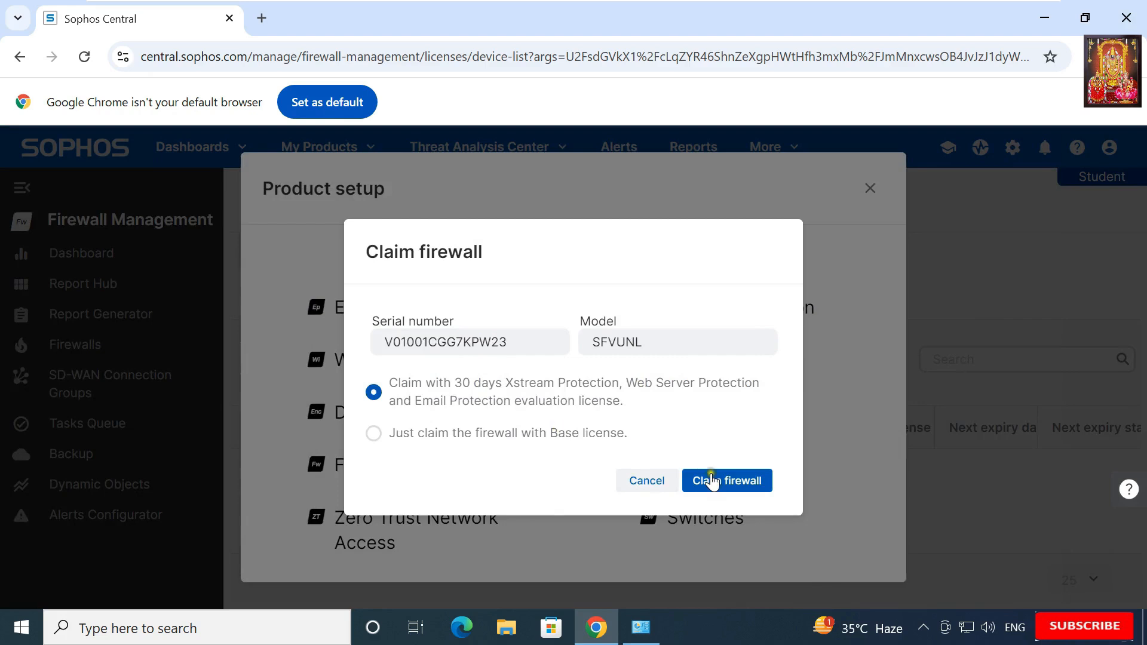
Claim the firewall with the 30-day Xstream Protection evaluation and review the Basic setup complete page.
{"action": "left_click", "coordinate": [722, 486]}
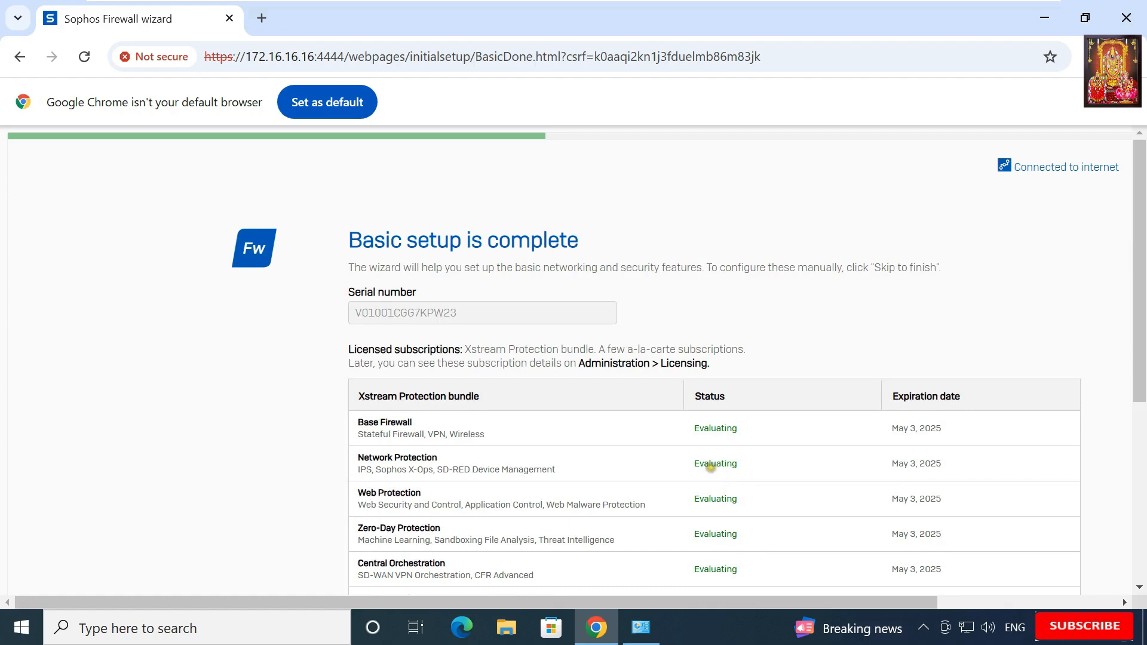
{"action": "scroll", "coordinate": [884, 394], "scroll_direction": "down", "scroll_amount": 3}
{"action": "scroll", "coordinate": [927, 387], "scroll_direction": "down", "scroll_amount": 3}
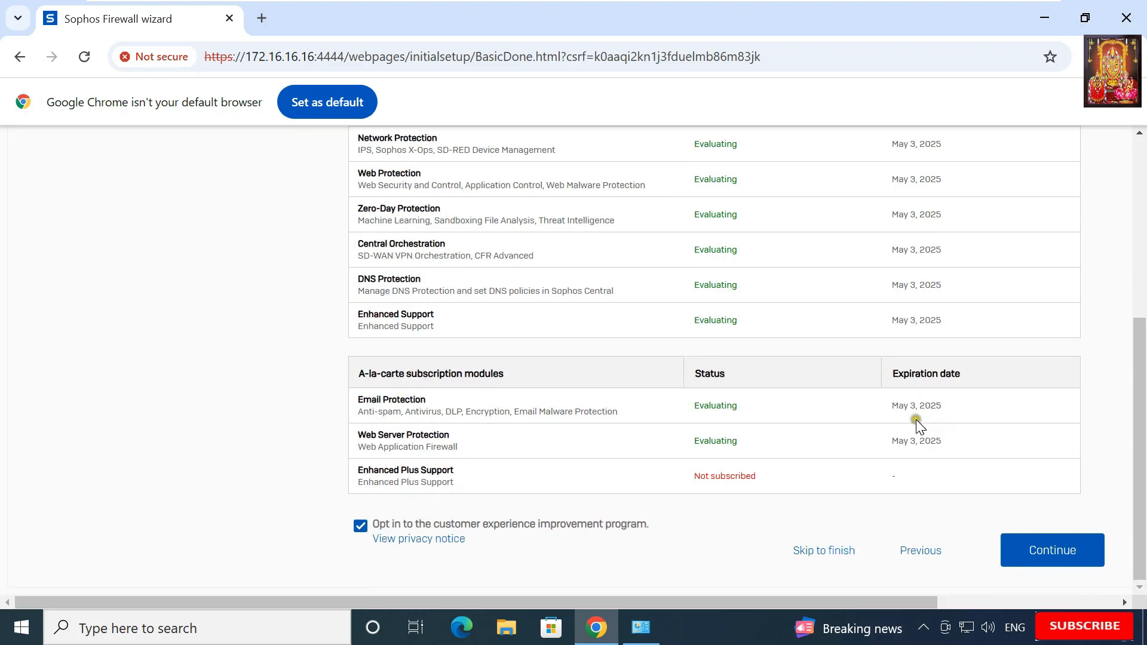
Set the PortA LAN IP to 172.16.0.1 with a /16 subnet mask.
{"action": "left_click", "coordinate": [1043, 551]}
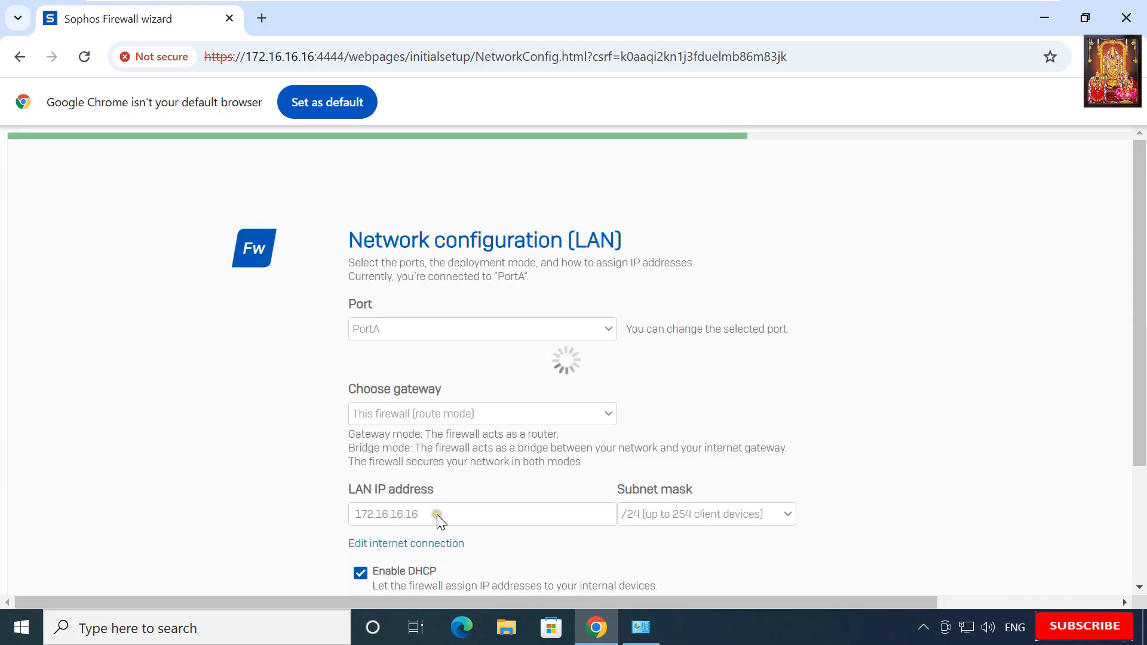
{"action": "scroll", "coordinate": [446, 514], "scroll_direction": "down", "scroll_amount": 1}
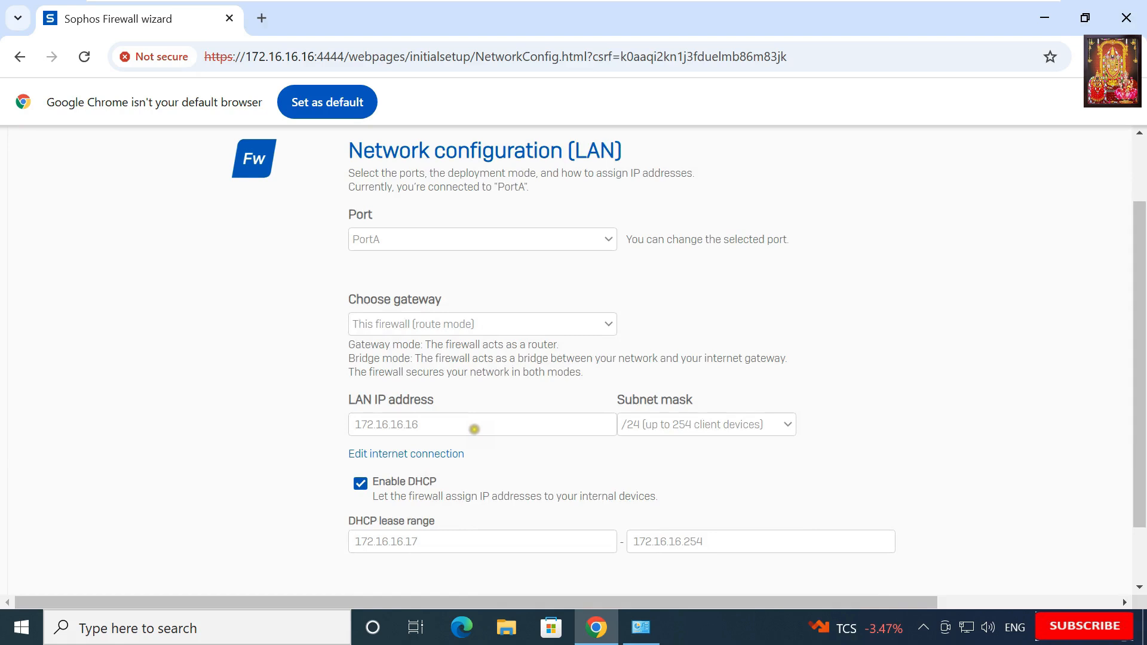
{"action": "left_click", "coordinate": [474, 429]}
{"action": "key", "text": "BackSpace"}
{"action": "key", "text": "BackSpace"}
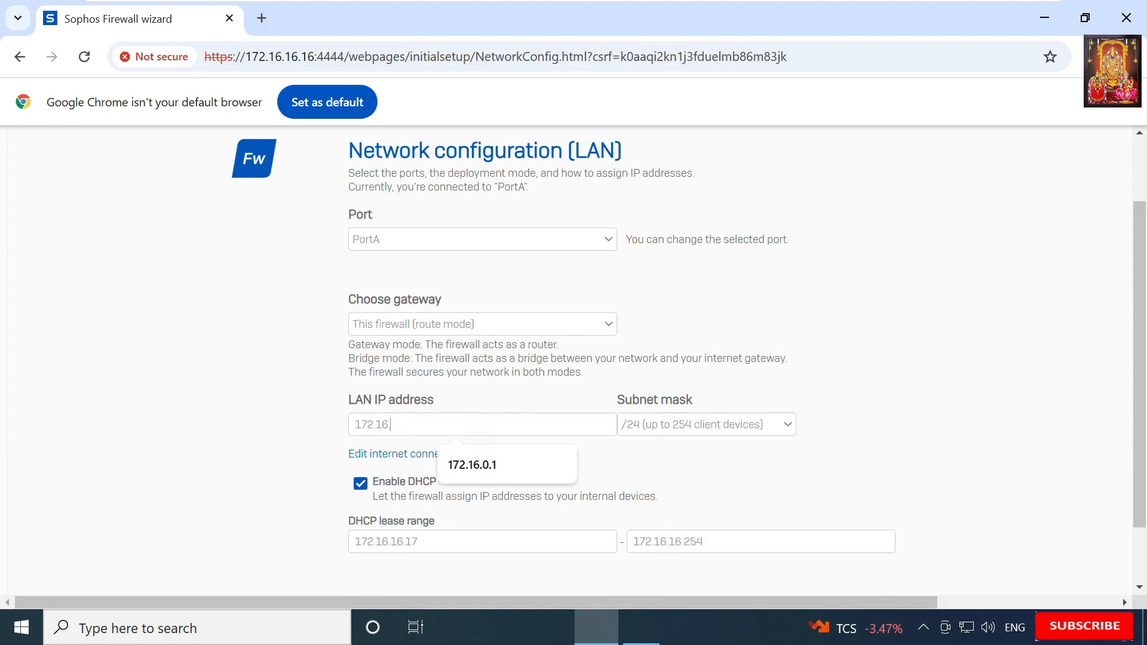
{"action": "type", "text": "0.1"}
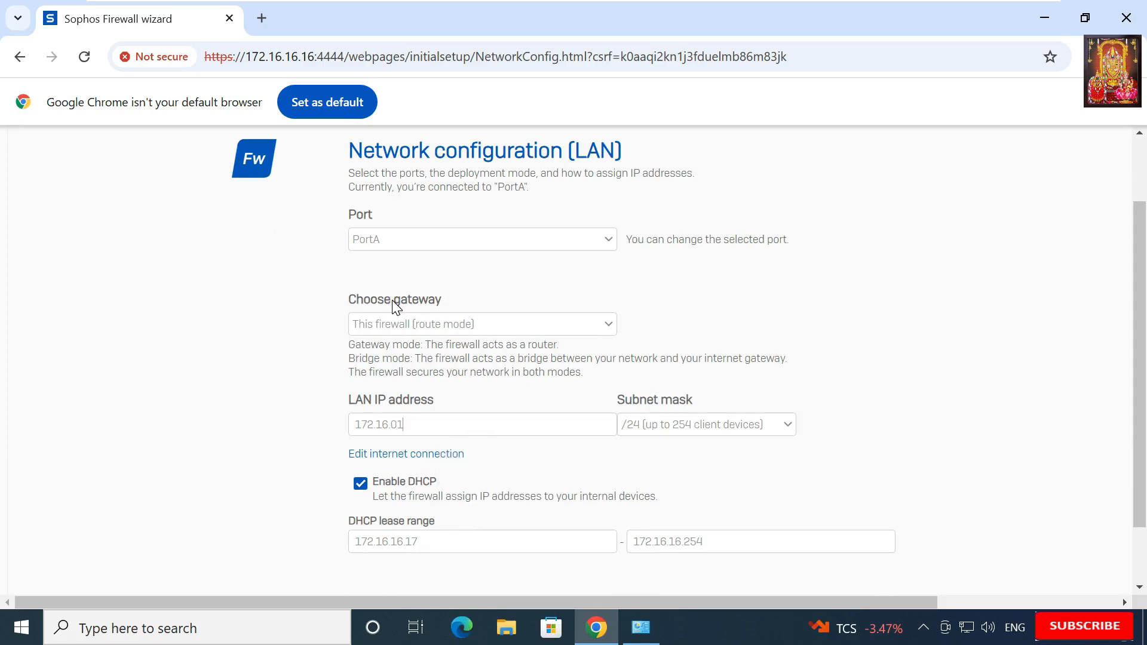
{"action": "key", "text": "BackSpace"}
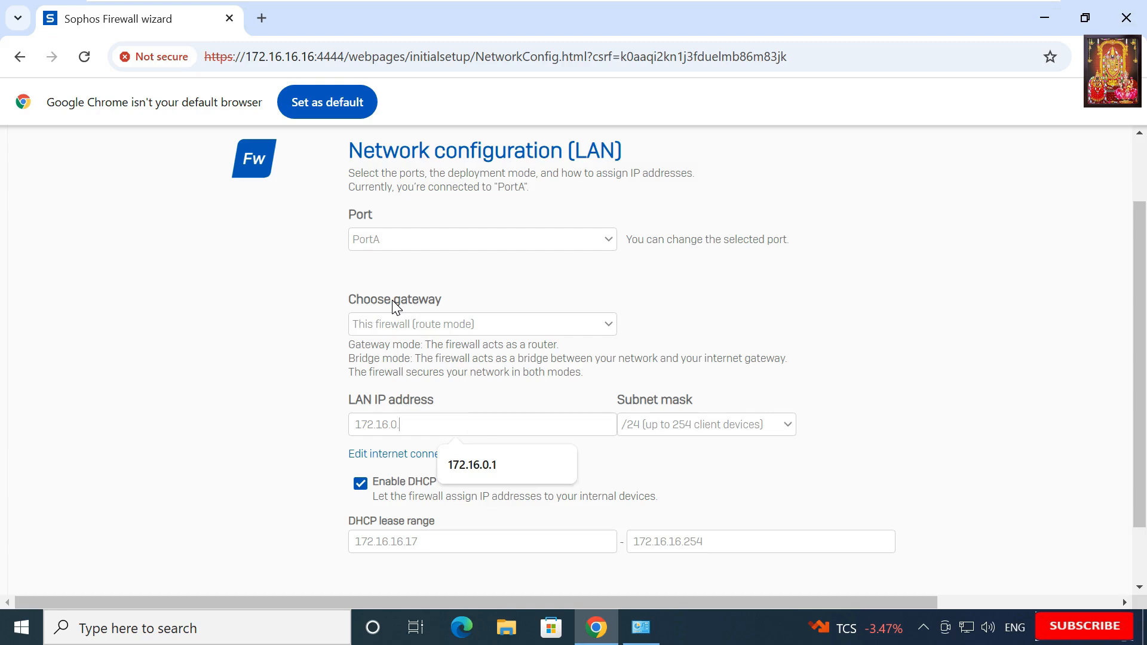
{"action": "type", "text": "1"}
{"action": "left_click", "coordinate": [465, 323]}
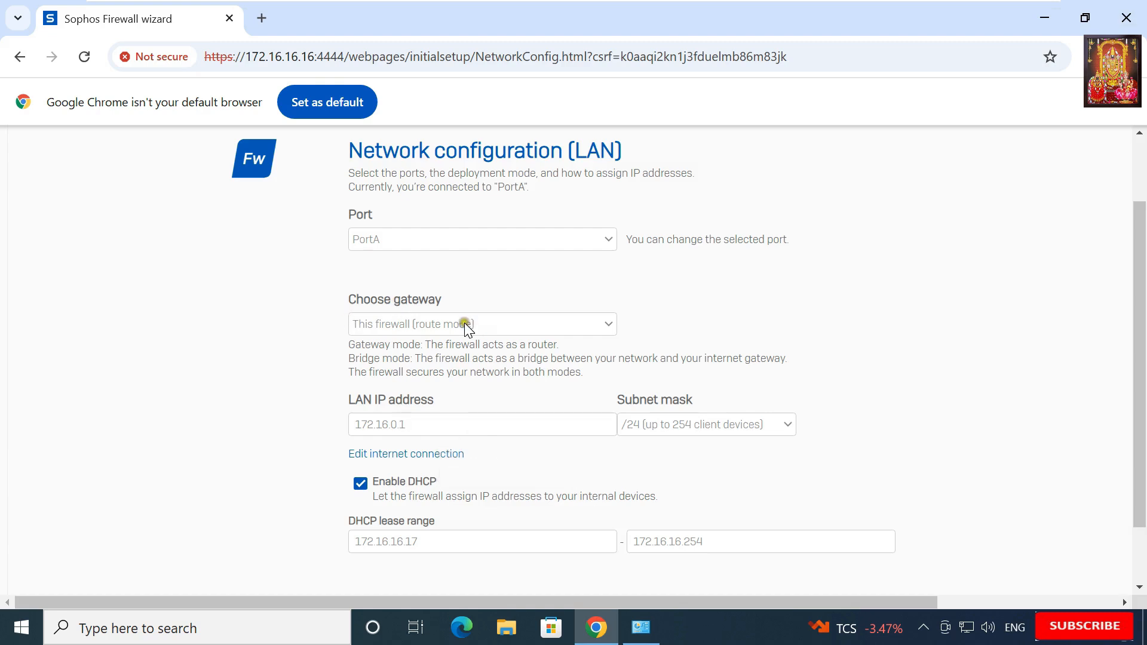
{"action": "left_click", "coordinate": [659, 428]}
{"action": "left_click", "coordinate": [680, 402]}
{"action": "left_click", "coordinate": [480, 522]}
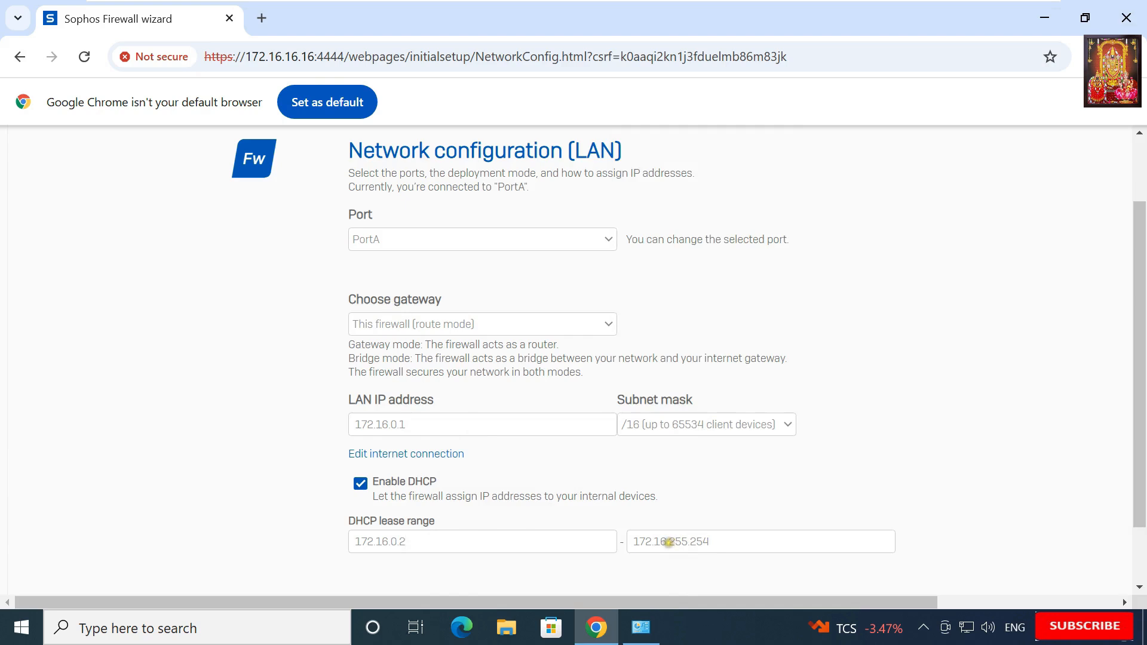
Edit the DHCP range to start at 172.16.0.100 and end at 172.16.0.200, then disable DHCP.
{"action": "left_click_drag", "start_coordinate": [669, 542], "coordinate": [719, 542]}
{"action": "key", "text": "BackSpace"}
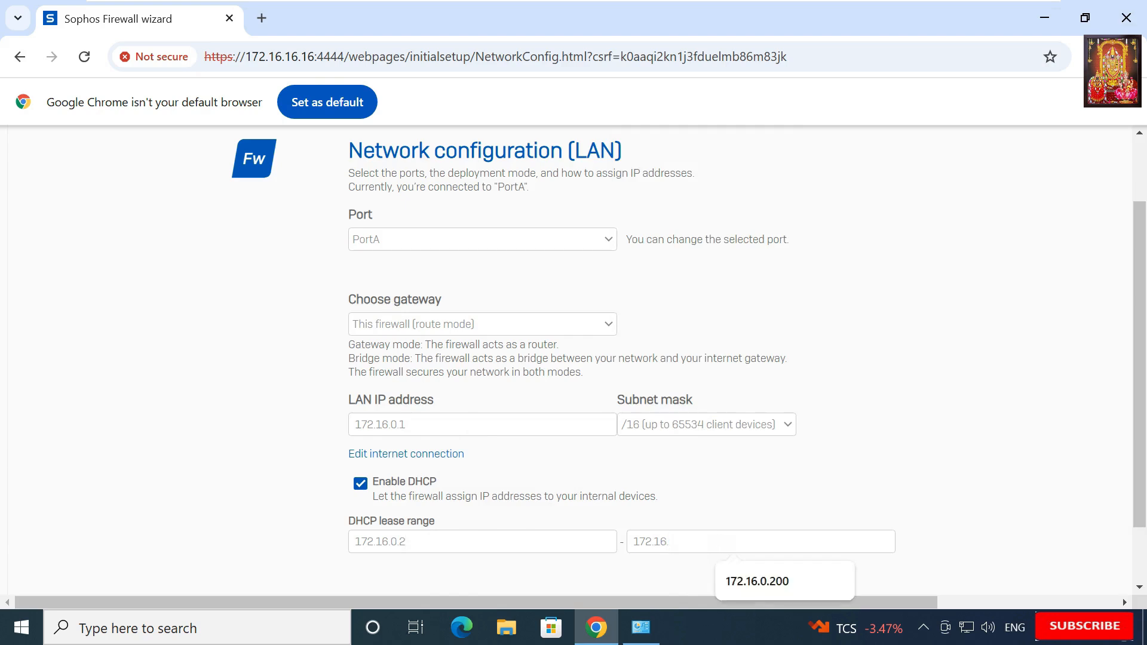
{"action": "type", "text": "0.200"}
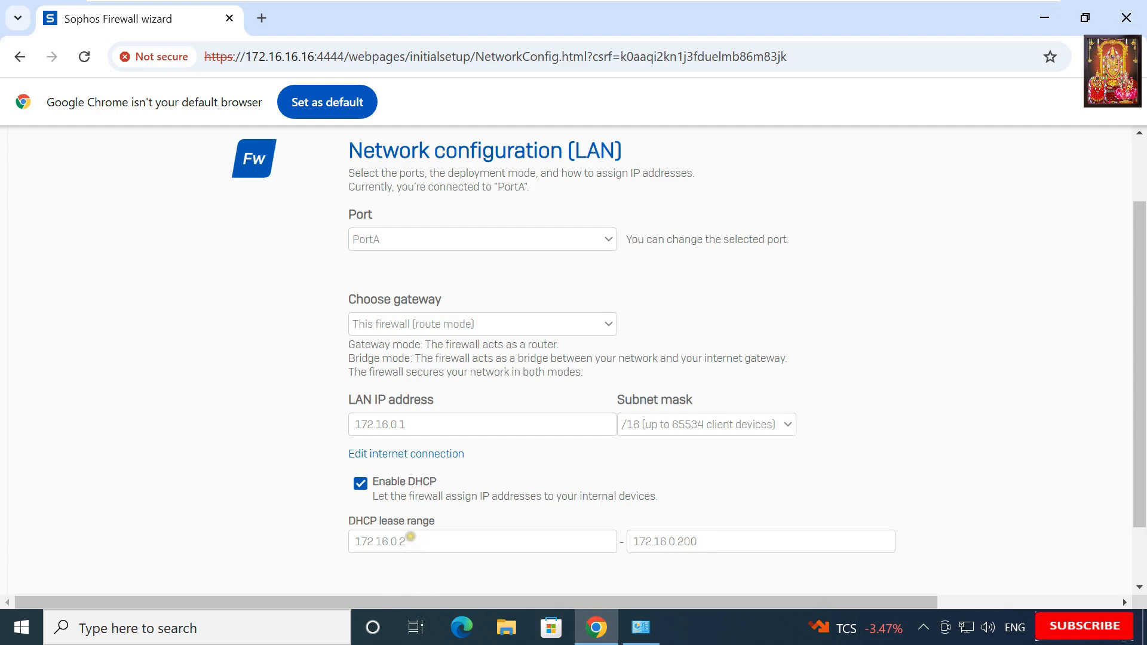
{"action": "key", "text": "BackSpace"}
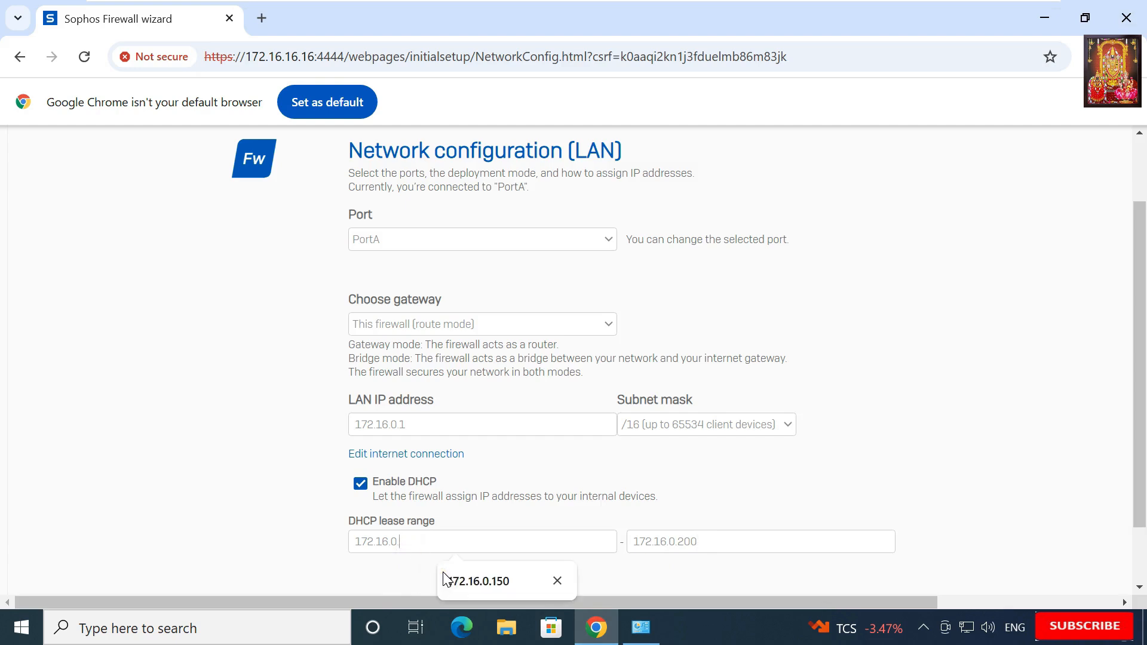
{"action": "type", "text": "100"}
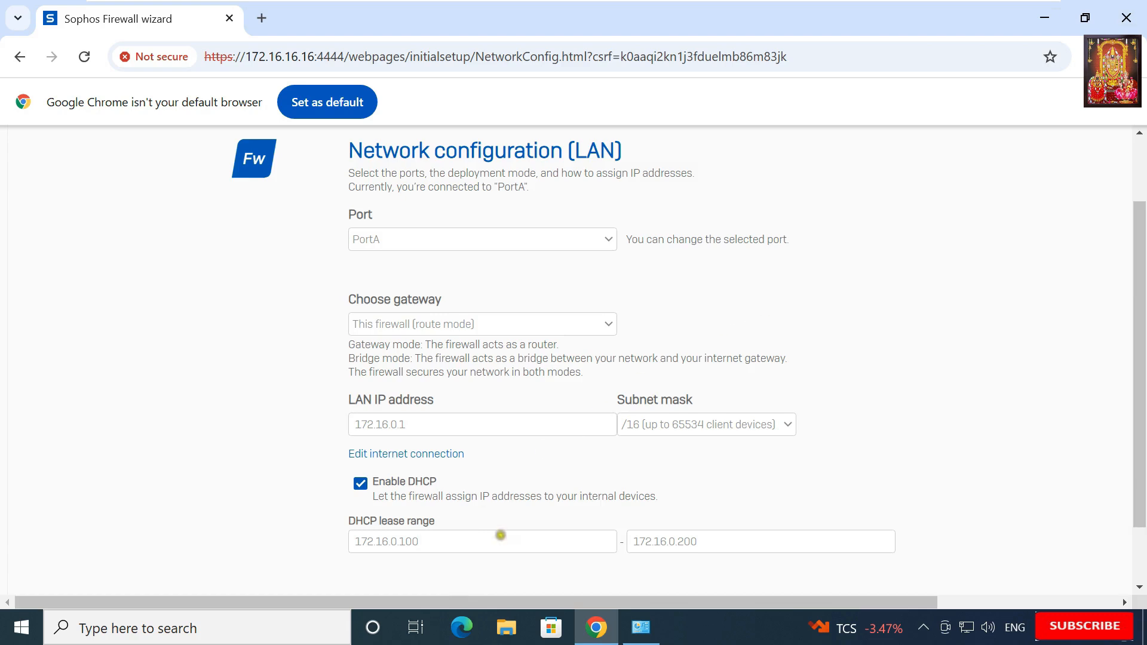
{"action": "scroll", "coordinate": [755, 461], "scroll_direction": "down", "scroll_amount": 2}
{"action": "left_click", "coordinate": [1052, 548]}
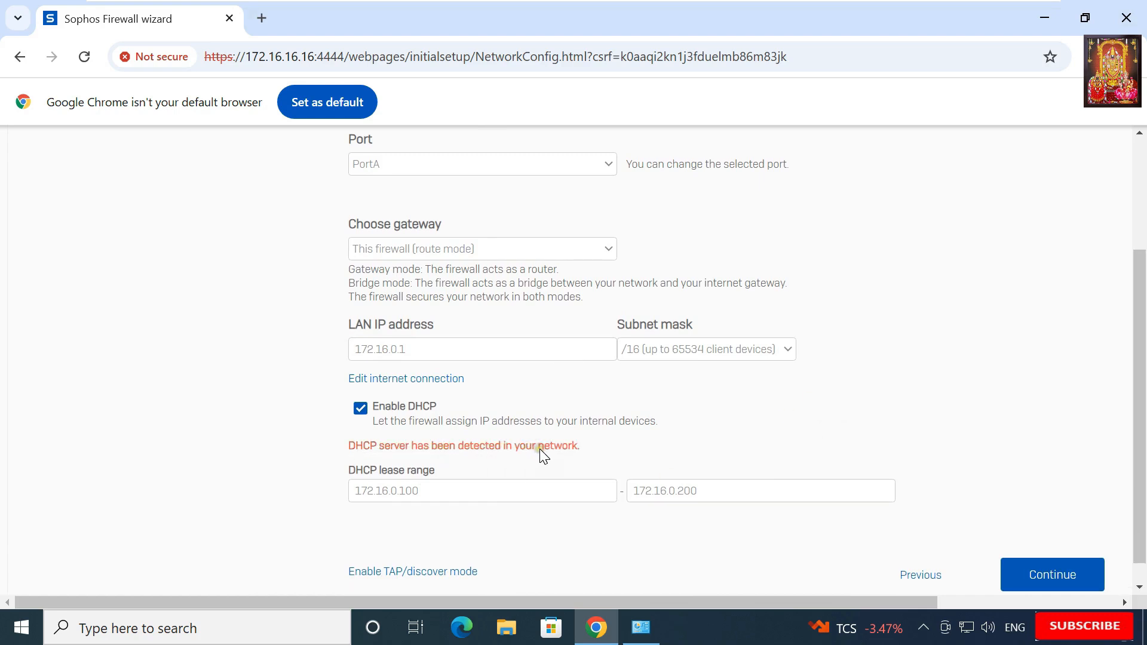
{"action": "left_click", "coordinate": [359, 411]}
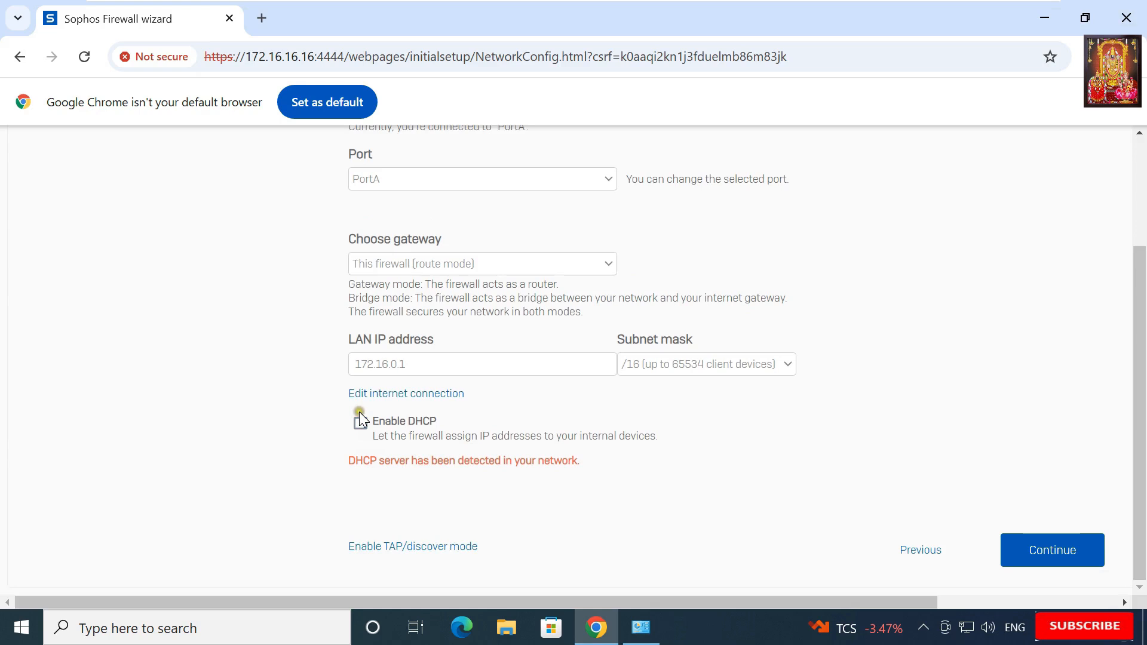
Enable threat protection, malicious-website blocking, download scanning and zero-day file analysis.
{"action": "left_click", "coordinate": [1056, 557]}
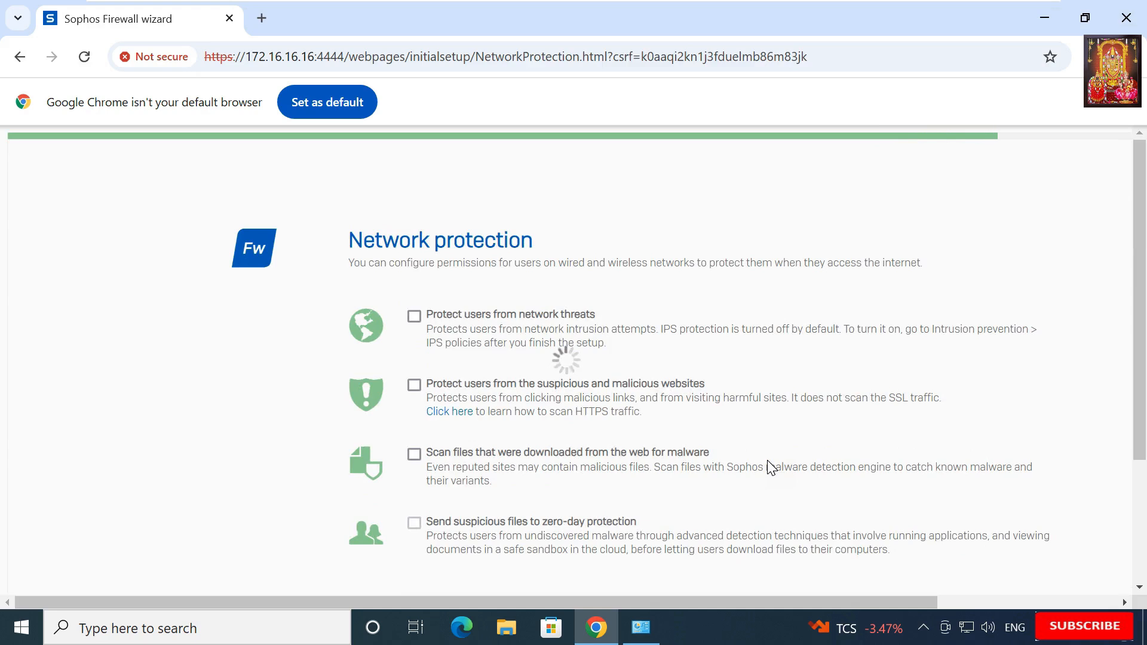
{"action": "left_click", "coordinate": [414, 317]}
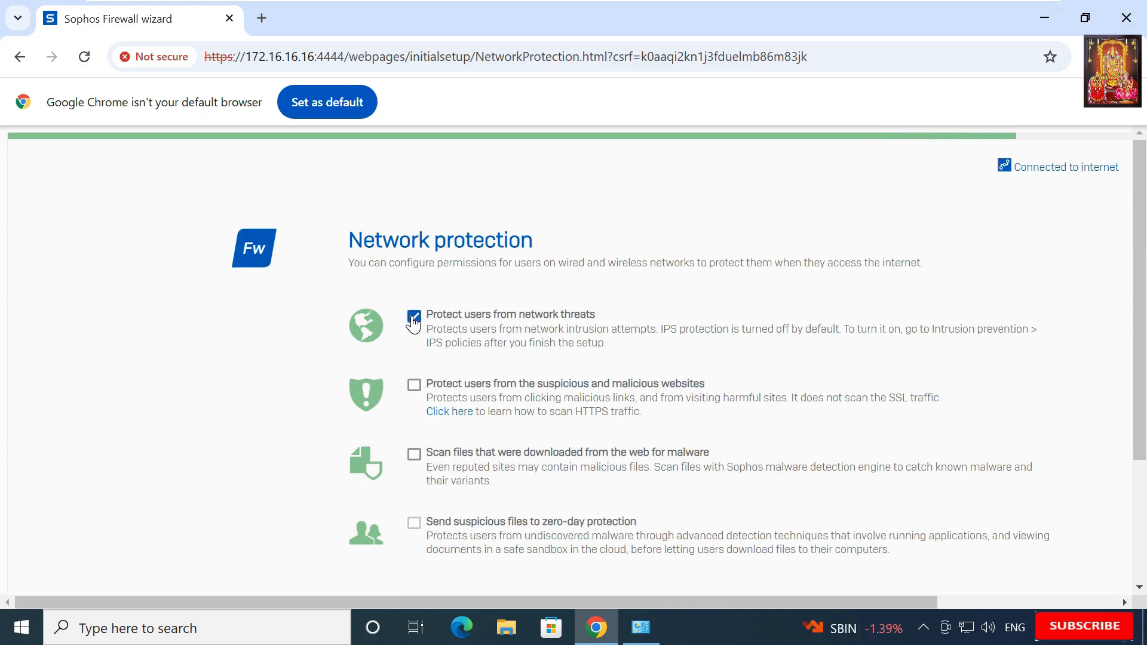
{"action": "left_click", "coordinate": [414, 385]}
{"action": "left_click", "coordinate": [414, 454]}
{"action": "left_click", "coordinate": [417, 522]}
{"action": "scroll", "coordinate": [494, 461], "scroll_direction": "down", "scroll_amount": 3}
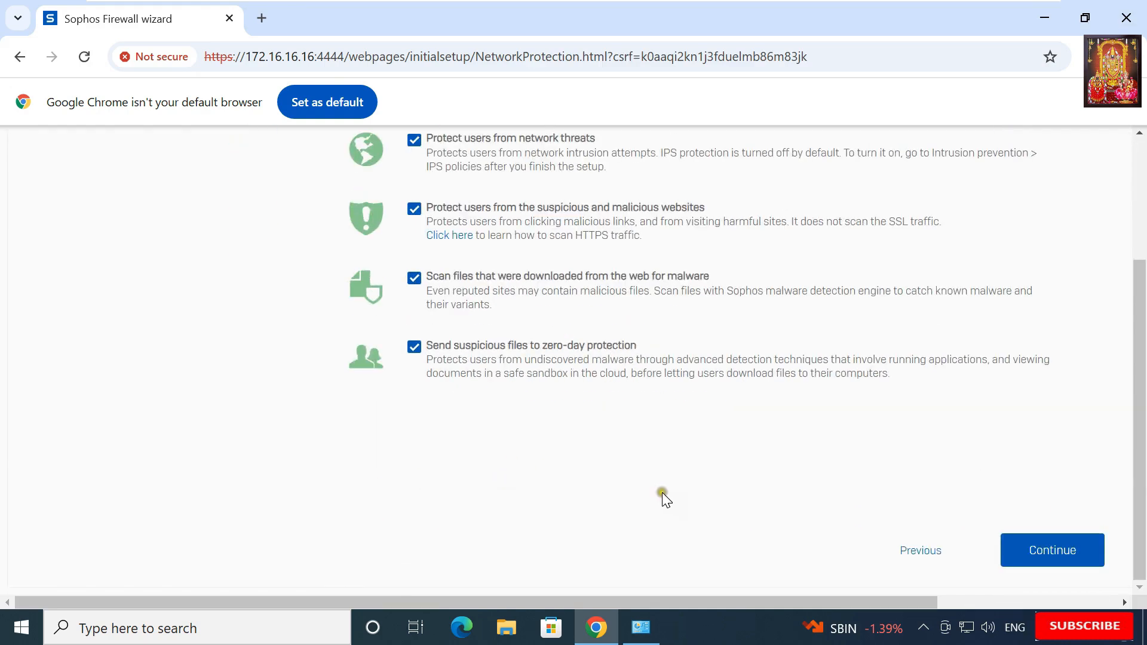
{"action": "left_click", "coordinate": [1053, 553]}
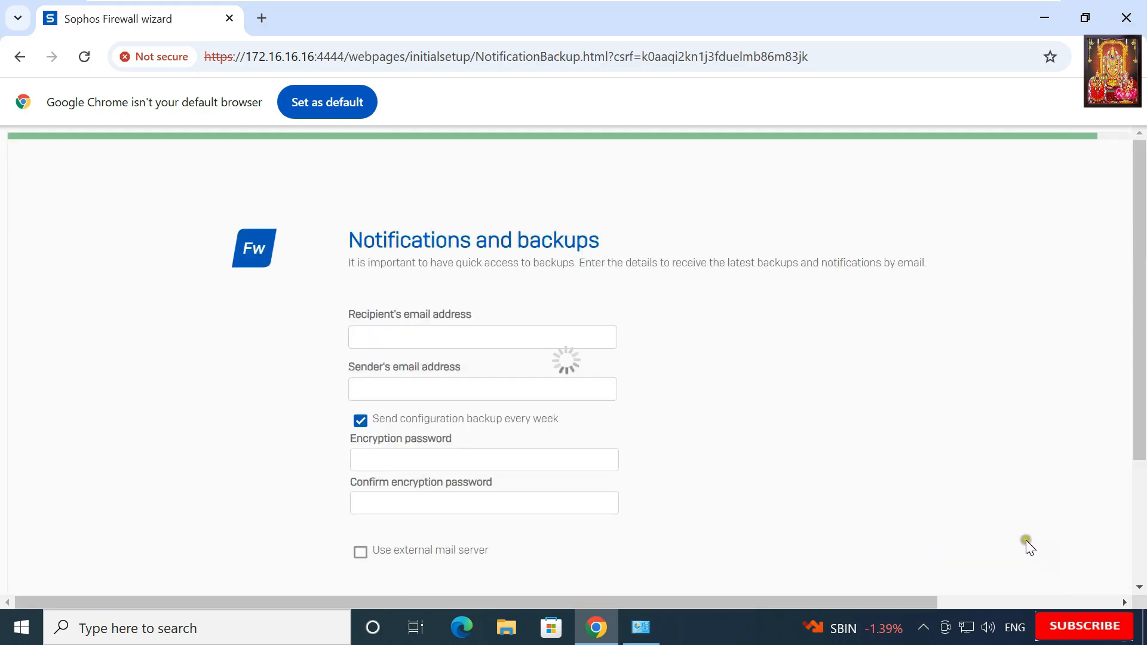
Disable weekly configuration backups and enter the recipient and sender e-mail addresses.
{"action": "left_click", "coordinate": [360, 422]}
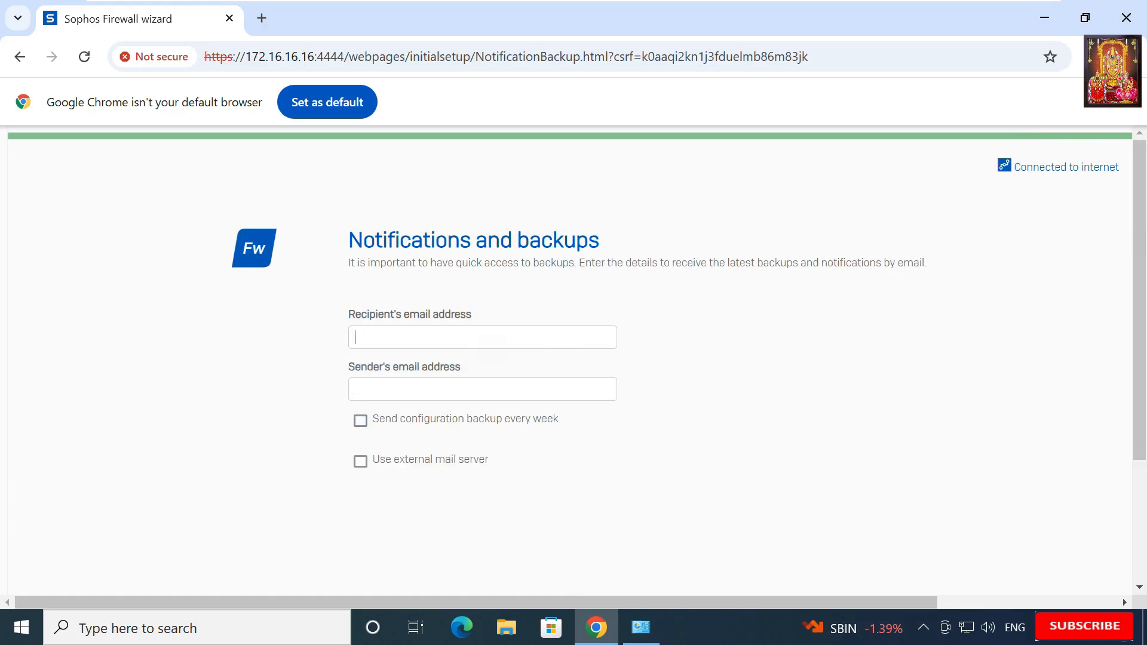
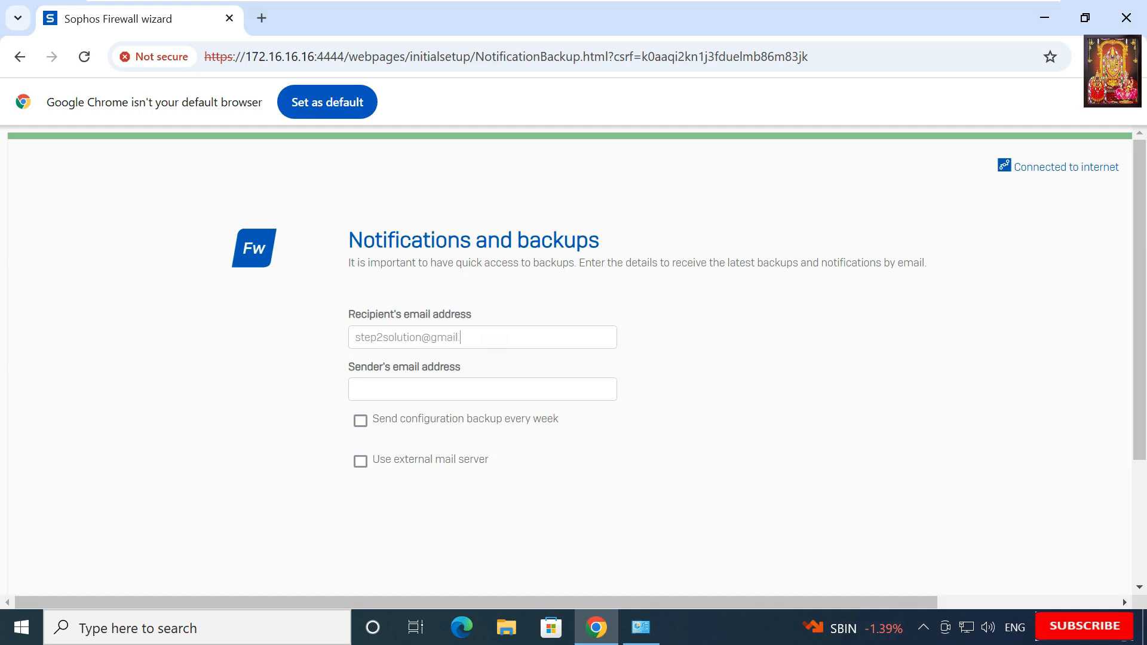
{"action": "key", "text": "Tab"}
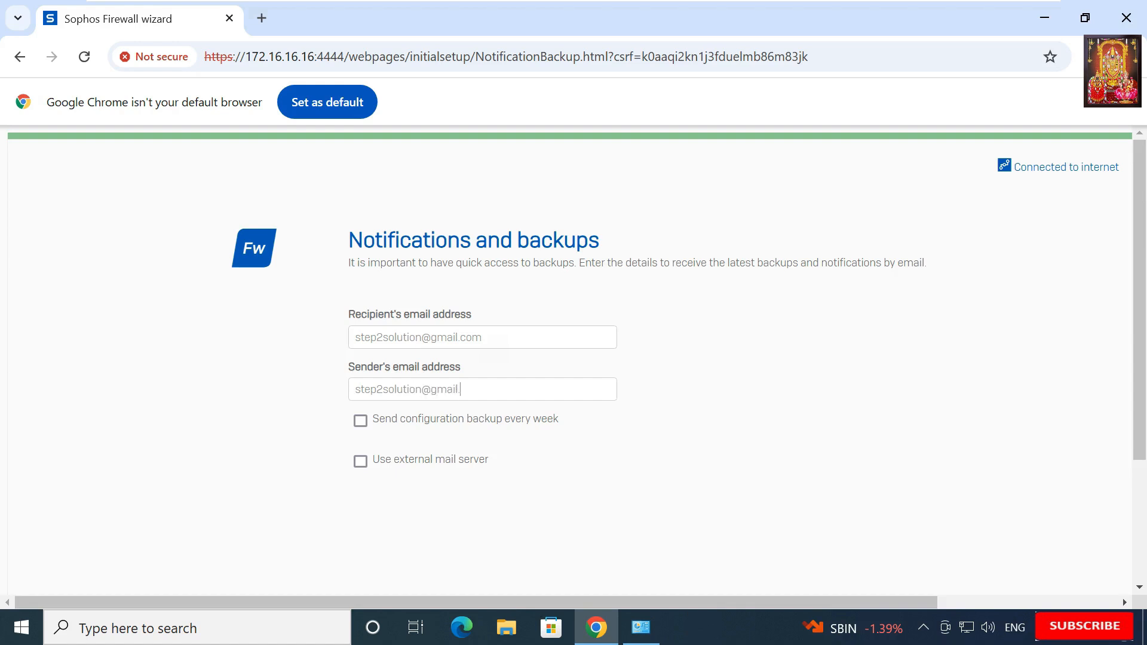
{"action": "scroll", "coordinate": [486, 403], "scroll_direction": "down", "scroll_amount": 1}
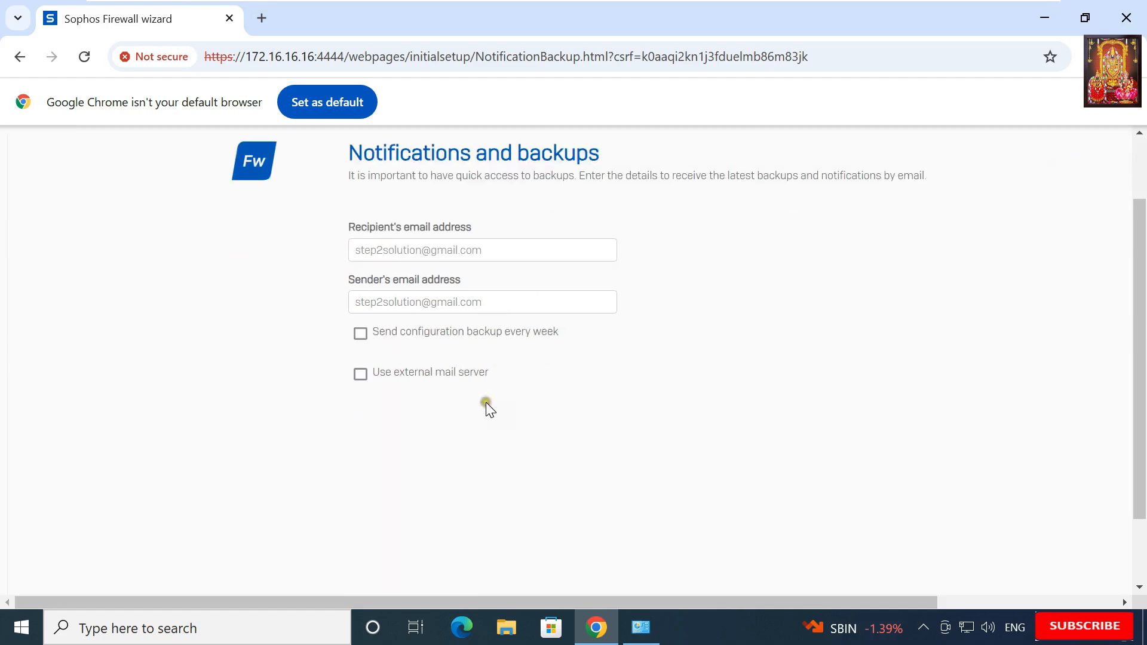
{"action": "scroll", "coordinate": [572, 426], "scroll_direction": "down", "scroll_amount": 1}
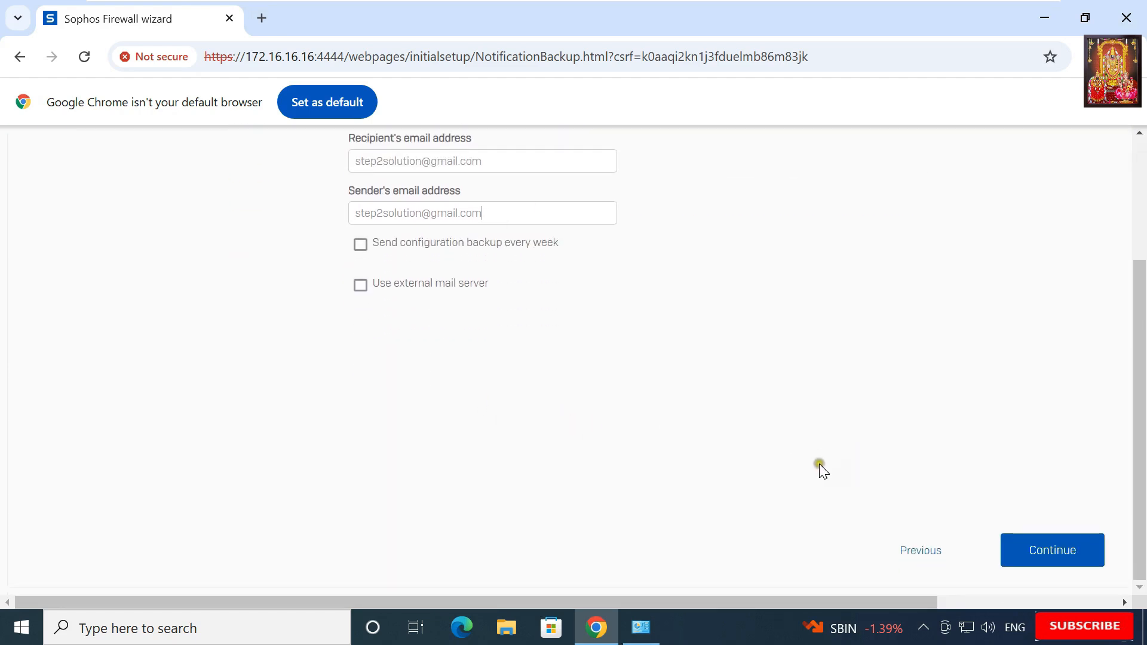
{"action": "left_click", "coordinate": [1041, 549]}
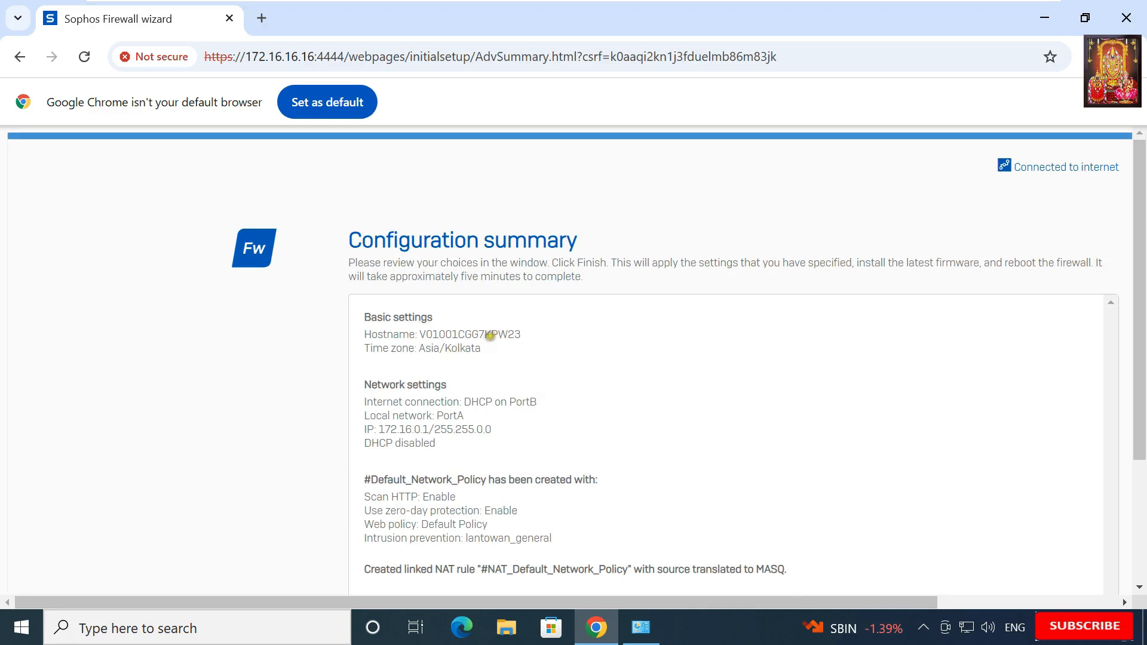
Review the configuration summary and finish, applying settings so the firewall reloads at 172.16.0.1:4444.
{"action": "scroll", "coordinate": [557, 392], "scroll_direction": "down", "scroll_amount": 2}
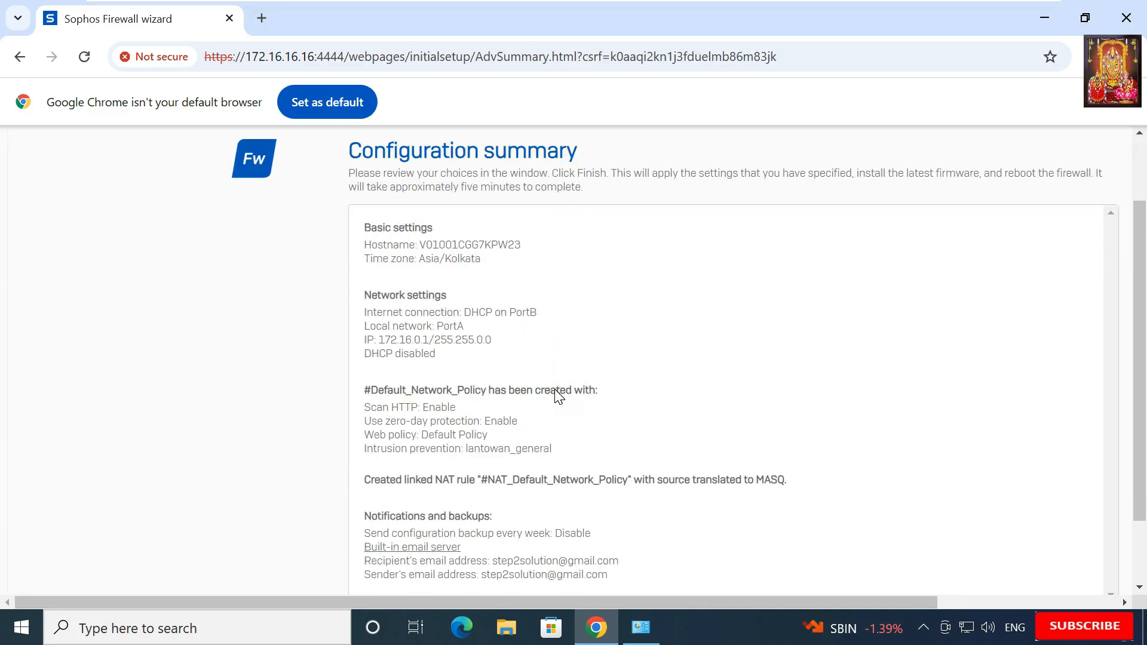
{"action": "scroll", "coordinate": [558, 397], "scroll_direction": "down", "scroll_amount": 2}
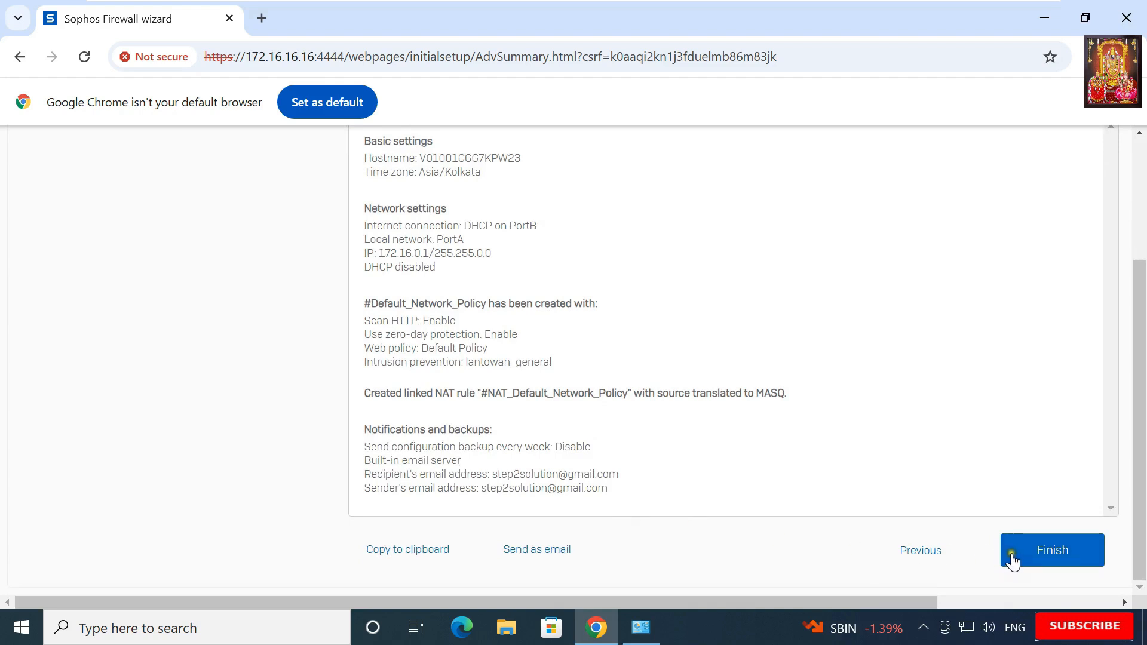
{"action": "left_click", "coordinate": [1038, 561]}
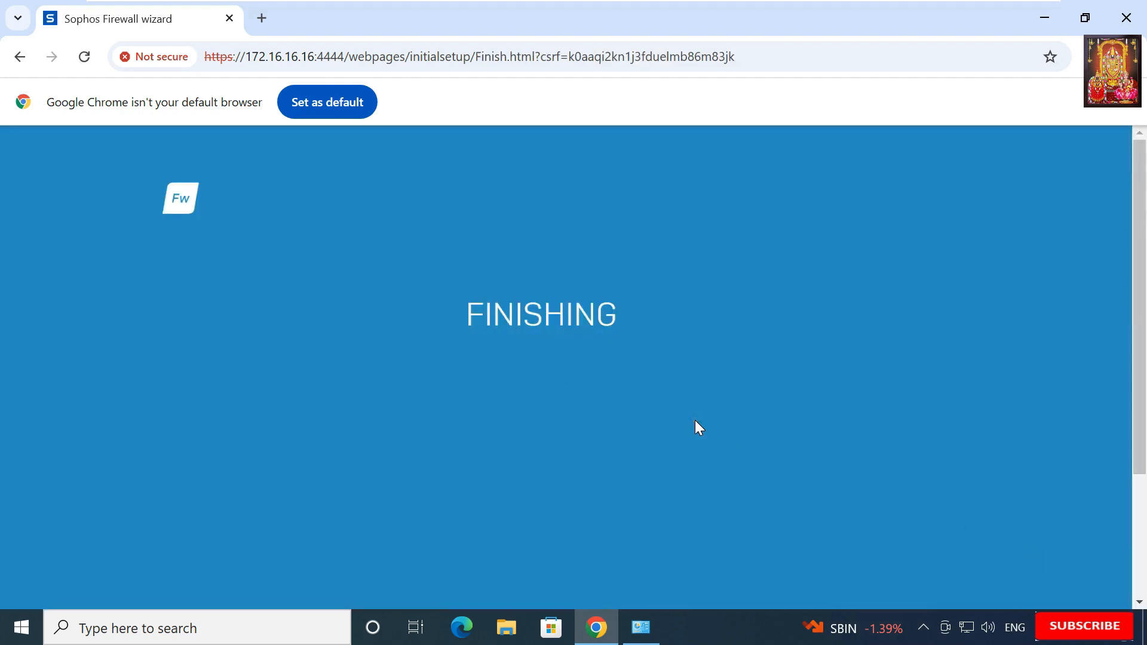
{"action": "scroll", "coordinate": [704, 391], "scroll_direction": "down", "scroll_amount": 1}
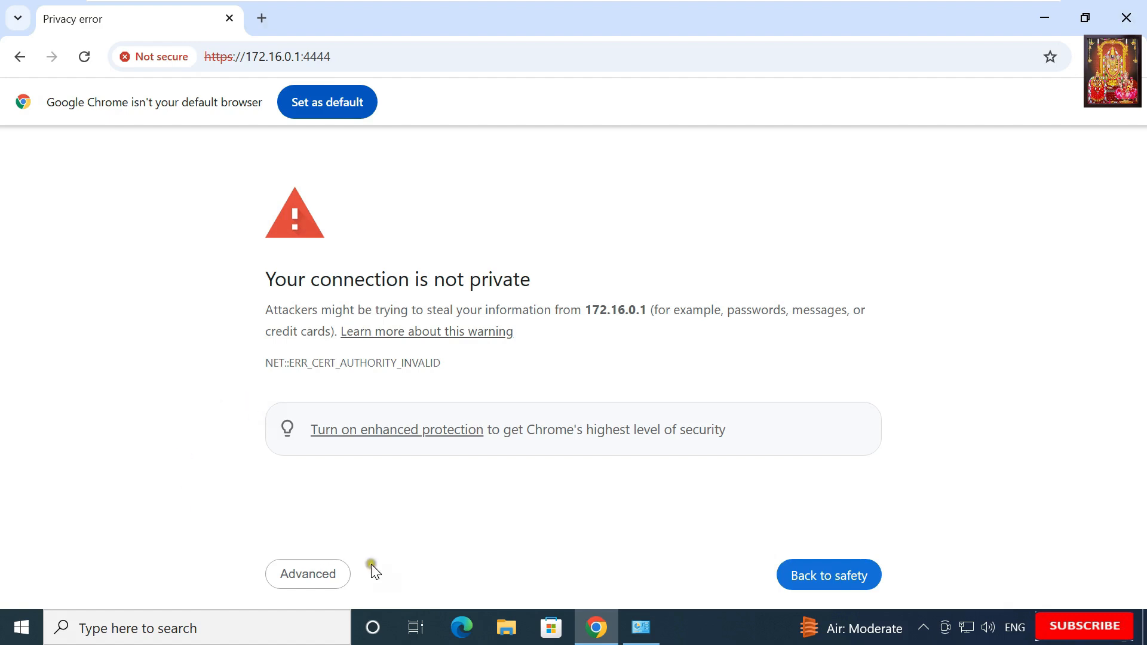
Bypass the certificate warning to reach the firewall's admin page at 172.16.0.1.
{"action": "left_click", "coordinate": [337, 573]}
{"action": "left_click", "coordinate": [321, 279]}
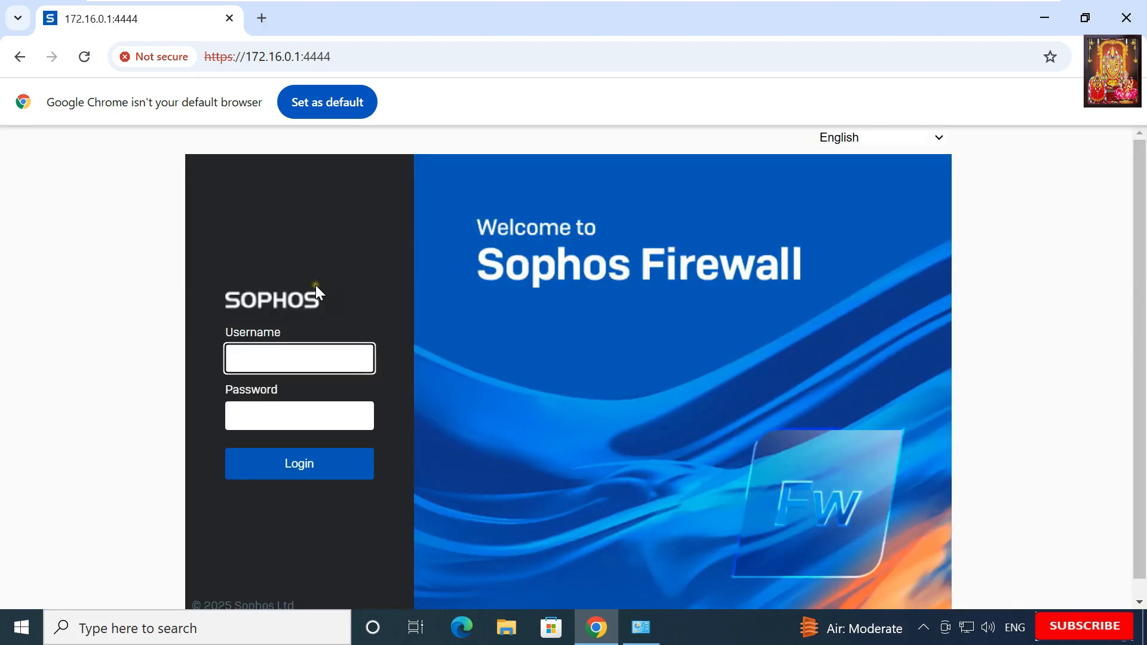
{"action": "scroll", "coordinate": [307, 290], "scroll_direction": "down", "scroll_amount": 1}
Log in as admin with the administrator password.
{"action": "type", "text": "admin"}
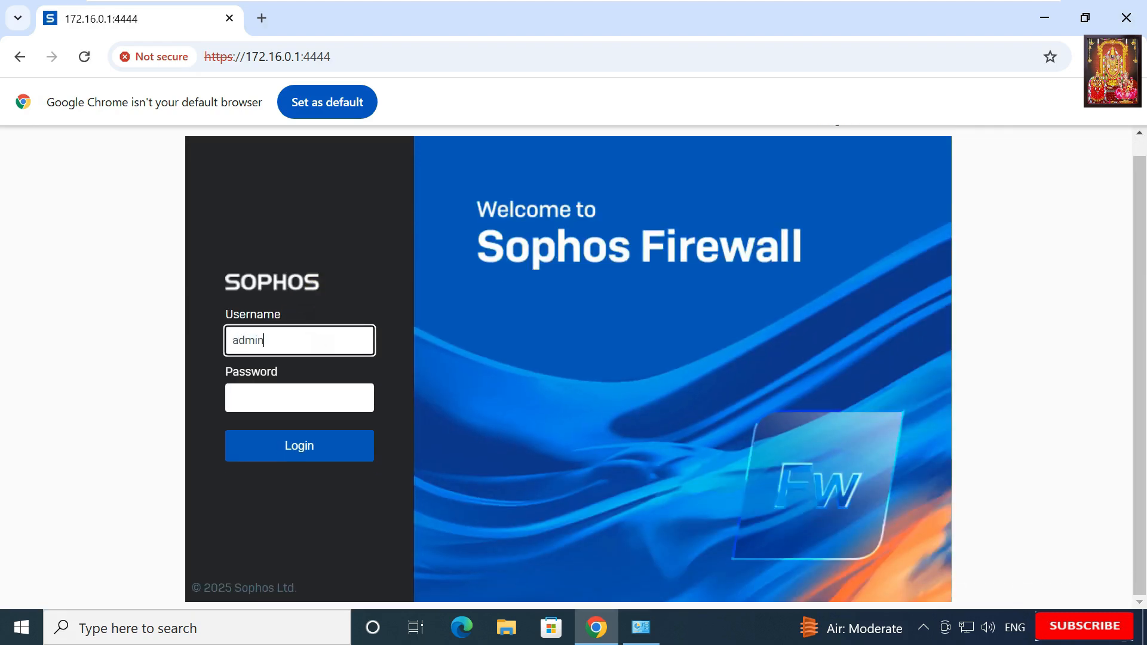
{"action": "left_click", "coordinate": [300, 398]}
{"action": "type", "text": "*****"}
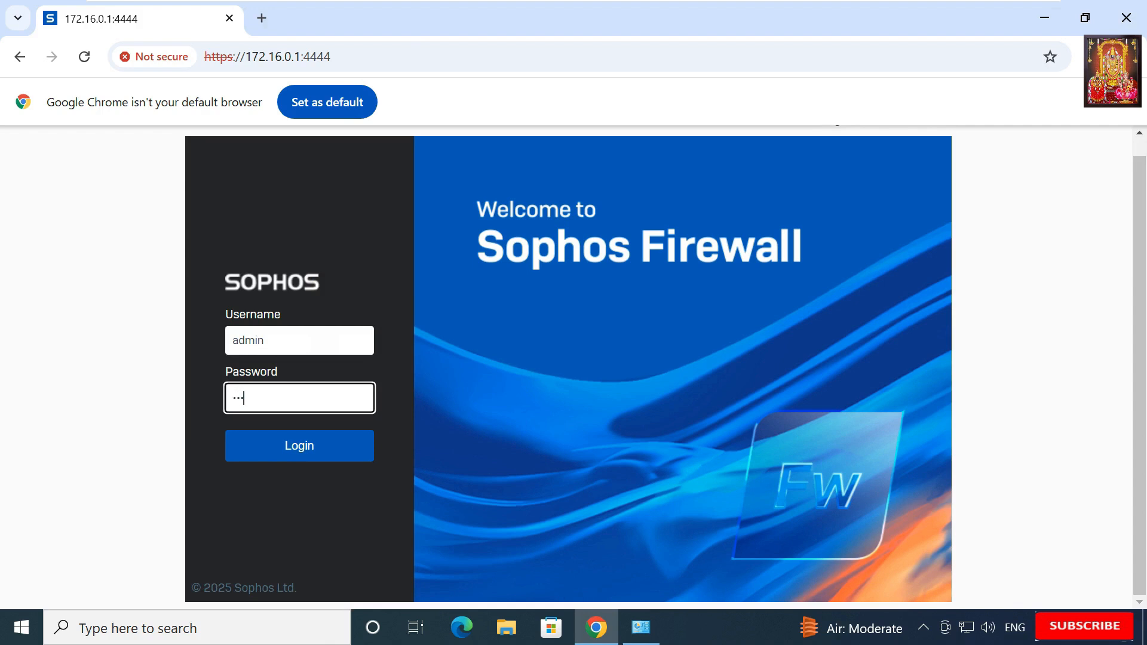
{"action": "type", "text": "*******"}
{"action": "left_click", "coordinate": [304, 449]}
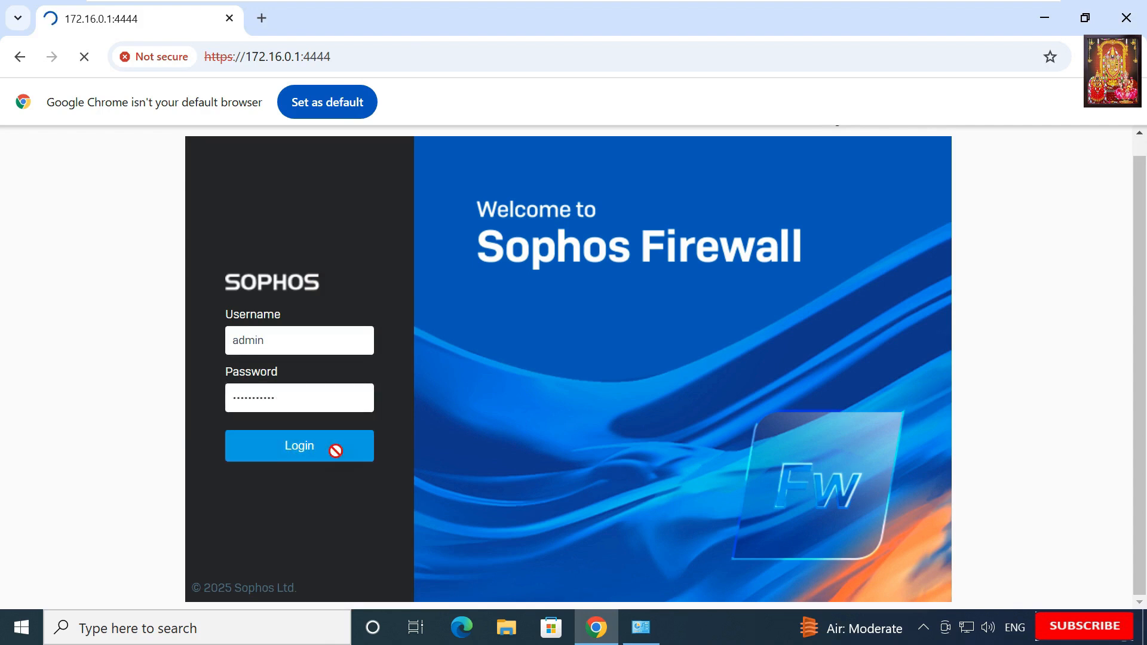